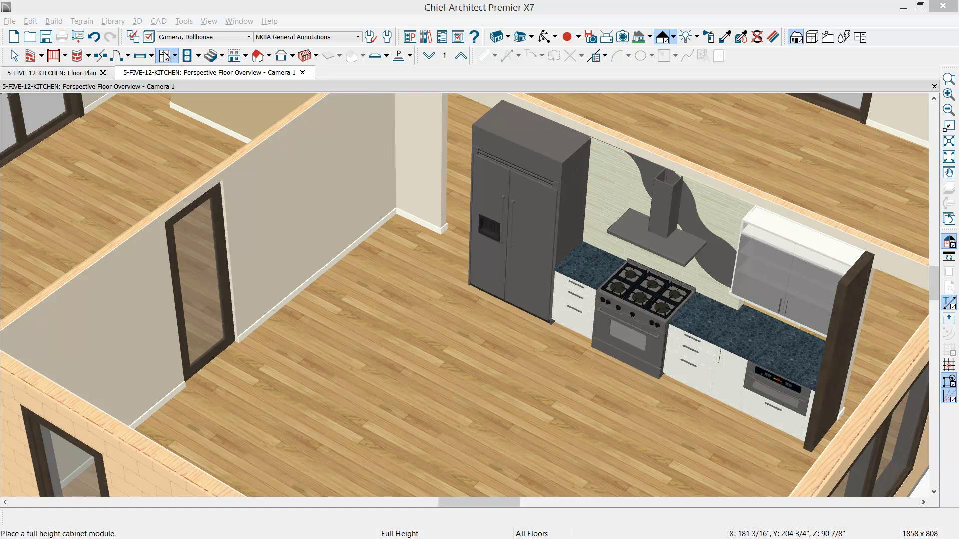
Step: Place a Full Height Cabinet against the left kitchen wall beside the doorway
left_click(176, 56)
left_click(188, 99)
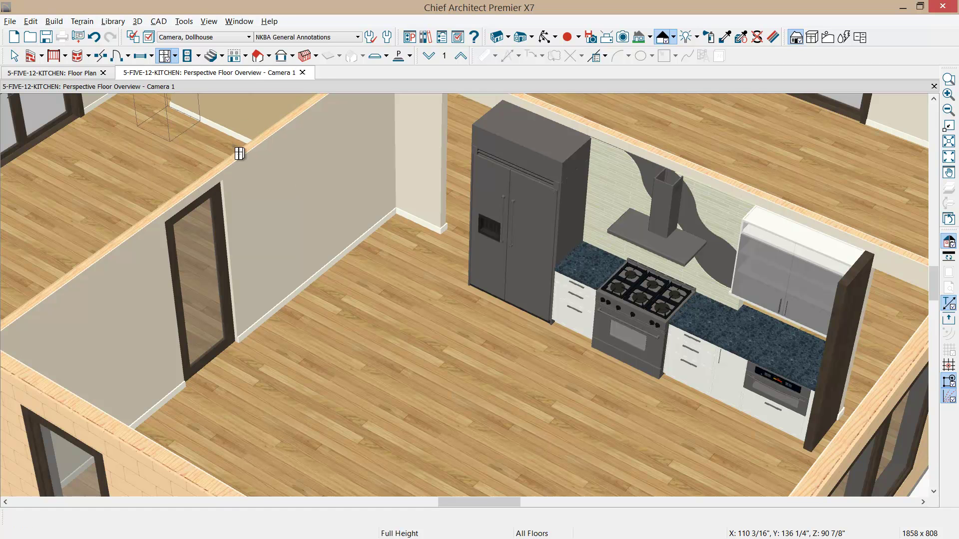
left_click(330, 231)
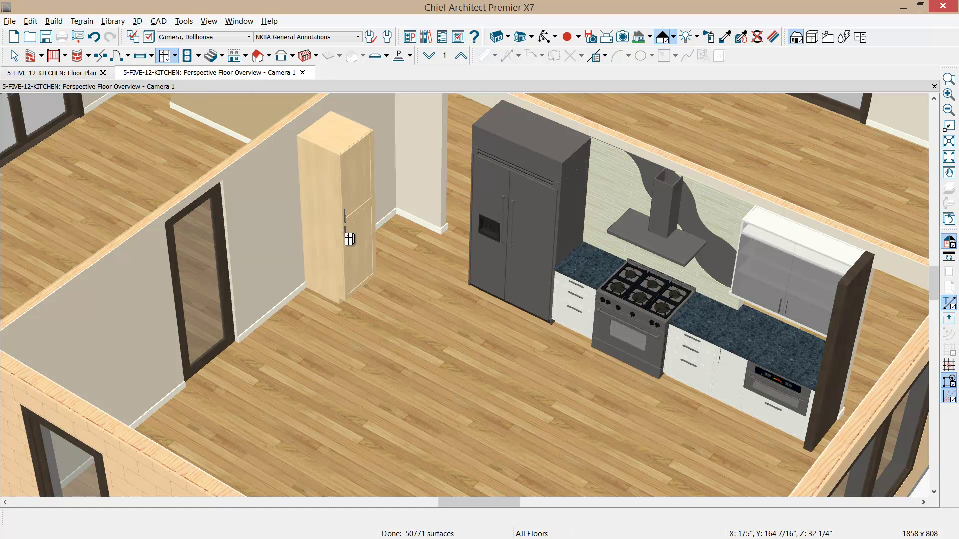
Step: In the cabinet's specification, set height to 95 1/8" (95.125) and width to 36"
double_click(360, 250)
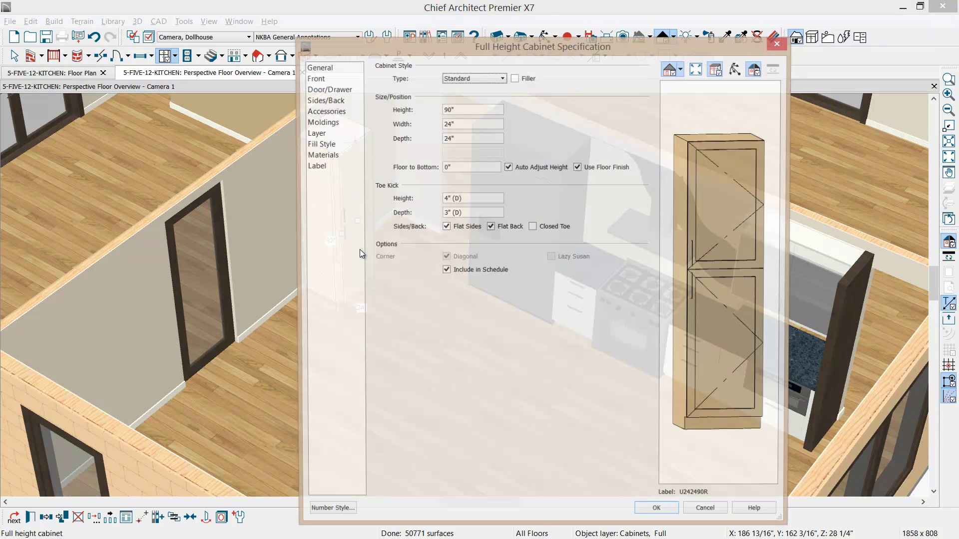
double_click(477, 109)
type("95.125")
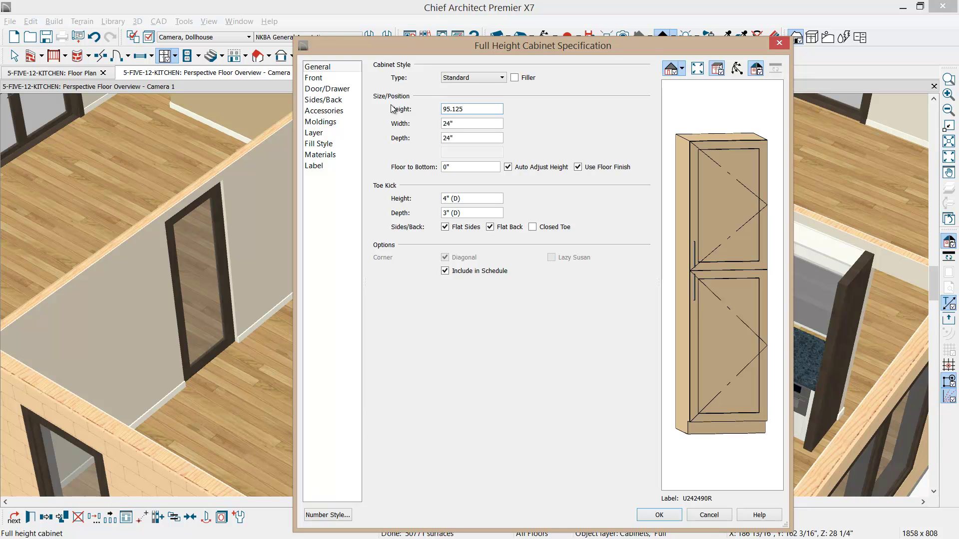
key("Tab")
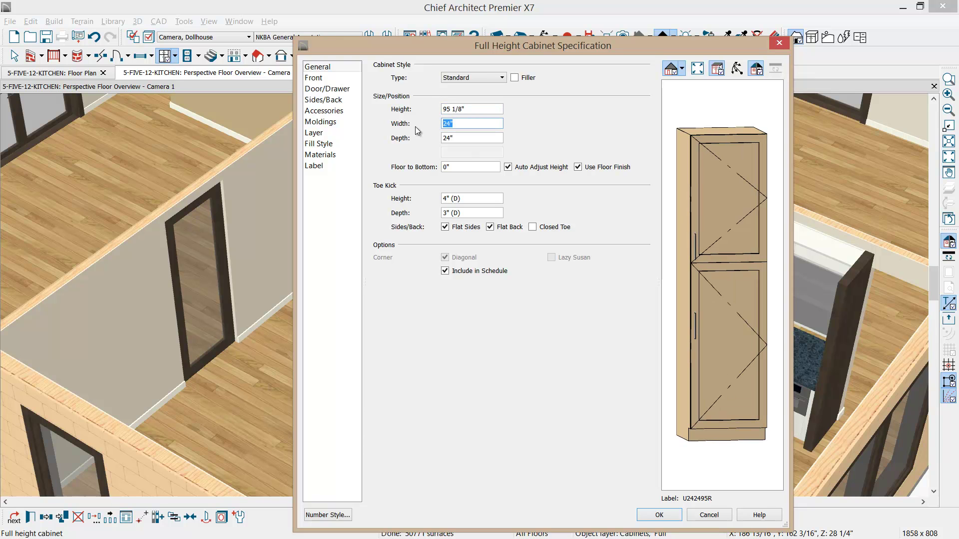
type("36")
key("Tab")
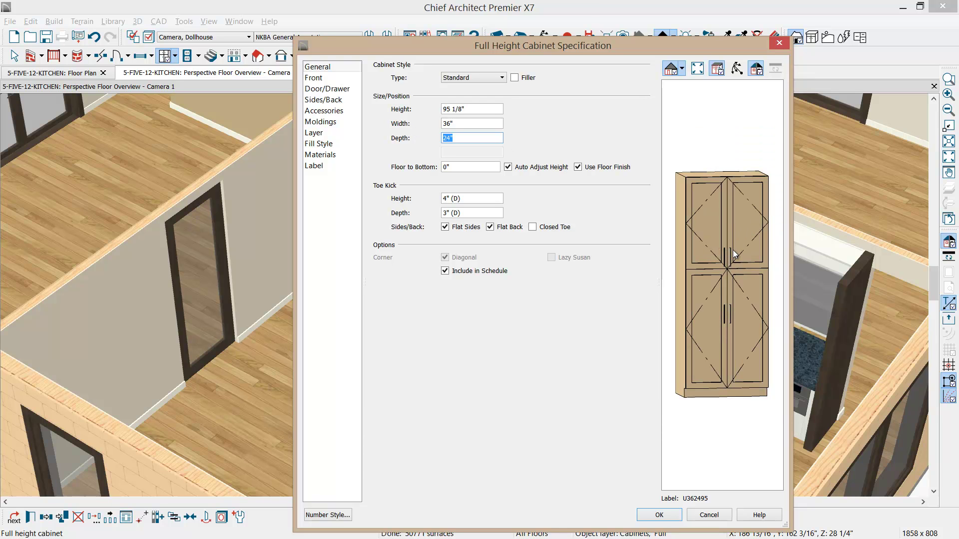
Step: On the Front page, add a 13 1/2" drawer below the doors
left_click(732, 301)
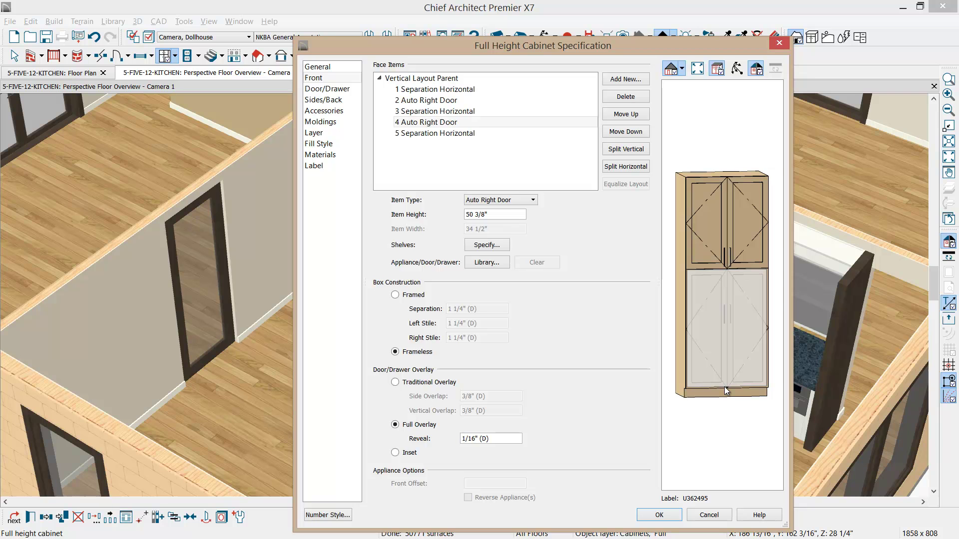
left_click(437, 134)
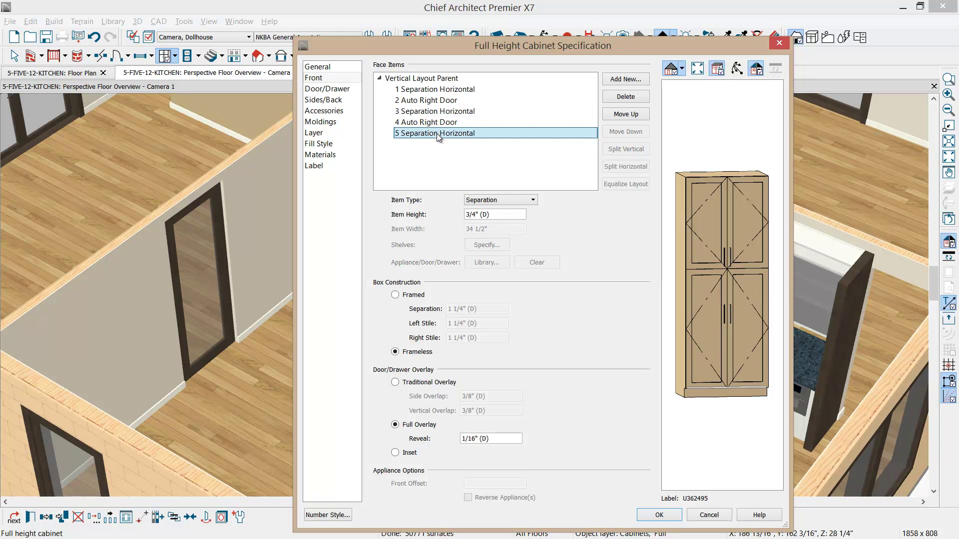
left_click(611, 80)
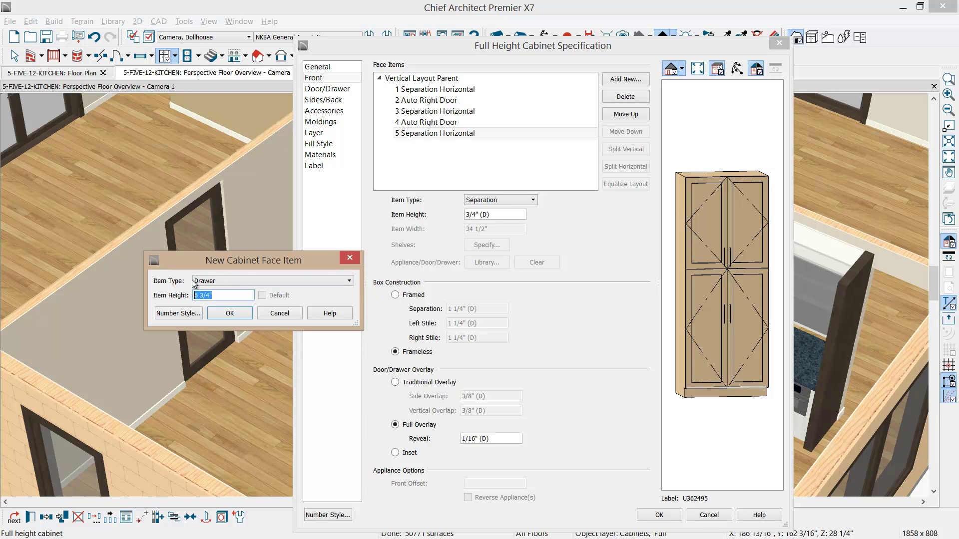
type("13.5")
left_click(224, 314)
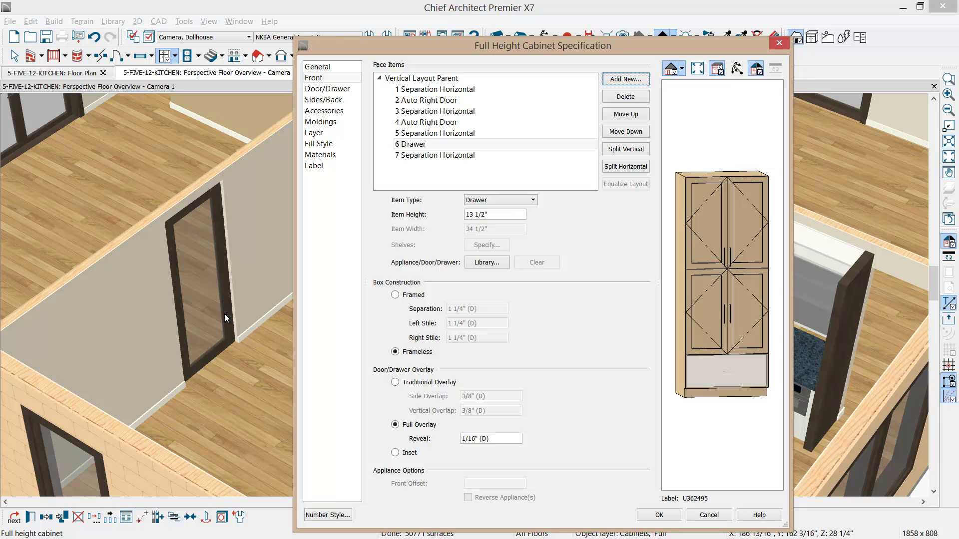
Step: Add two more drawers of 8" and 6 3/4" beneath the doors
left_click(446, 155)
left_click(440, 133)
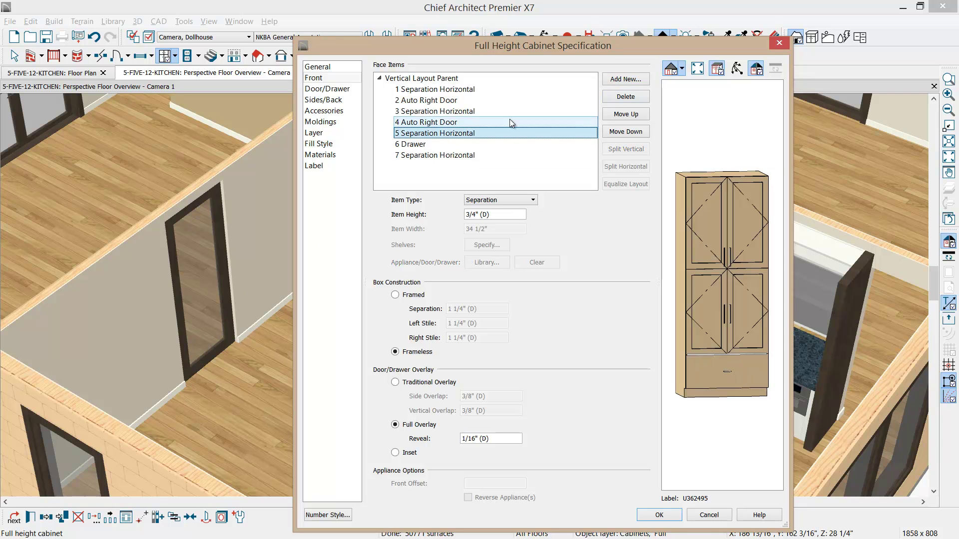
left_click(625, 79)
key("Tab")
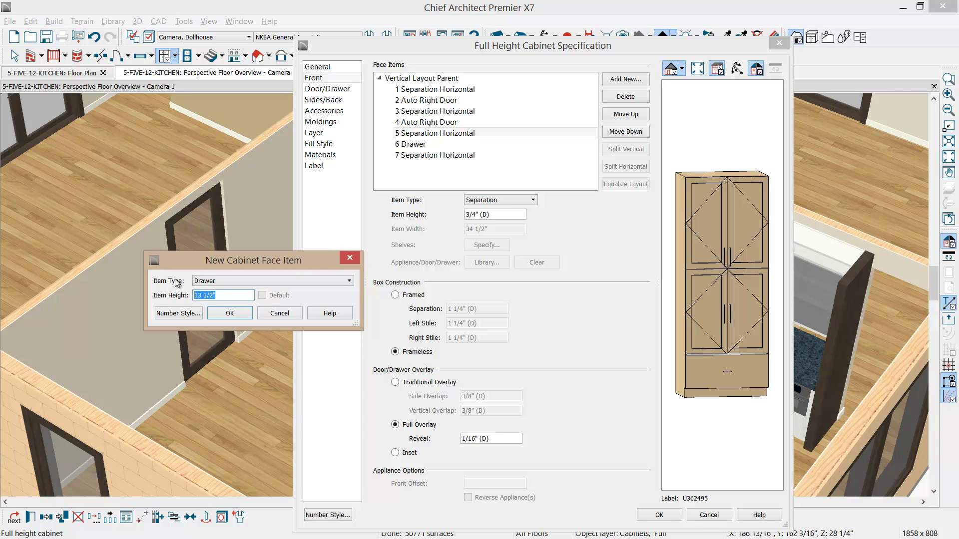
type("8")
left_click(230, 313)
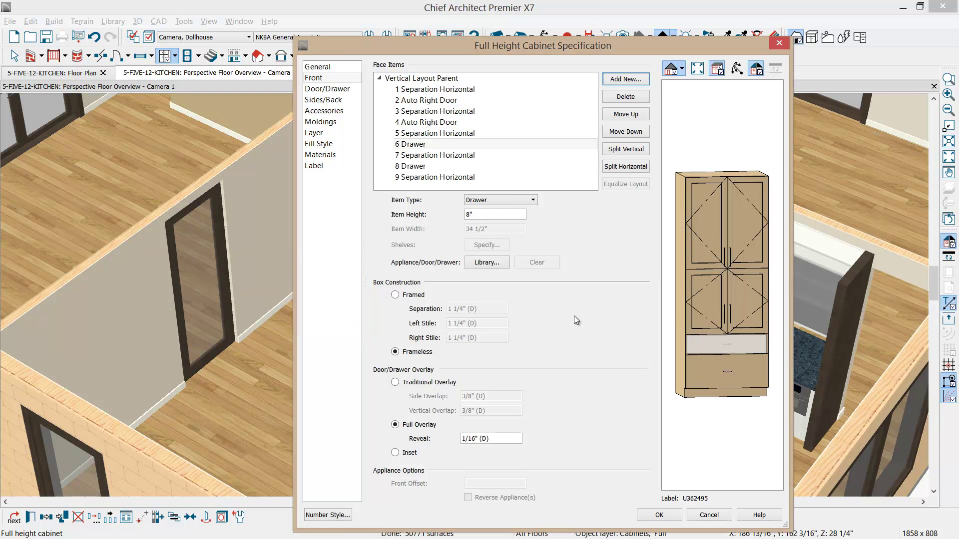
left_click(474, 133)
left_click(630, 80)
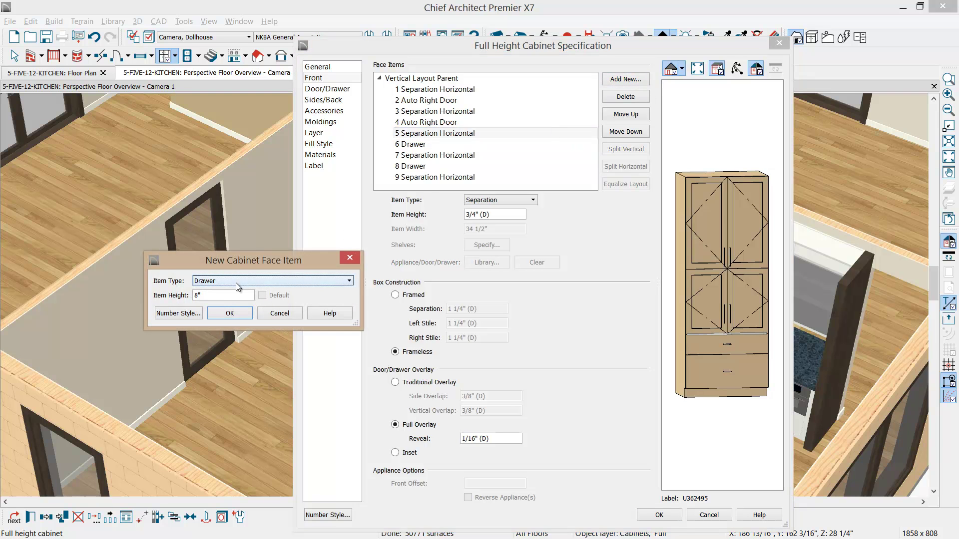
key("Tab")
type("6.75")
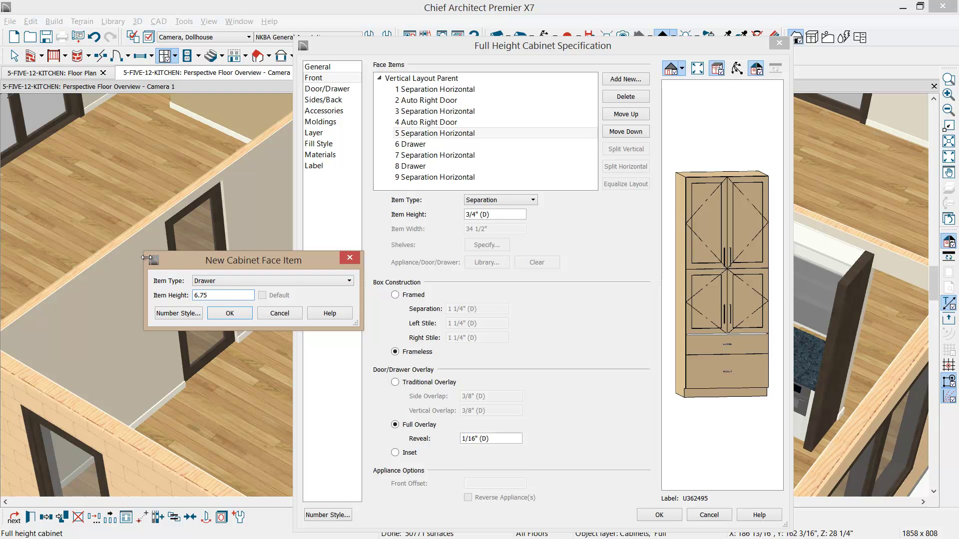
left_click(227, 313)
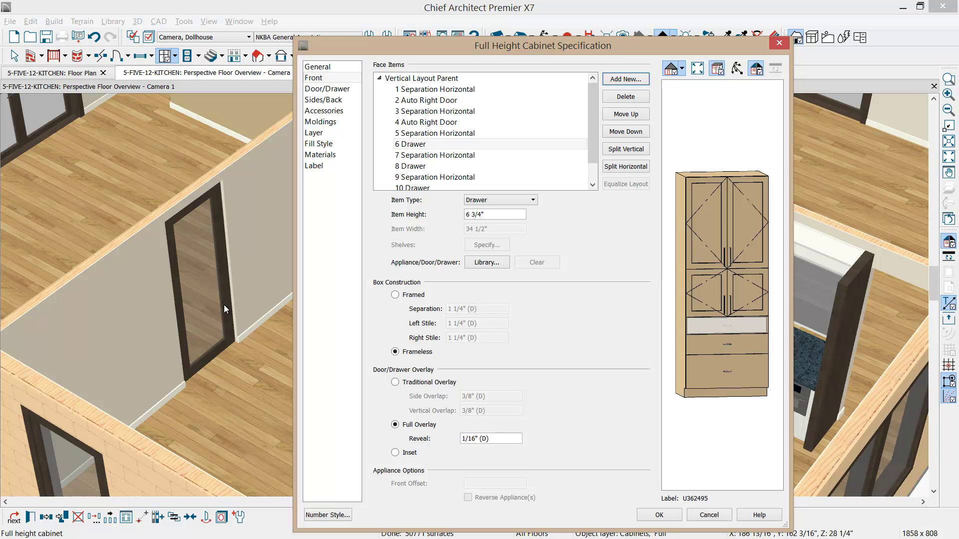
Step: Set the upper door section's item height to 24"
left_click(700, 210)
left_click_drag(509, 215, 442, 214)
type("24")
key("Tab")
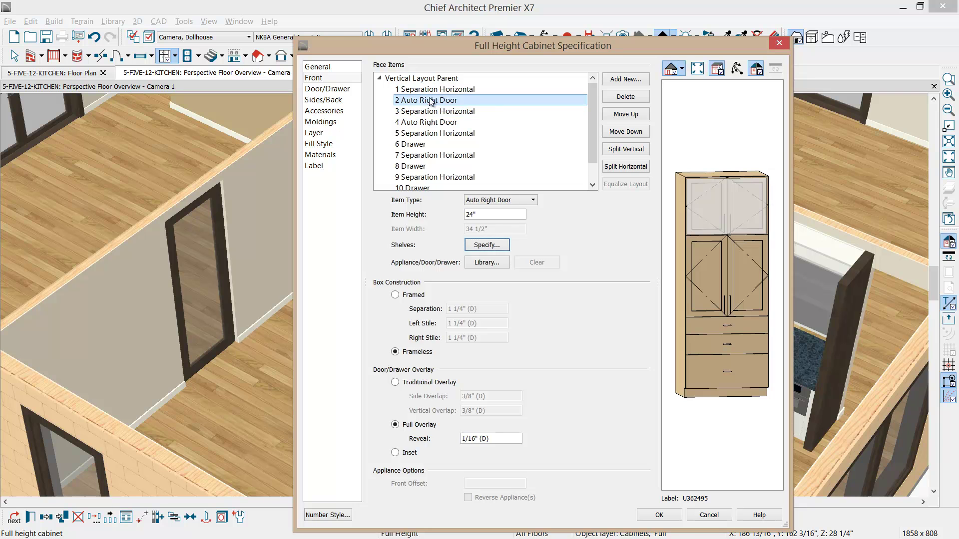
Step: Choose Euro Grip Wall from the Door Style Library's Rectangular > European catalog for the doors
left_click(311, 88)
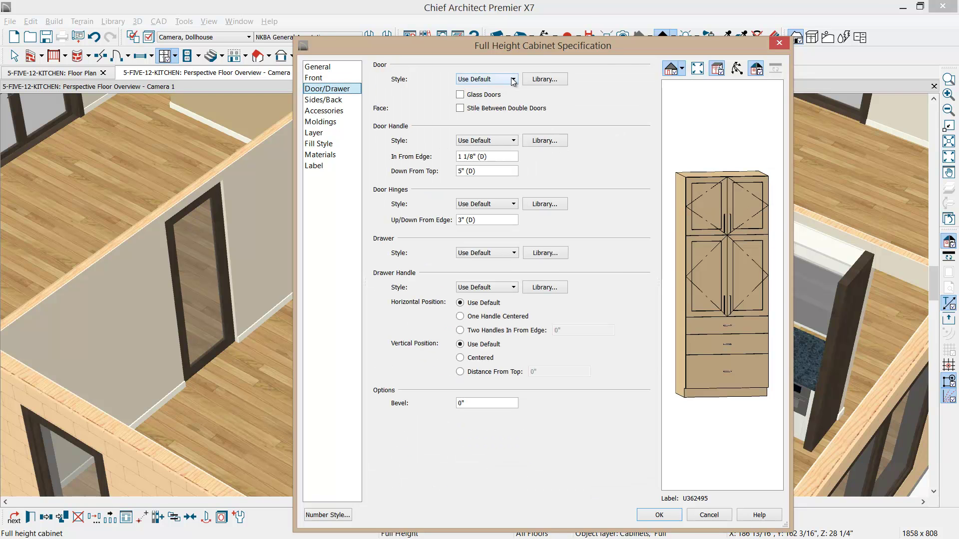
left_click(535, 78)
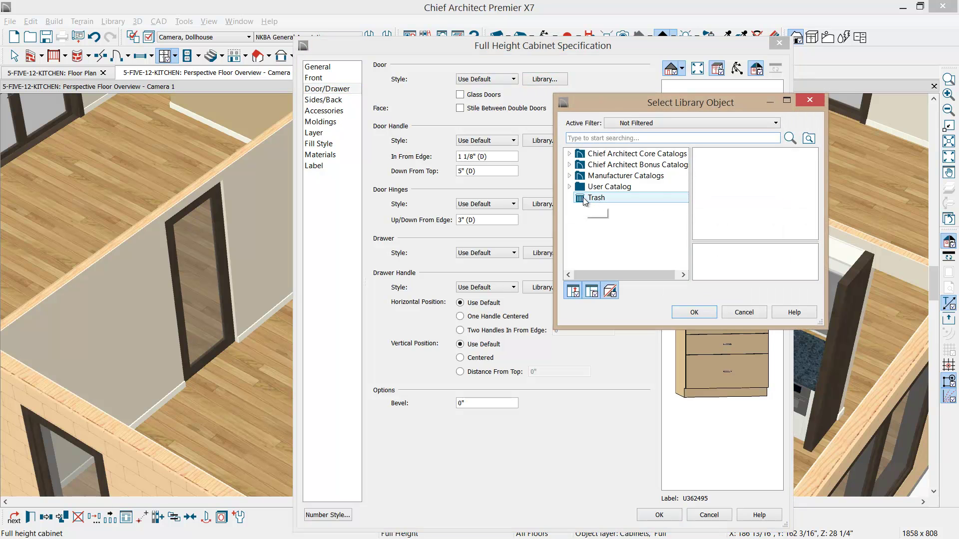
left_click(570, 154)
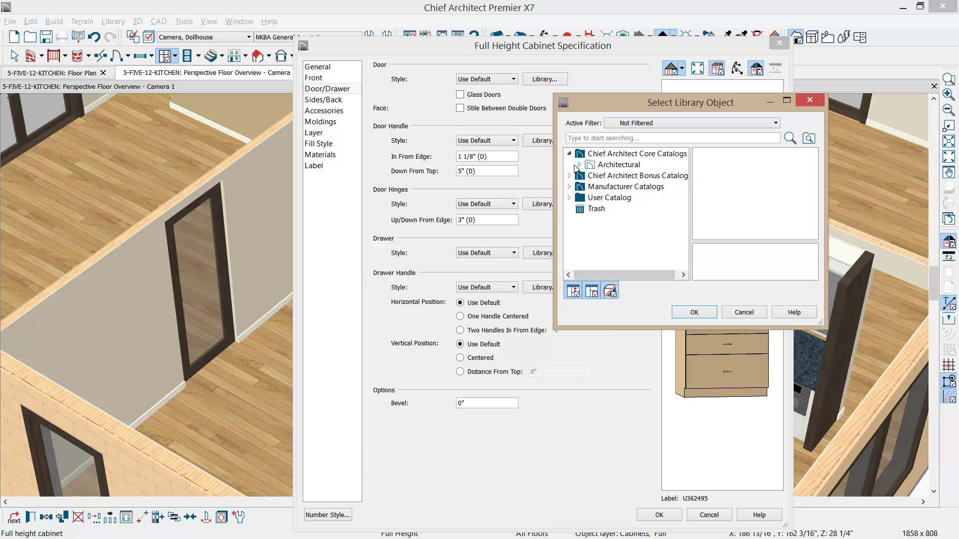
left_click(579, 165)
left_click(591, 176)
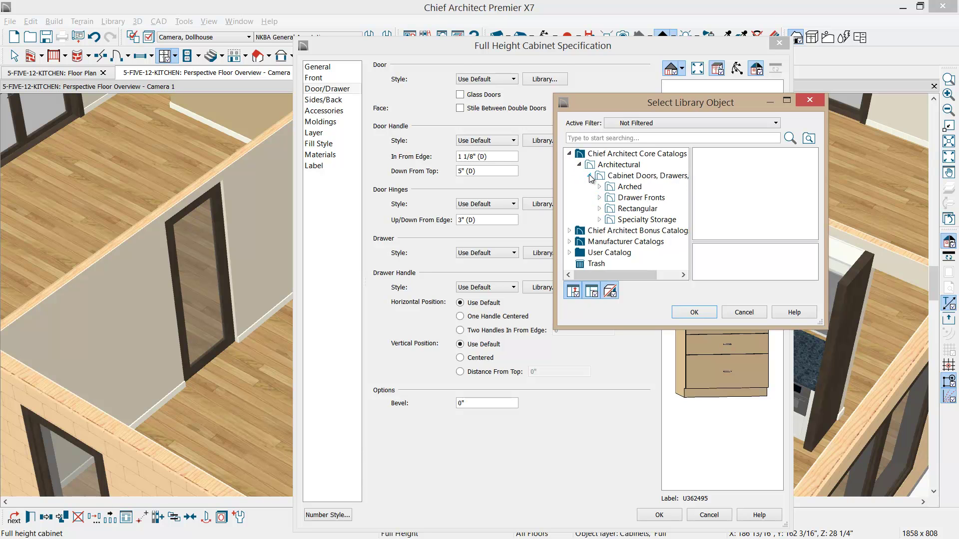
left_click(600, 209)
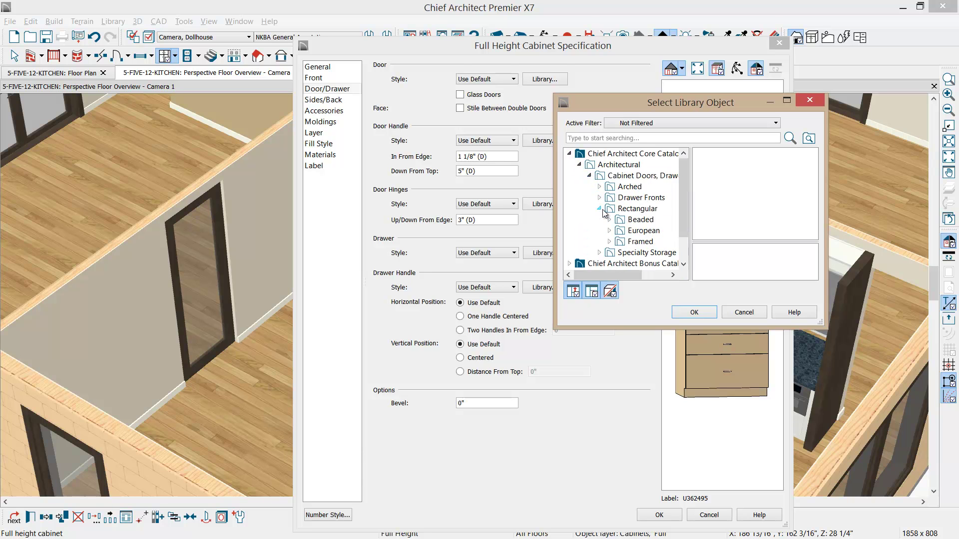
left_click(610, 231)
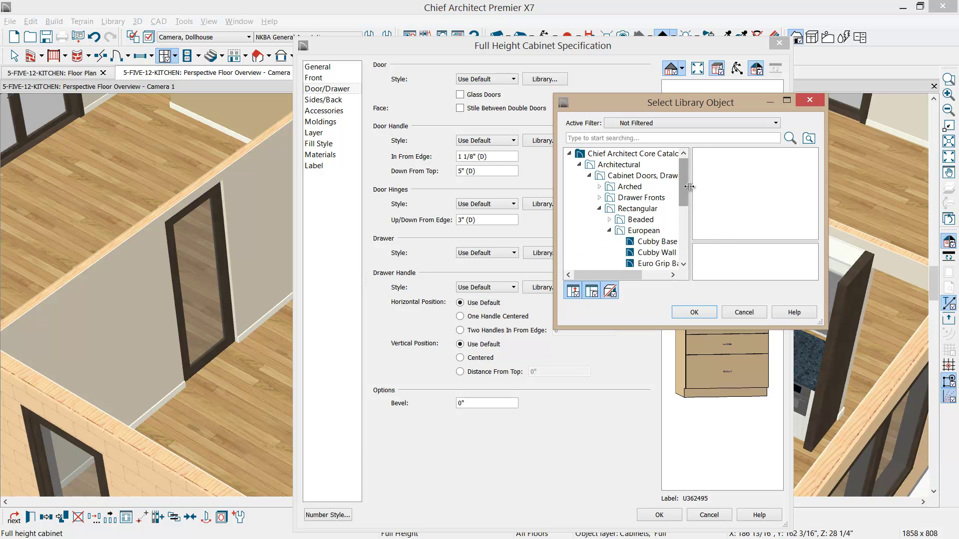
left_click_drag(691, 250, 724, 258)
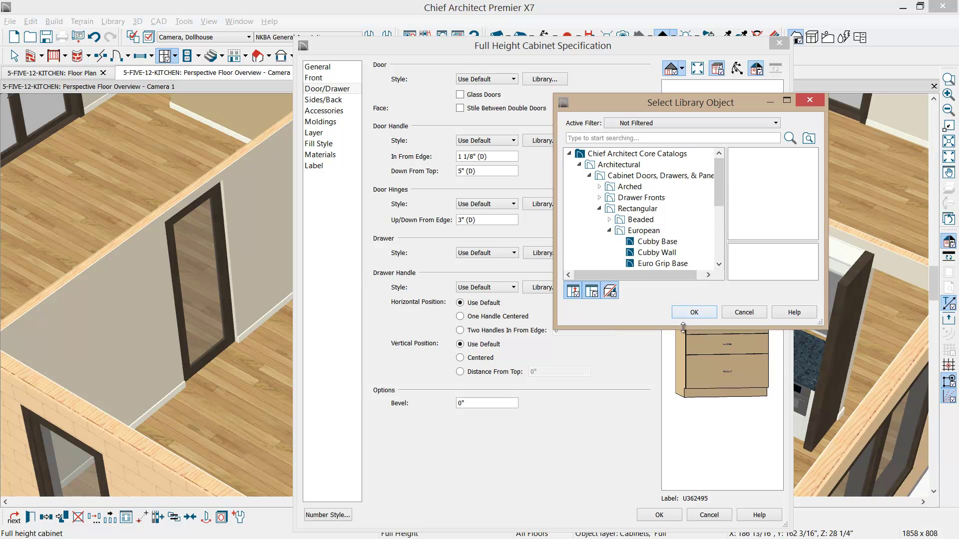
left_click_drag(683, 328, 682, 366)
left_click(675, 263)
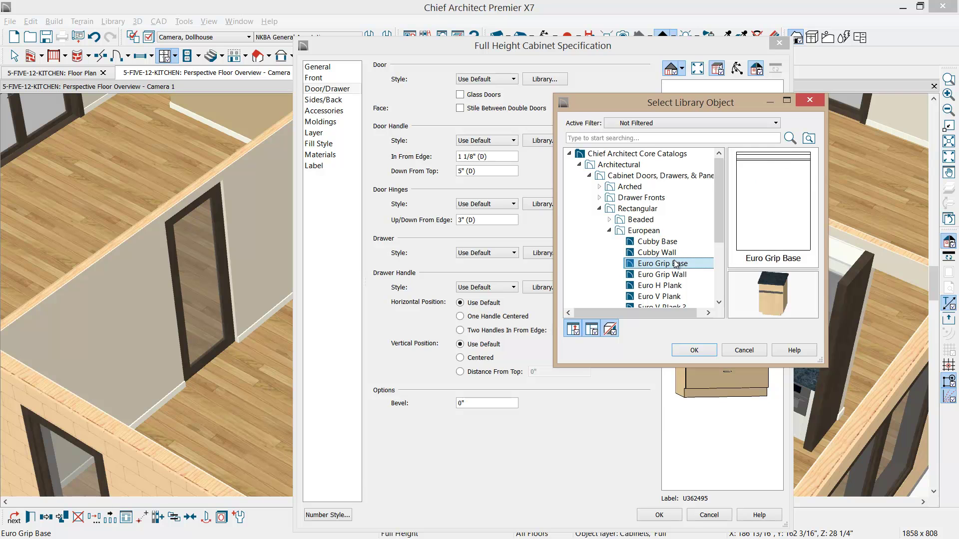
left_click(675, 275)
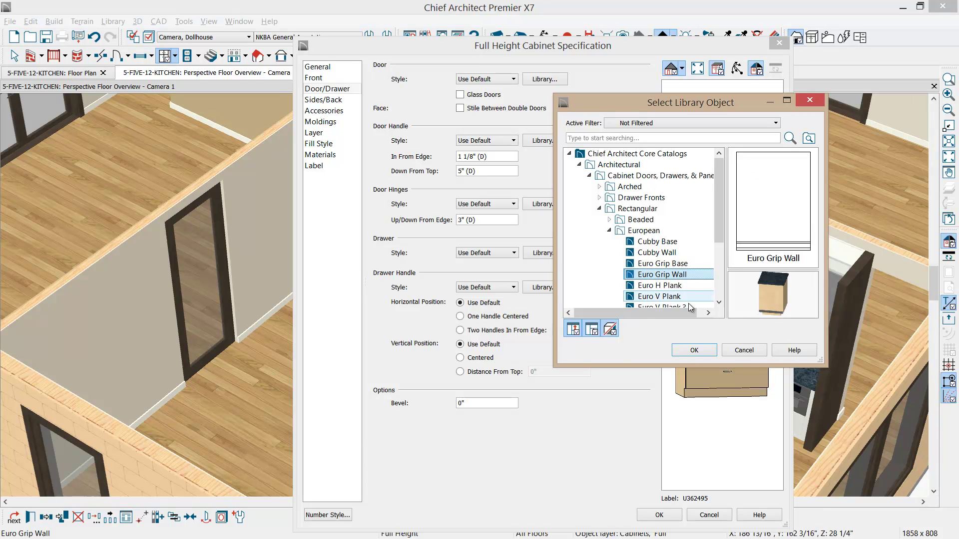
left_click(694, 351)
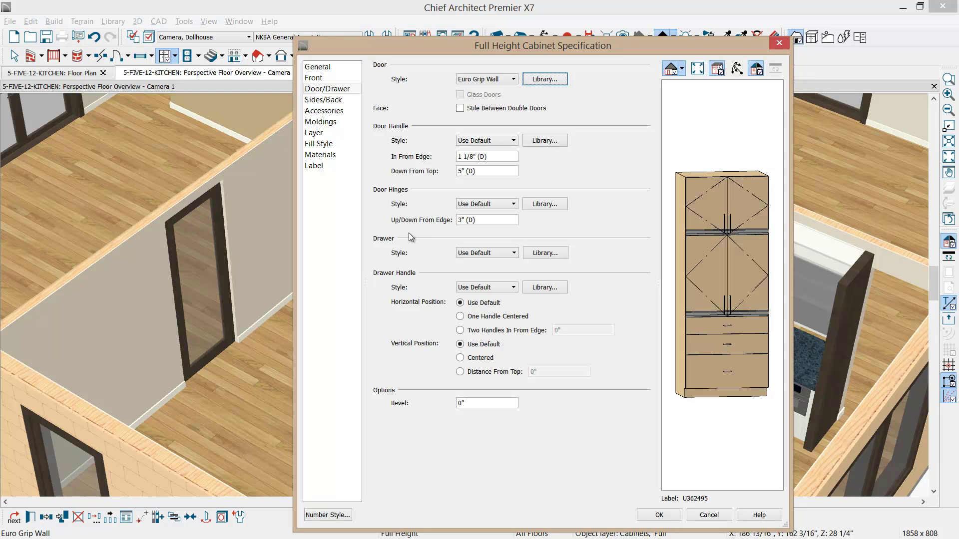
Step: Set door handles to None and browse the drawer style library to Rectangular > European
left_click(515, 140)
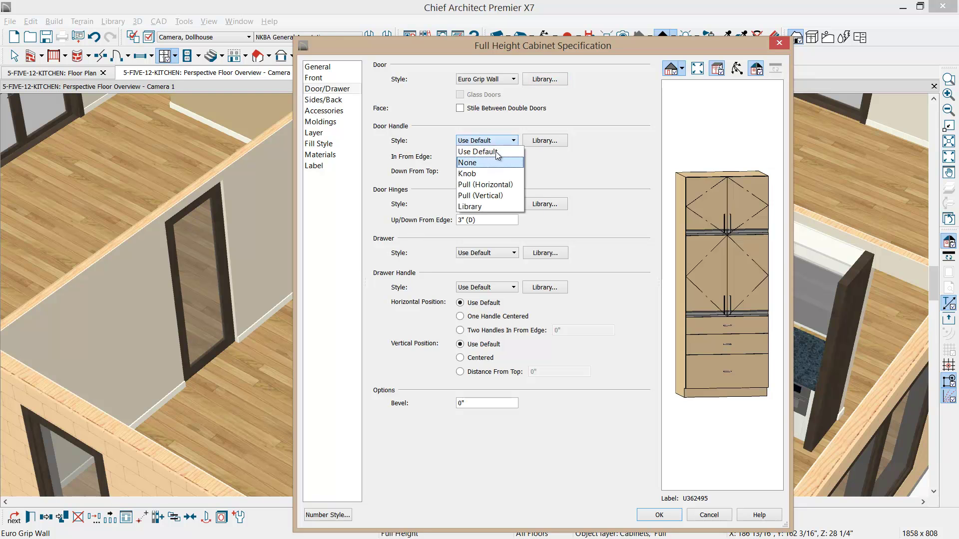
left_click(484, 162)
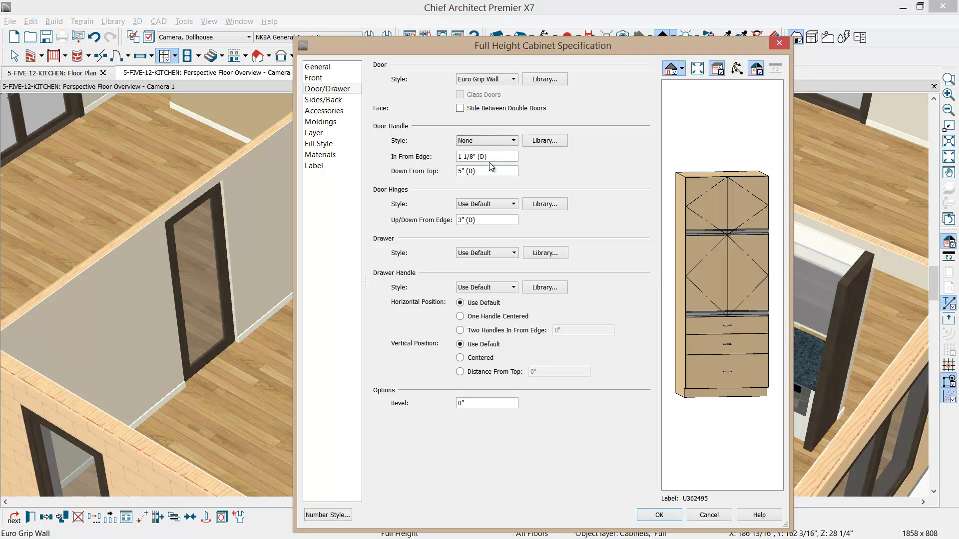
left_click(515, 253)
left_click(473, 303)
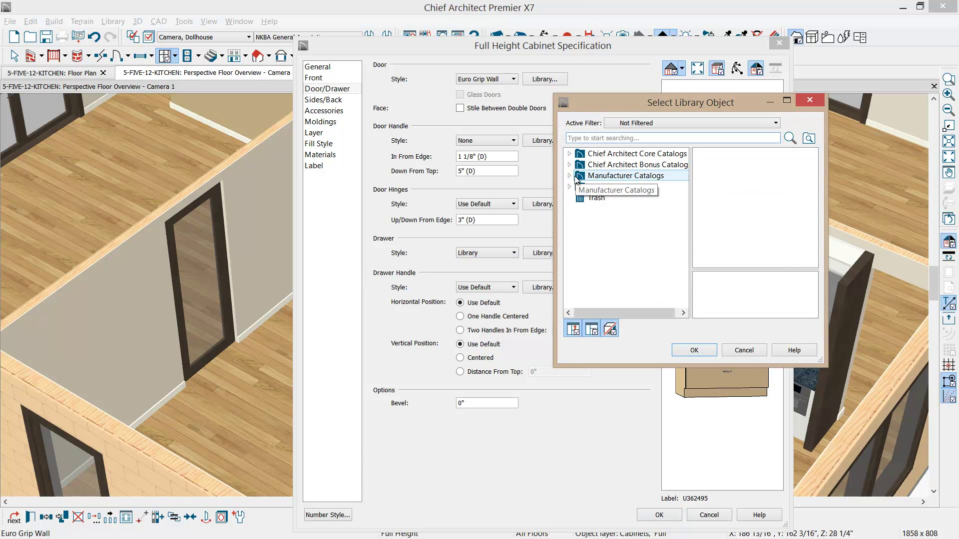
left_click(570, 153)
left_click(579, 164)
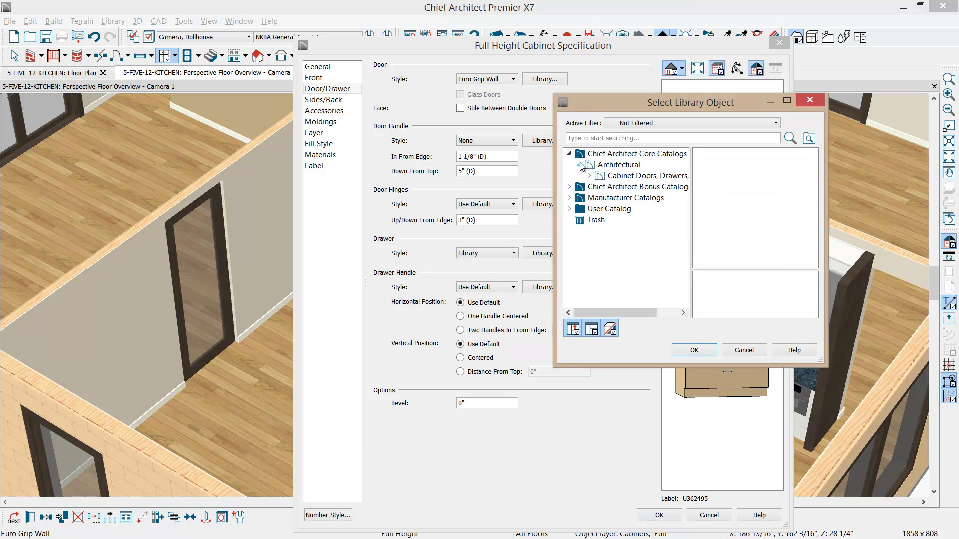
left_click(589, 175)
left_click(599, 209)
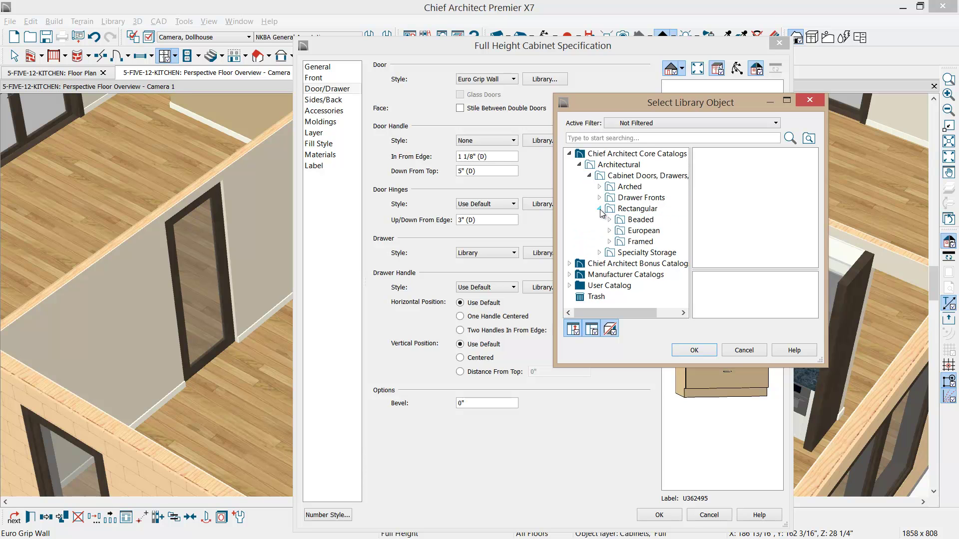
left_click(609, 230)
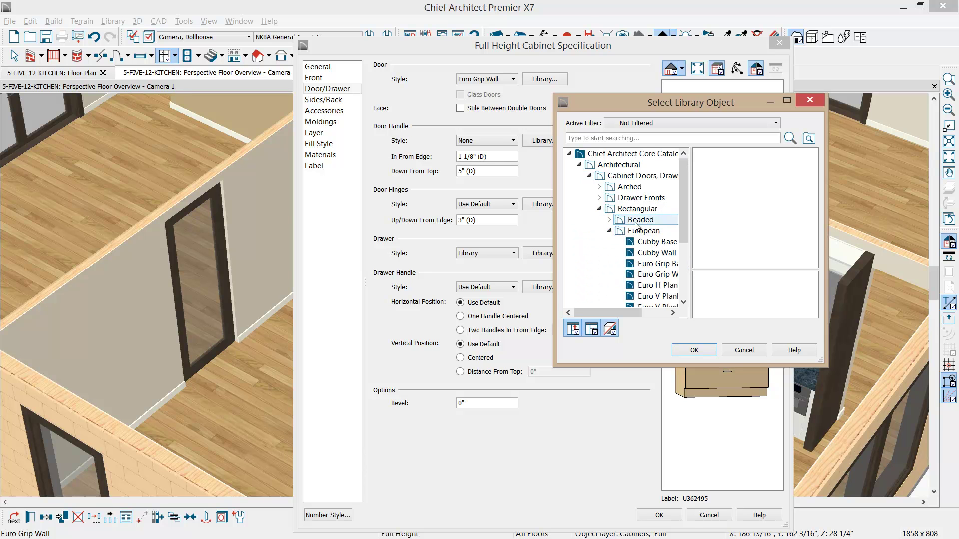
Step: Give the drawers Euro Grip Base fronts and set drawer handles to None
left_click(657, 286)
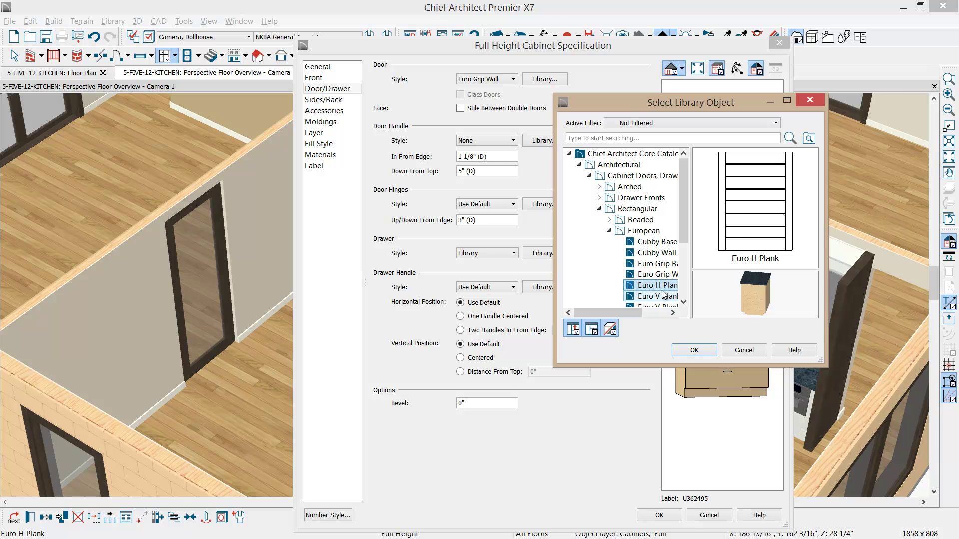
left_click(659, 296)
left_click_drag(691, 317, 724, 320)
left_click(717, 303)
left_click(717, 302)
left_click(718, 303)
left_click(717, 303)
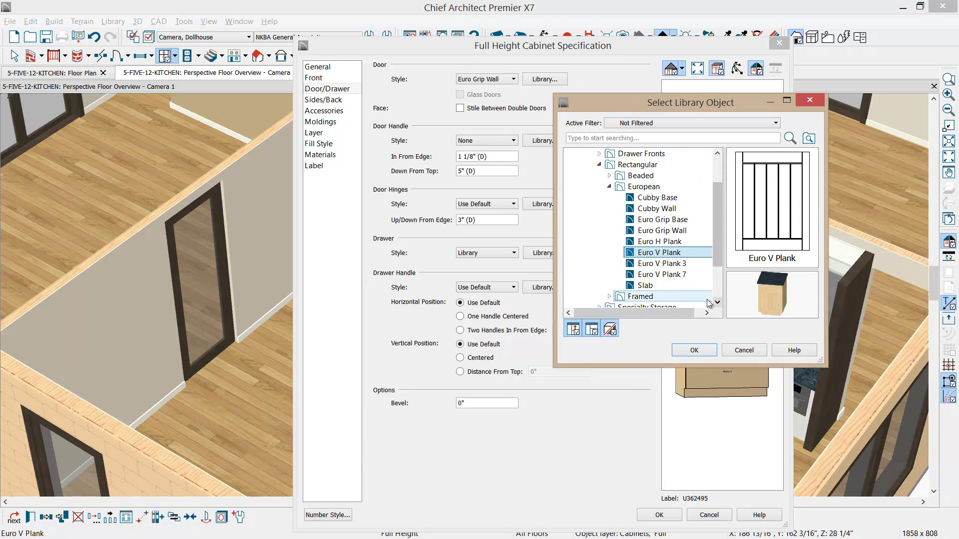
left_click(675, 265)
left_click(674, 230)
left_click(675, 221)
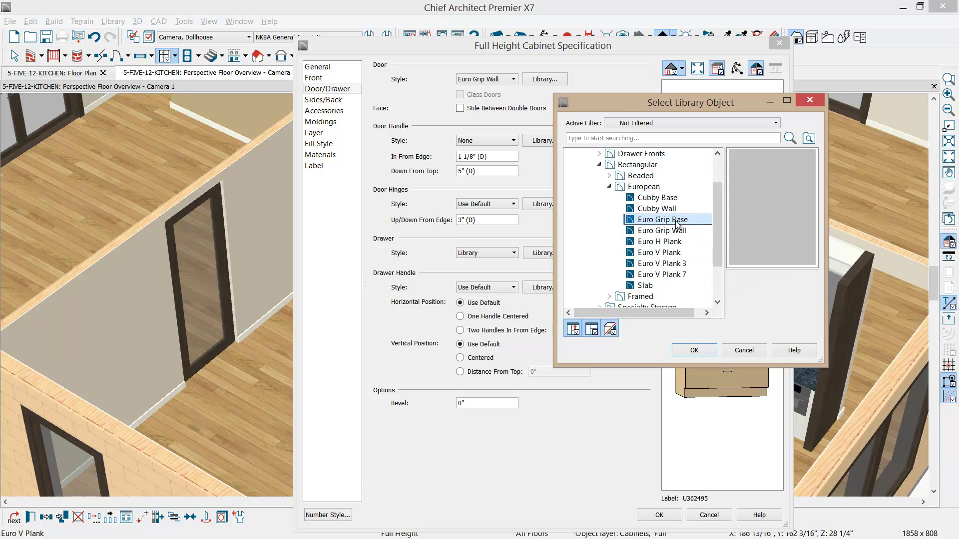
left_click(694, 350)
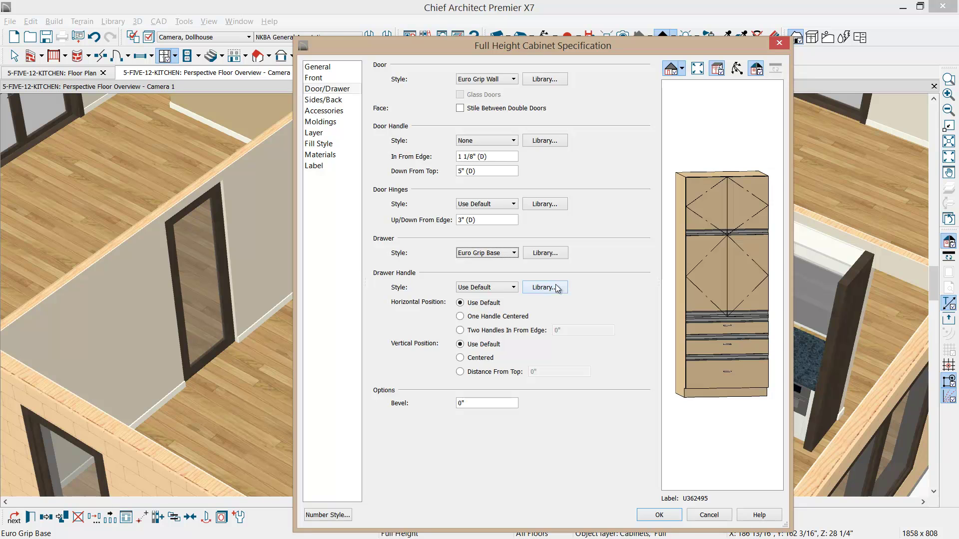
left_click(514, 287)
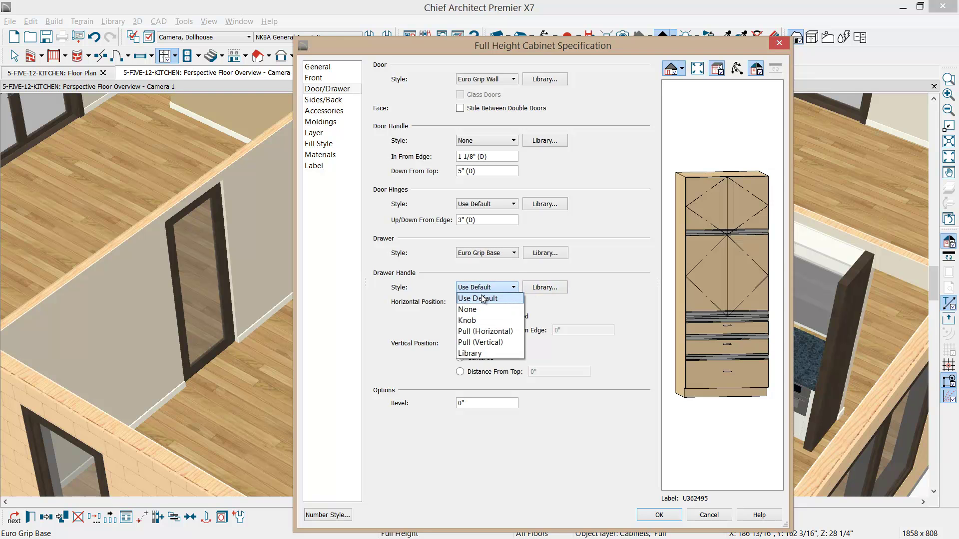
left_click(478, 310)
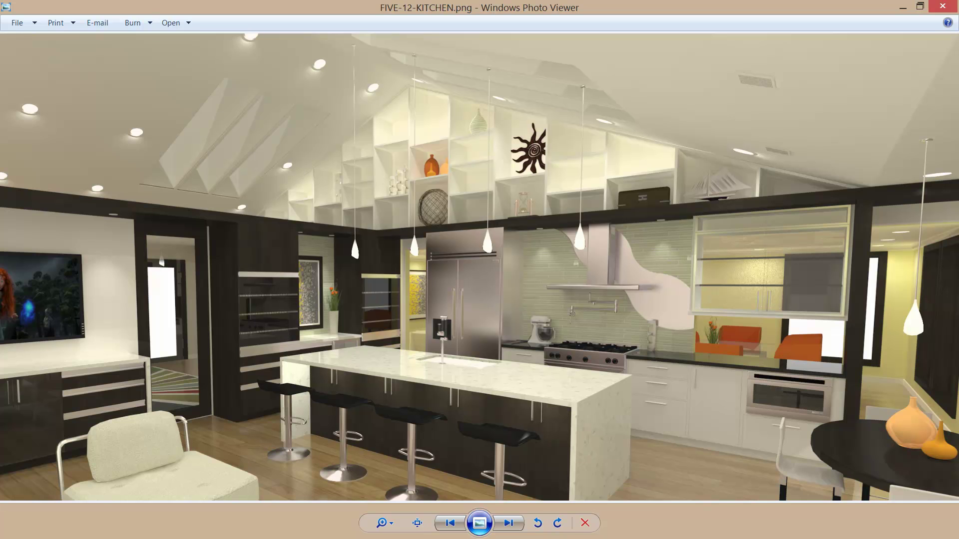
Step: Close the kitchen rendering and select the middle door section on the Front page
left_click(942, 6)
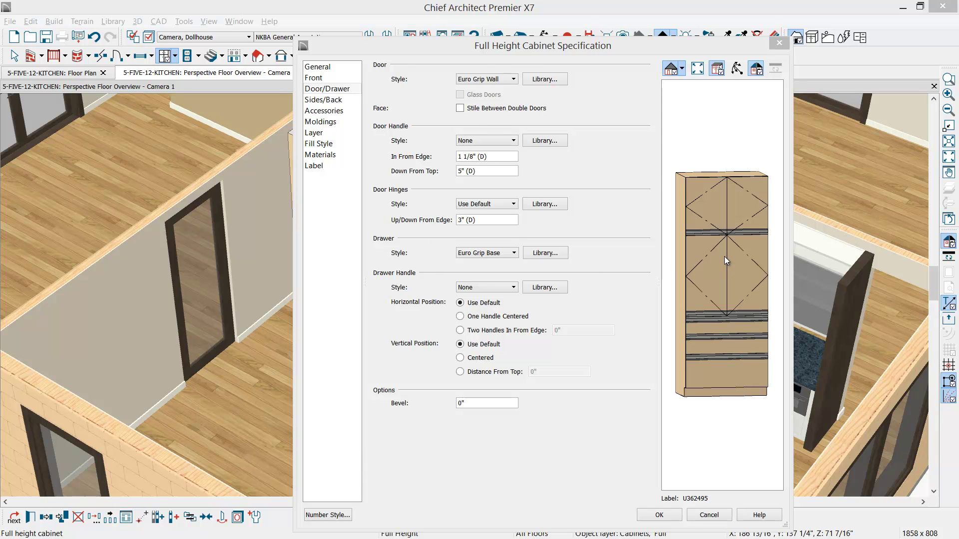
left_click(725, 261)
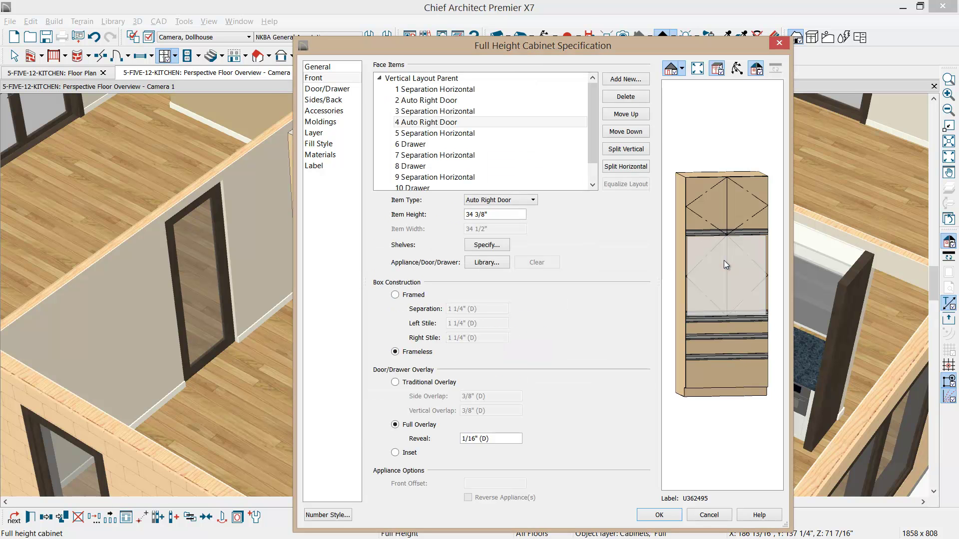
left_click(493, 264)
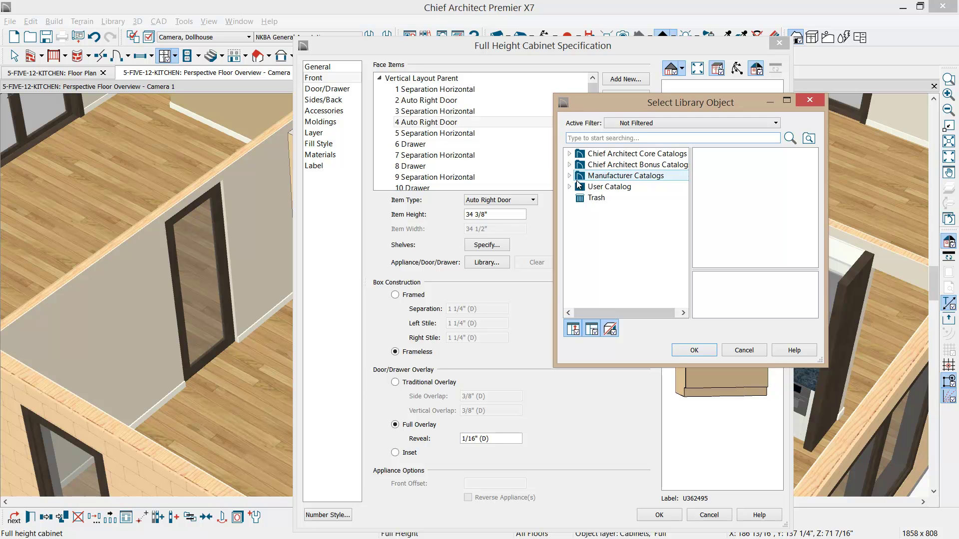
Step: Assign the Euro Grip Wall library door from Rectangular > European to the middle door
double_click(578, 155)
double_click(619, 165)
double_click(645, 176)
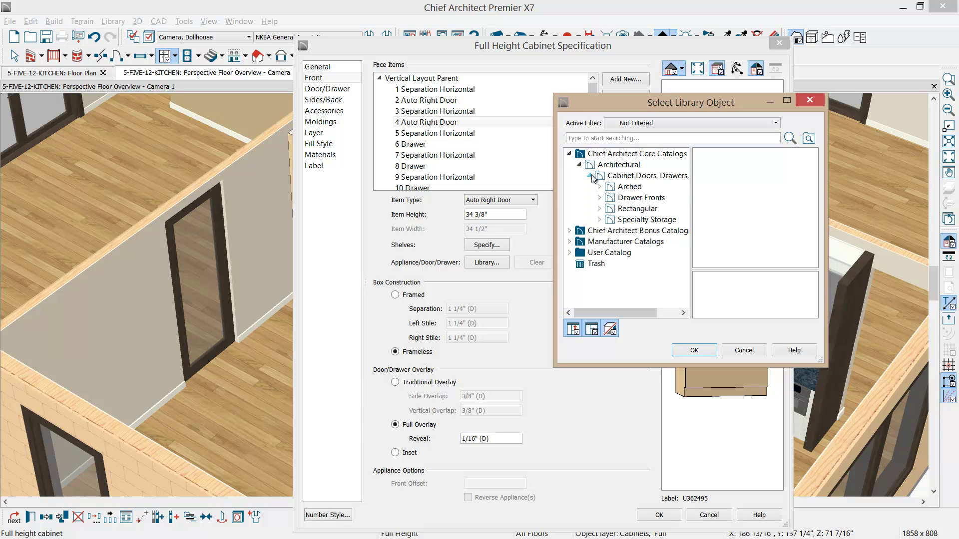
double_click(630, 209)
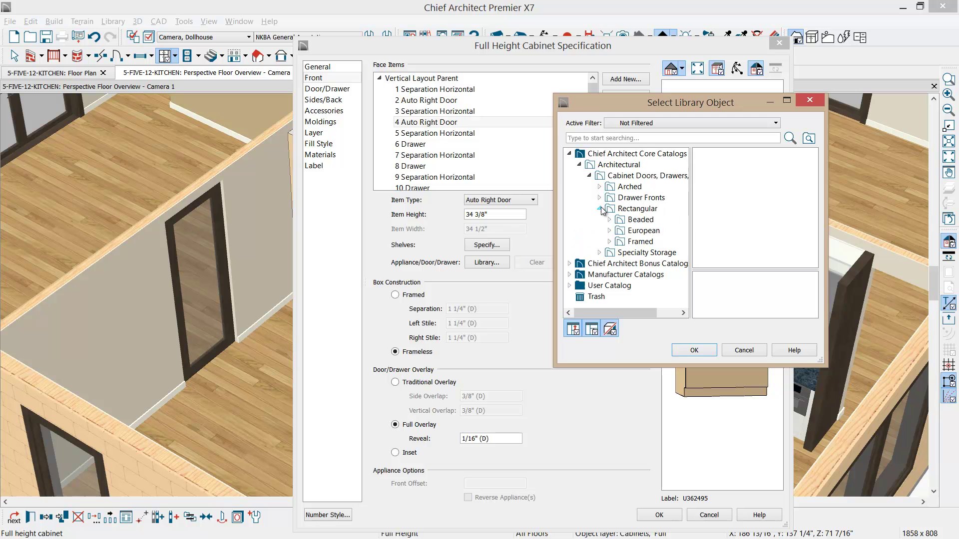
double_click(627, 233)
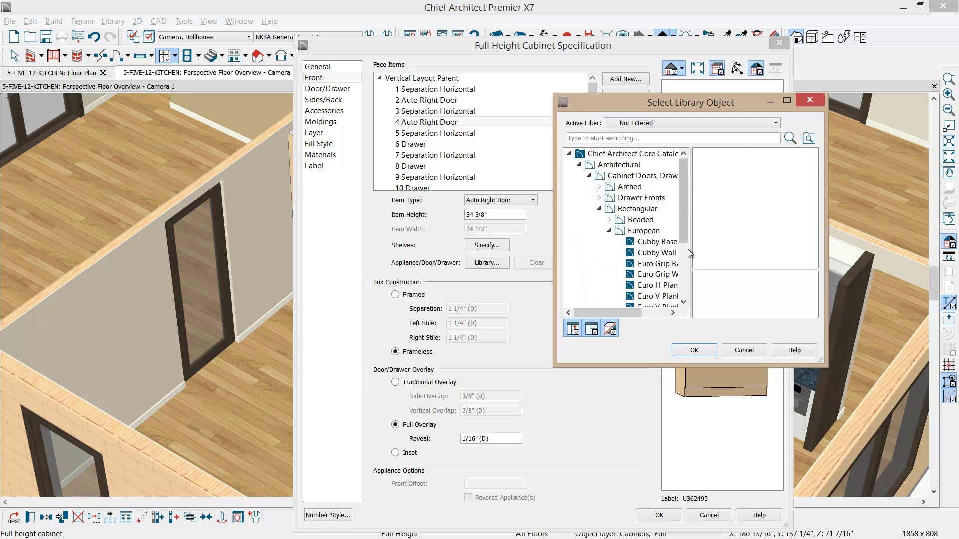
left_click_drag(691, 249, 742, 245)
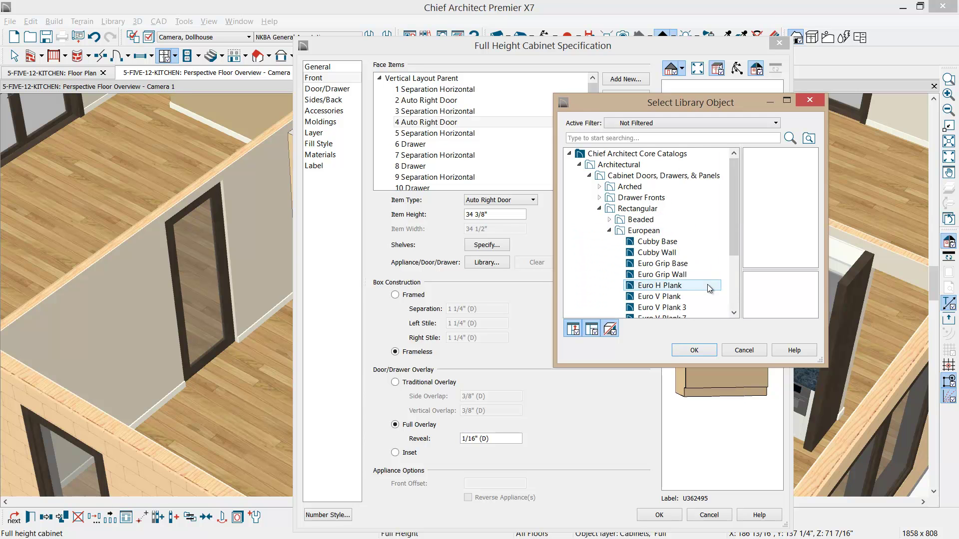
scroll(707, 284, "down", 1)
left_click(669, 231)
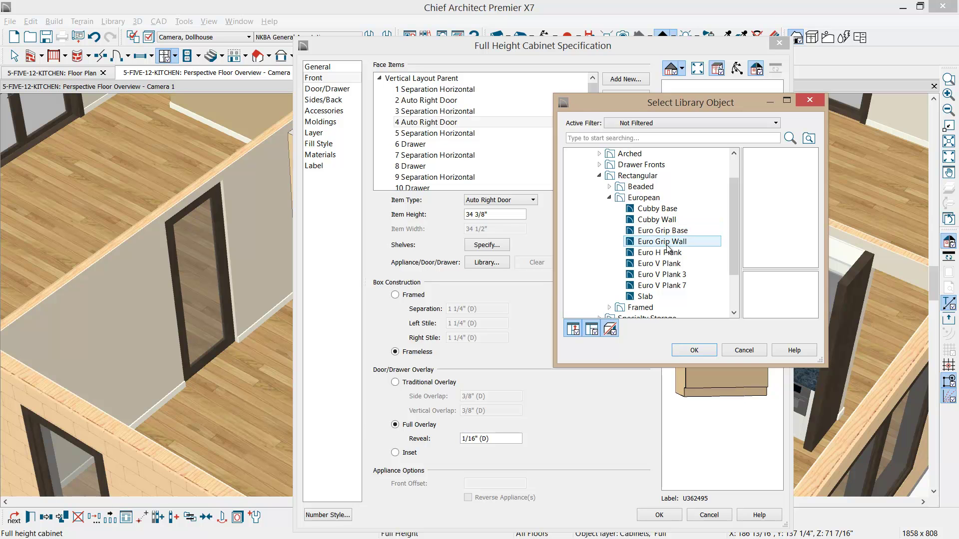
left_click(664, 241)
left_click(695, 350)
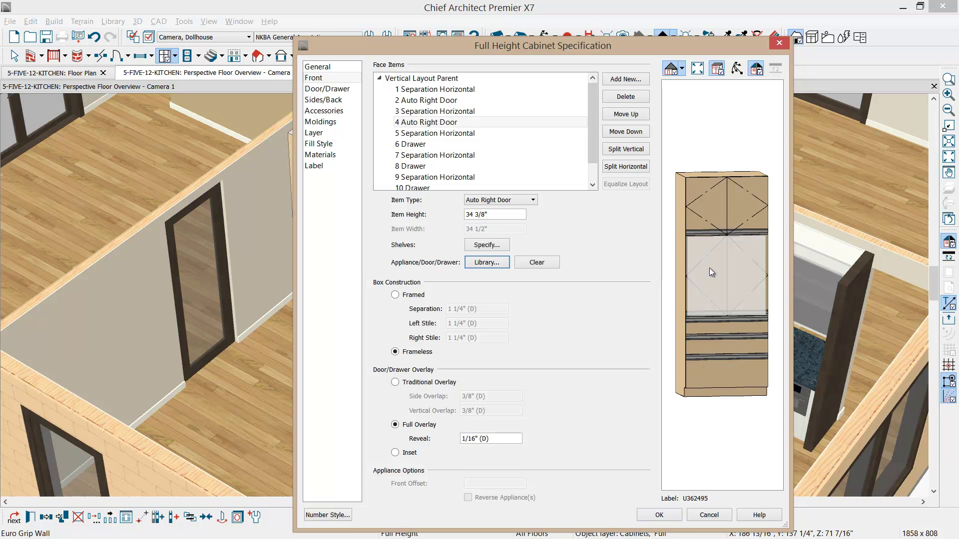
Step: Switch the middle section's shelves to Manual with a count of 2
left_click(487, 245)
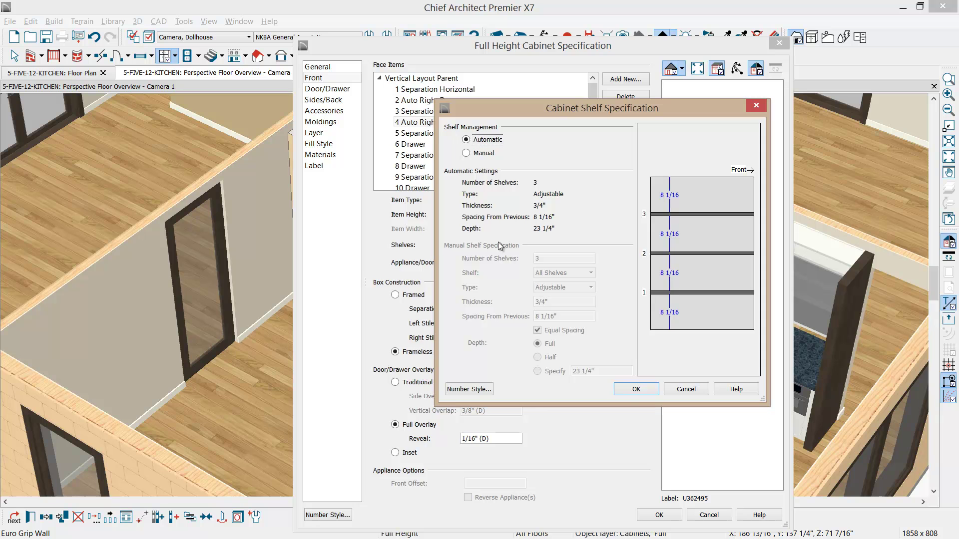
left_click(478, 154)
double_click(561, 258)
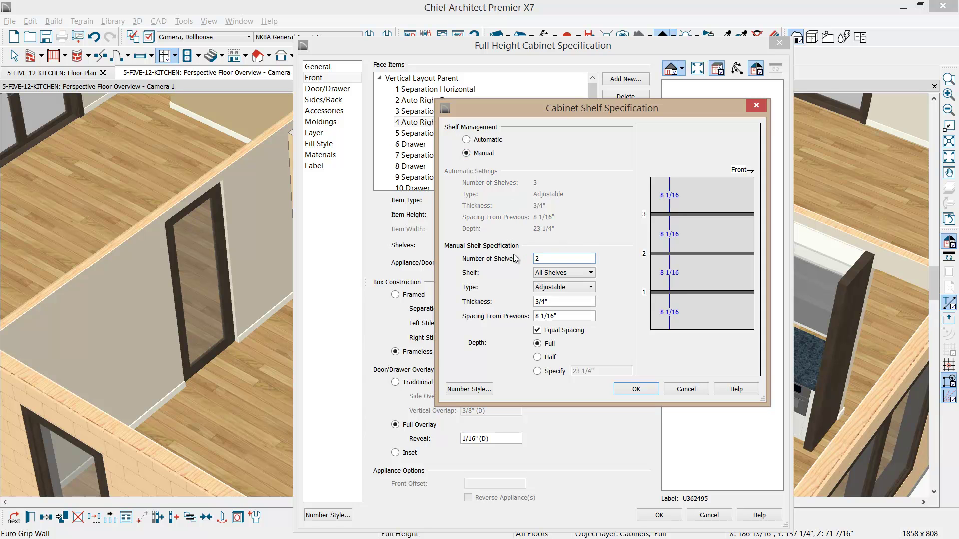
type("2")
left_click(633, 389)
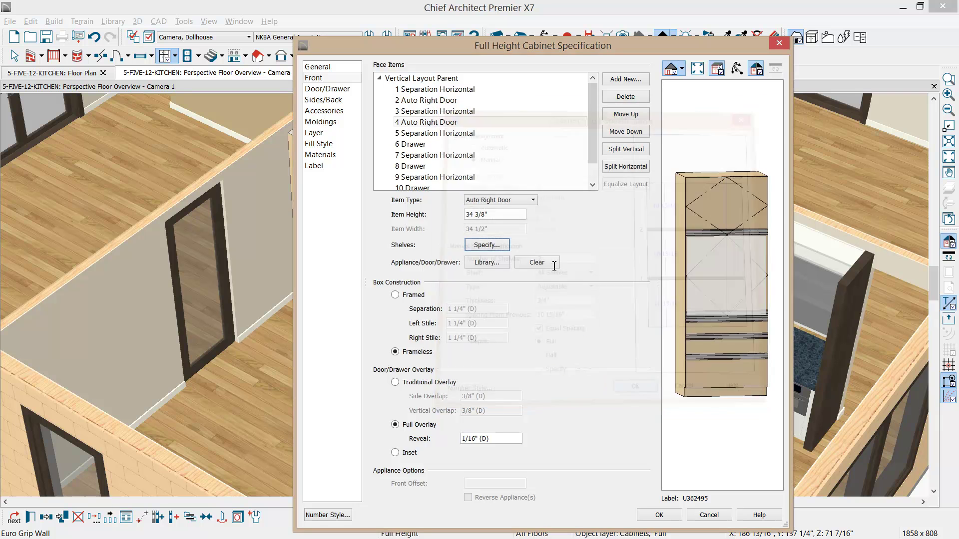
Step: Set the shelf material to Glass Standard from the plan materials and close the cabinet dialog
left_click(321, 154)
left_click(400, 145)
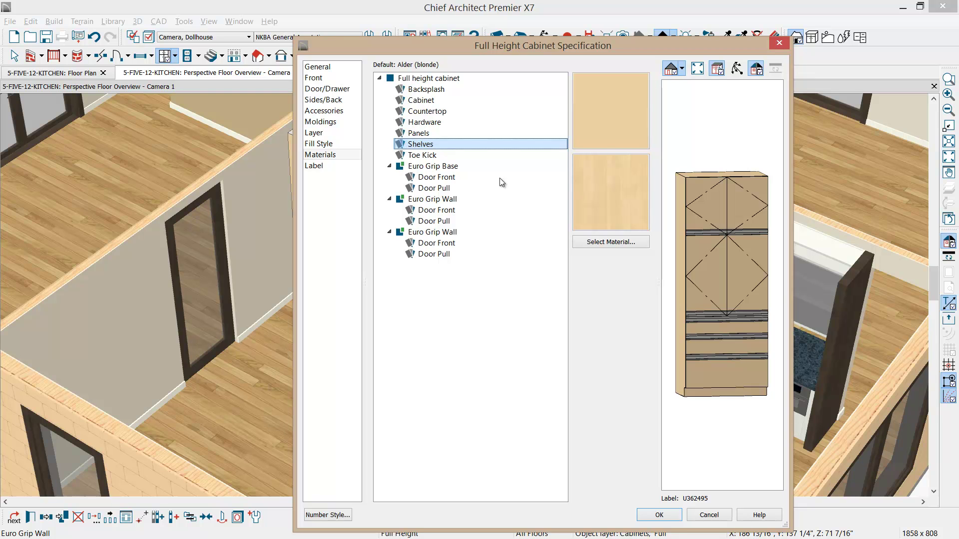
left_click(618, 244)
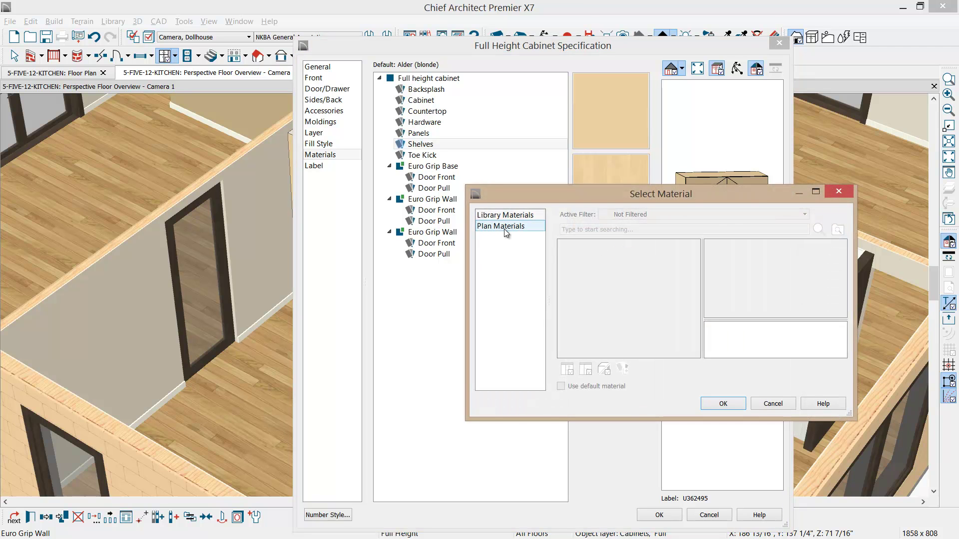
left_click(499, 226)
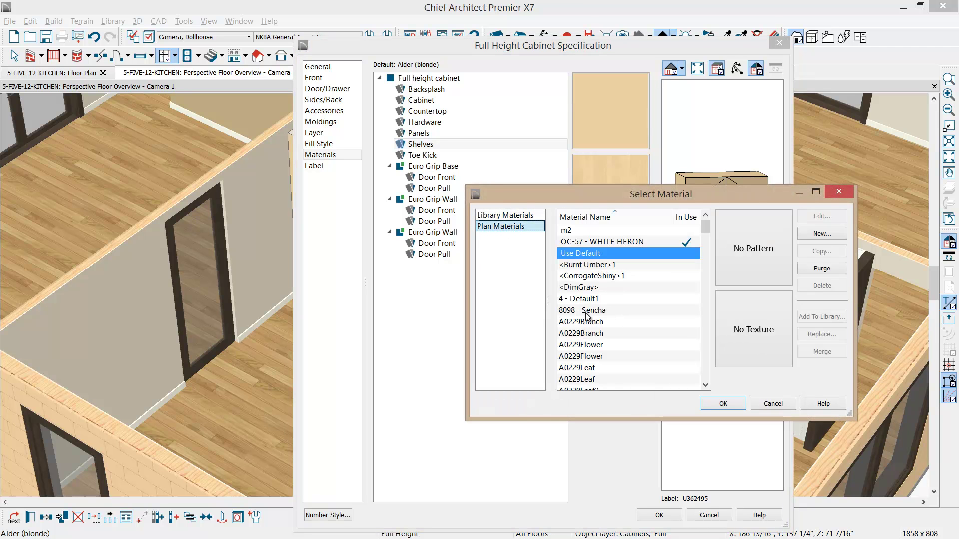
left_click(586, 311)
key("g")
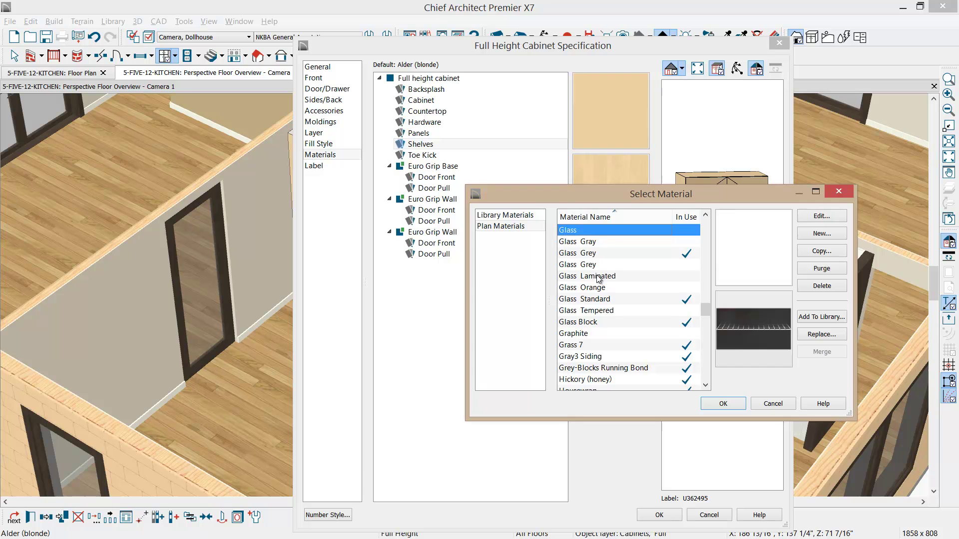
left_click(600, 299)
left_click(714, 403)
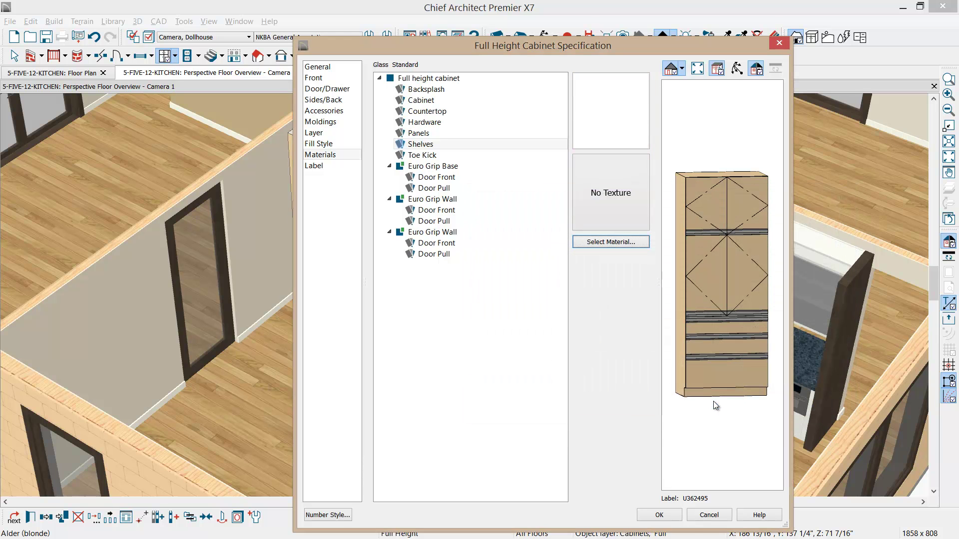
left_click(660, 515)
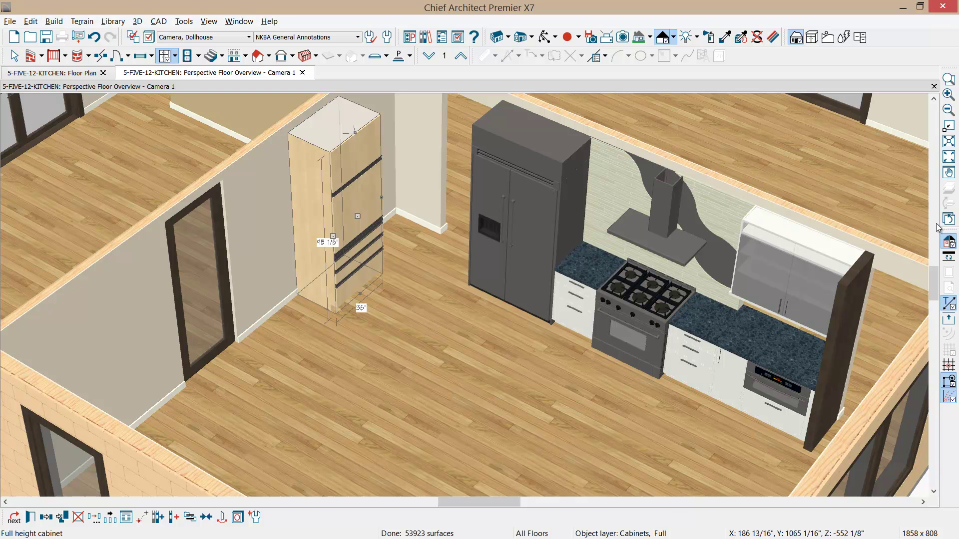
Step: Sample Glass Standard and paint it onto the cabinet's middle door panels as components
left_click(726, 38)
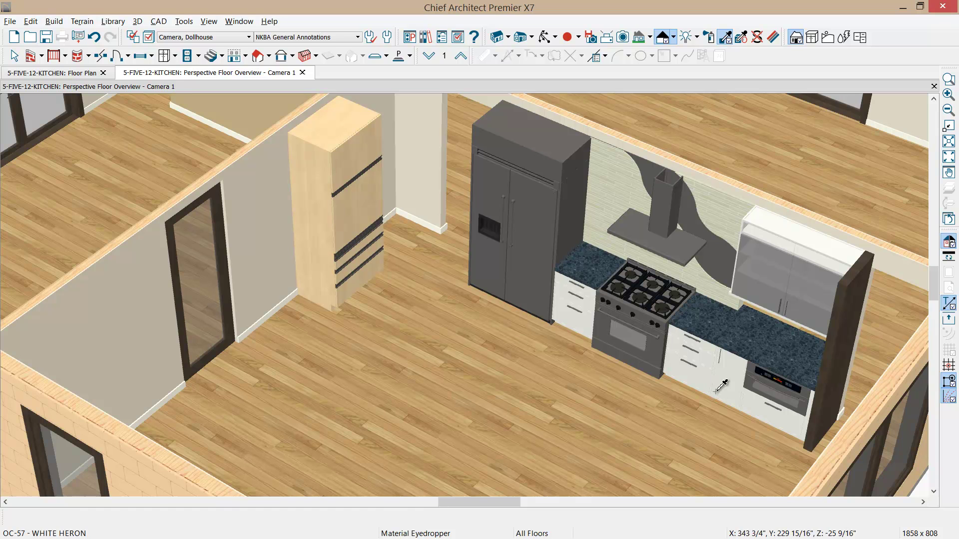
left_click(769, 396)
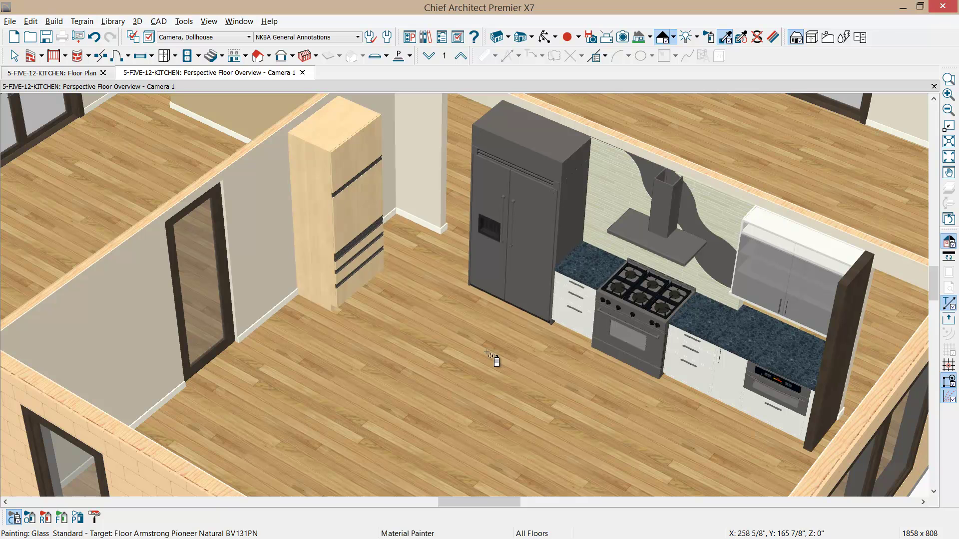
left_click(16, 521)
left_click(364, 218)
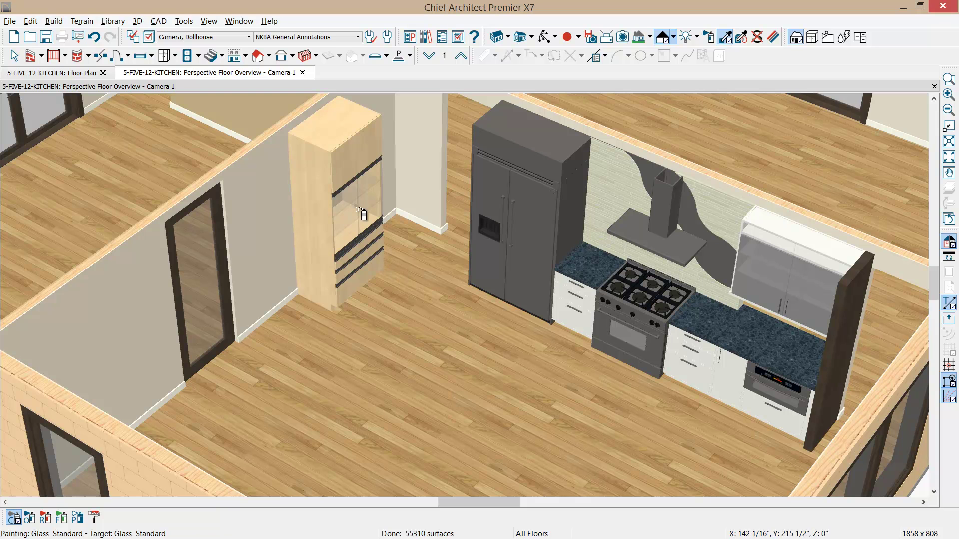
Step: Sample the door frame's dark brown and paint the tall cabinet's upper door, body and drawers
left_click(725, 37)
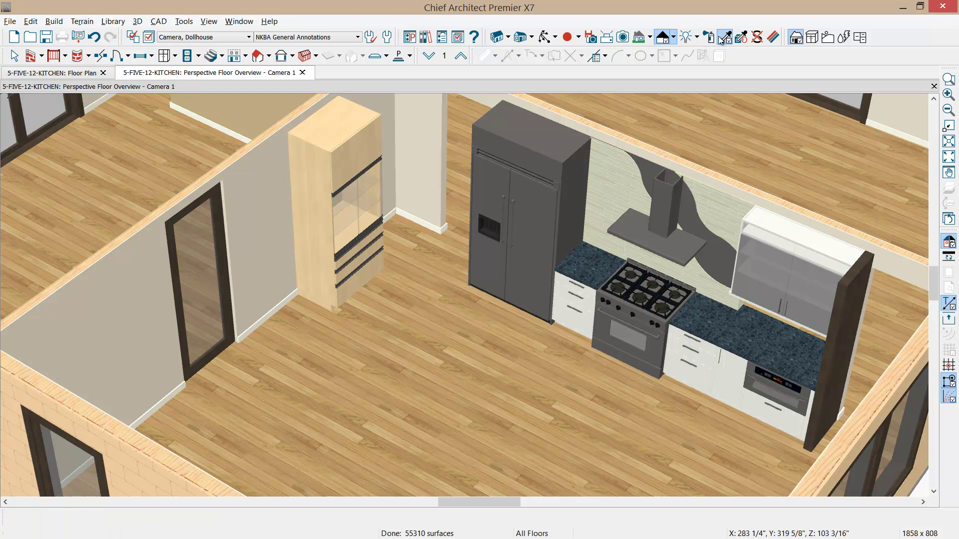
left_click(221, 186)
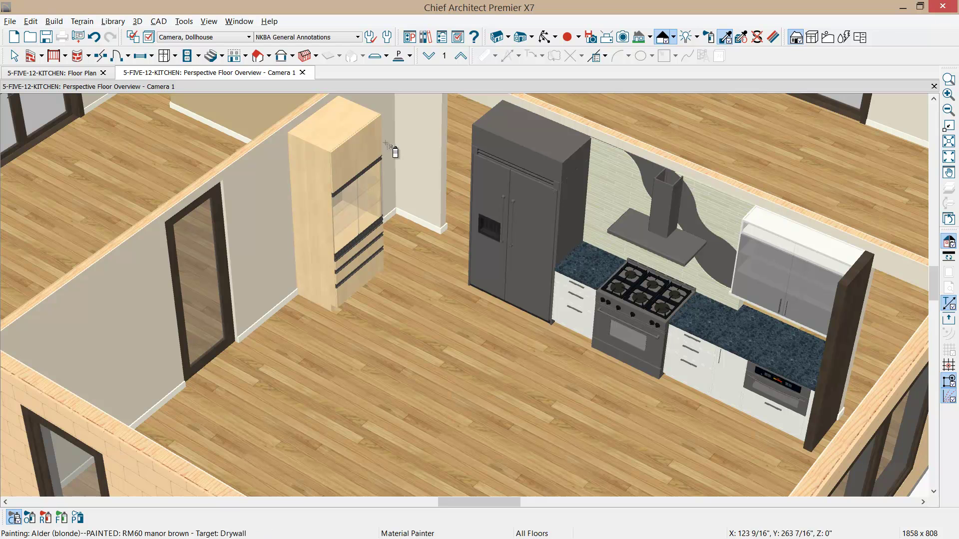
left_click(363, 160)
left_click(353, 272)
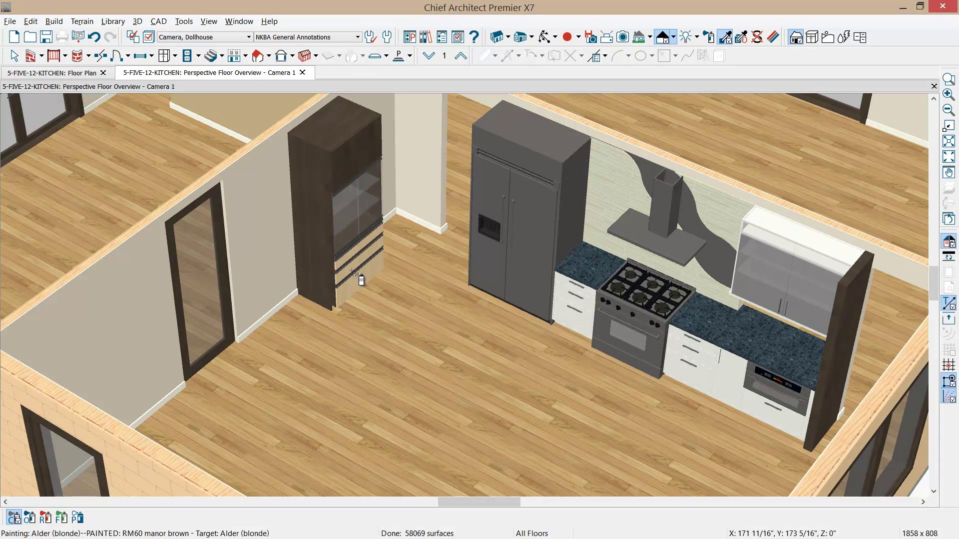
left_click(348, 293)
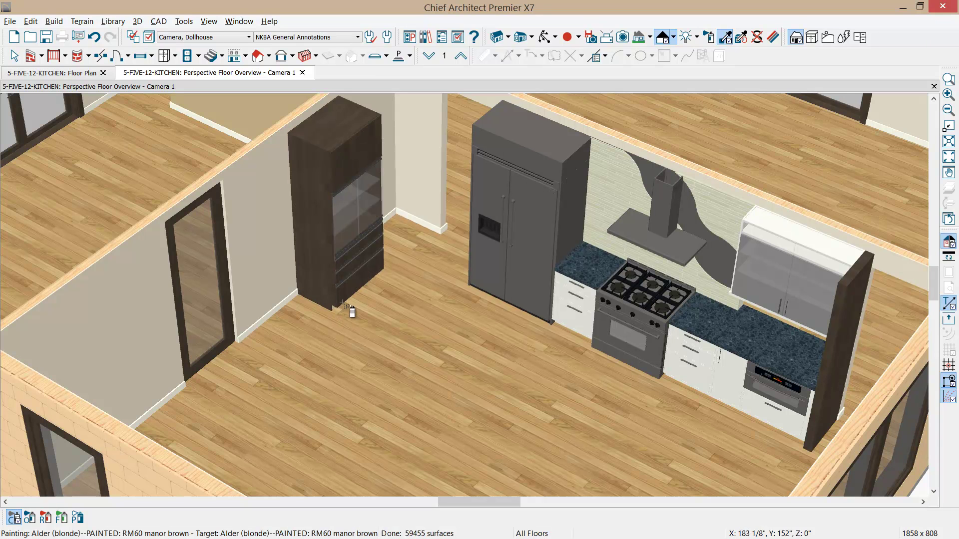
Step: Orbit toward the window side and re-sample the dark brown frame material for the tall cabinet
left_click(543, 38)
left_click_drag(500, 215, 462, 196)
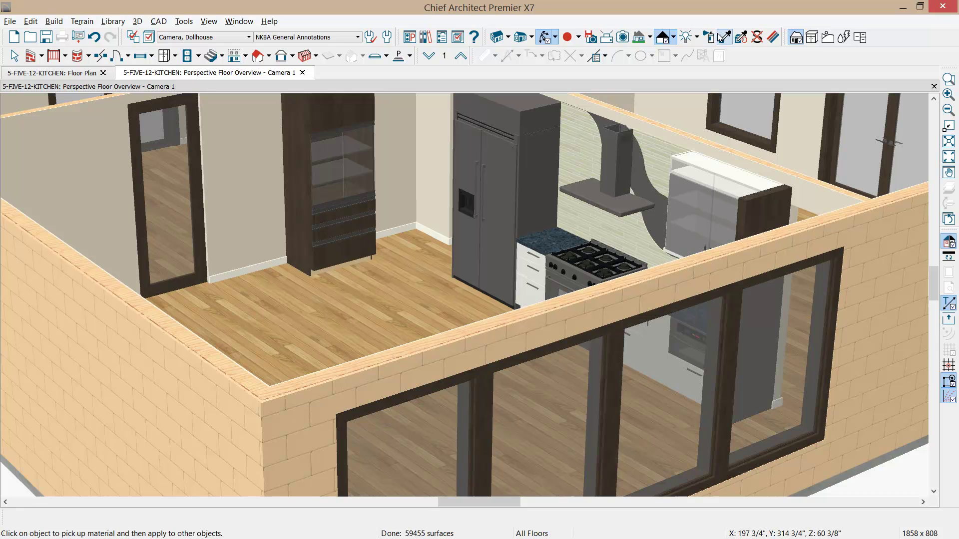
left_click(725, 37)
left_click(187, 101)
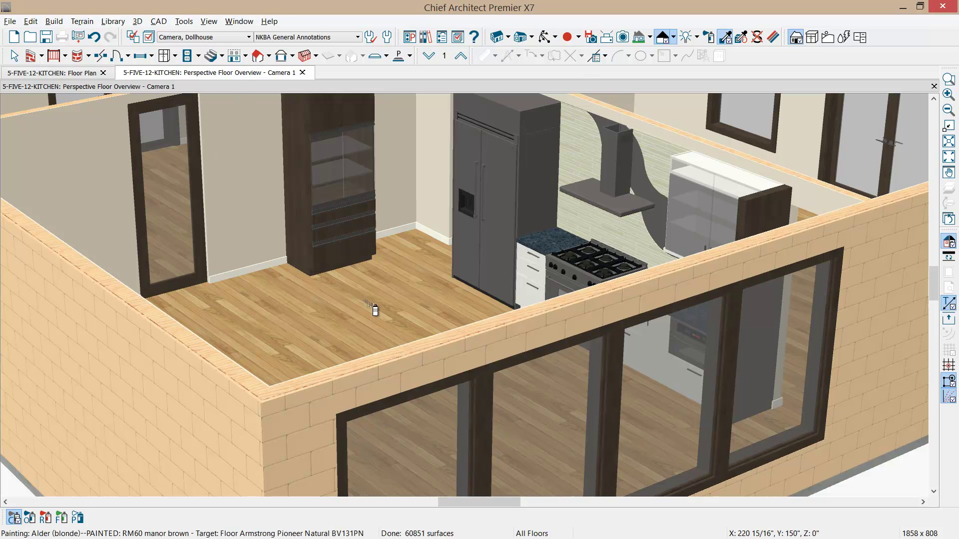
middle_click_drag(370, 280, 366, 351)
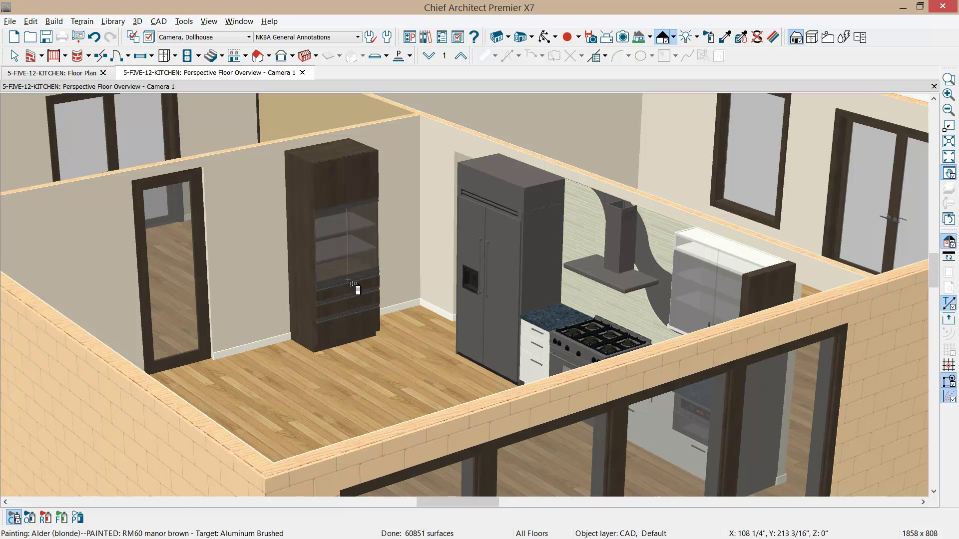
Step: Slide the dark tall cabinet beside the refrigerator, then place a second full height cabinet against the left wall
key("Escape")
left_click(356, 304)
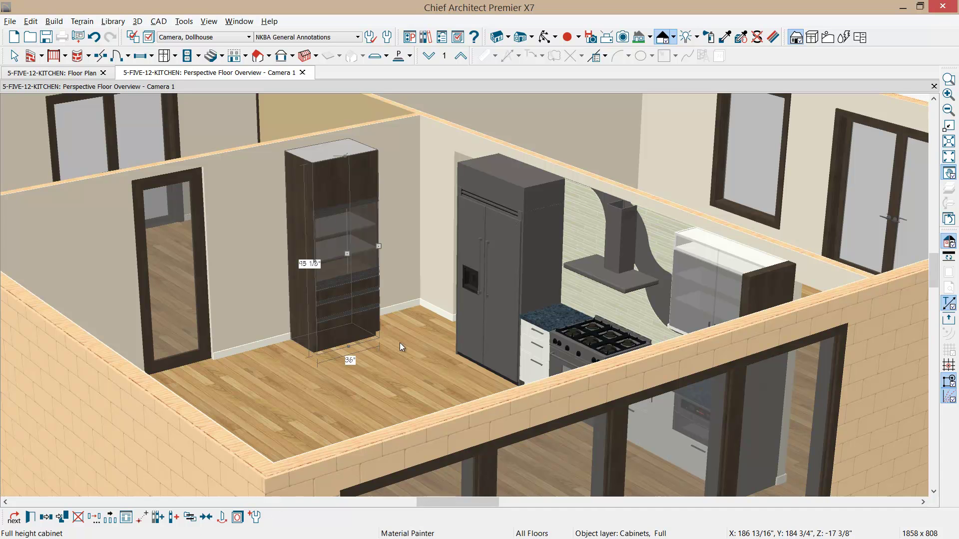
left_click_drag(347, 254, 397, 232)
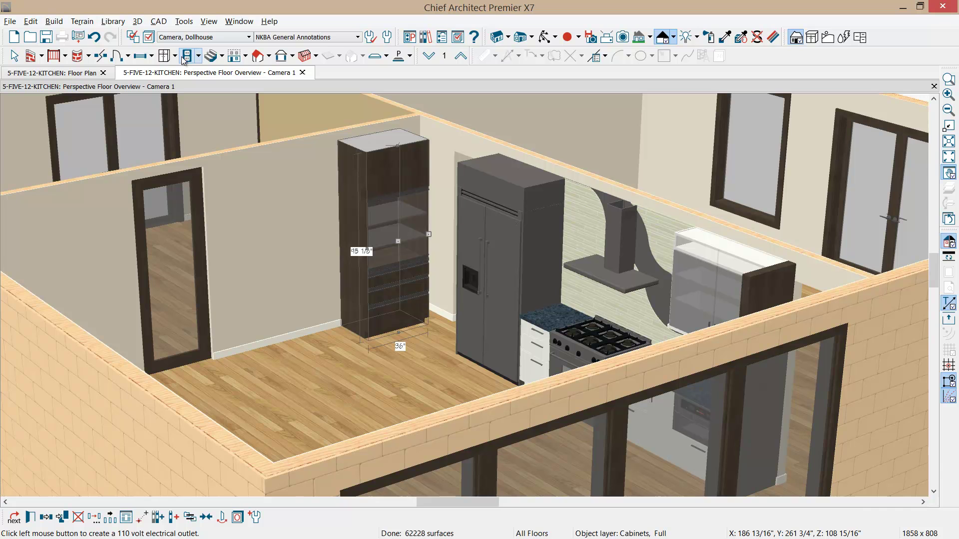
left_click(165, 56)
left_click(248, 226)
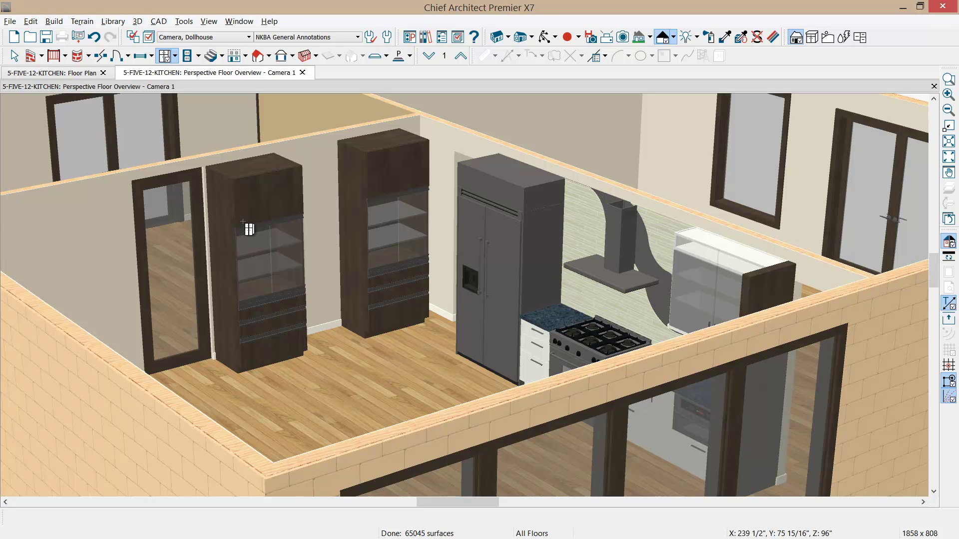
Step: Place a base cabinet between the two tall cabinets
scroll(249, 229, "up", 3)
left_click(14, 55)
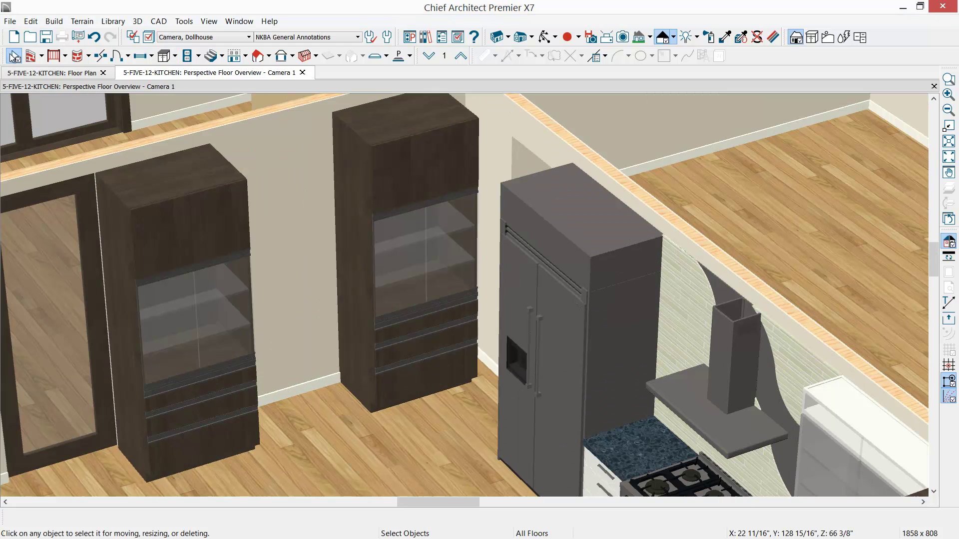
left_click(165, 56)
left_click(323, 291)
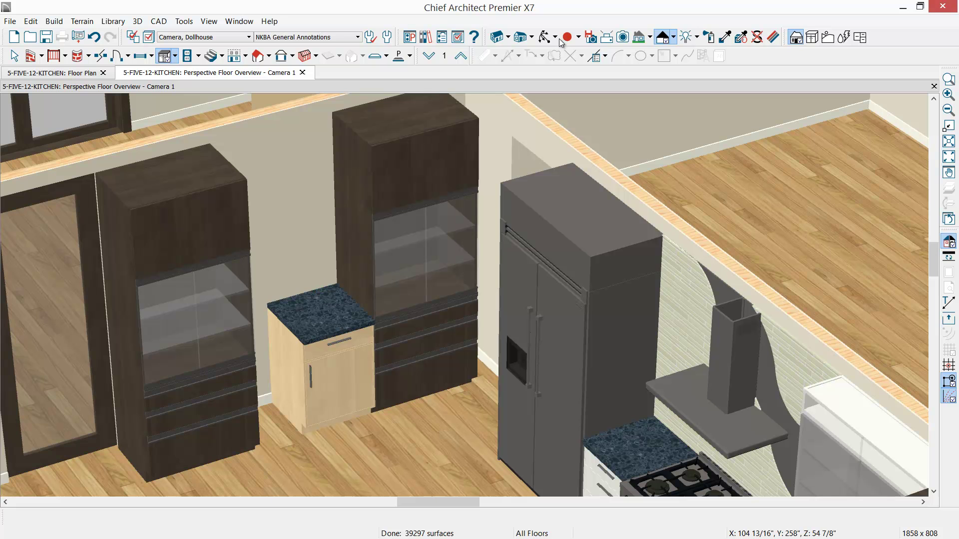
Step: Copy the tall cabinet's drawer style, material and reveal onto the new base cabinet
left_click(742, 39)
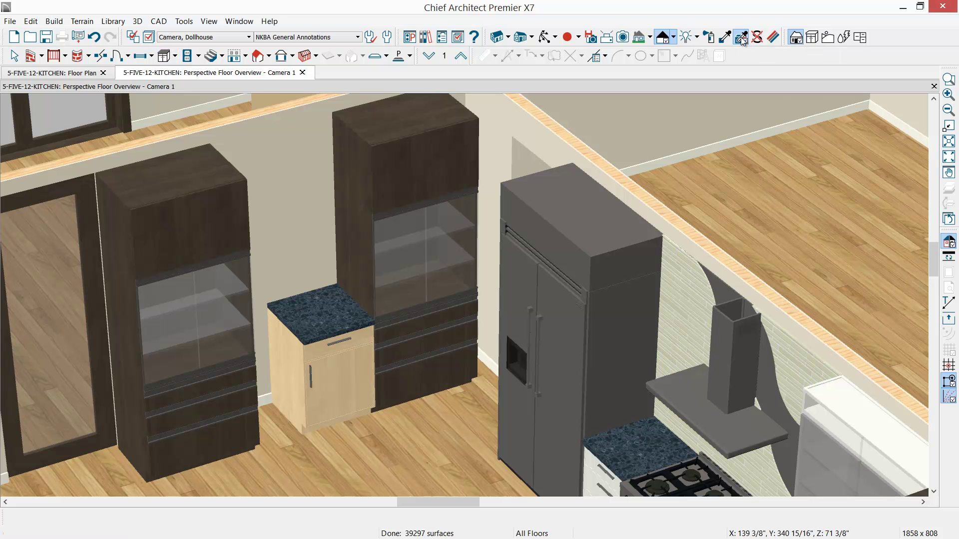
left_click(442, 165)
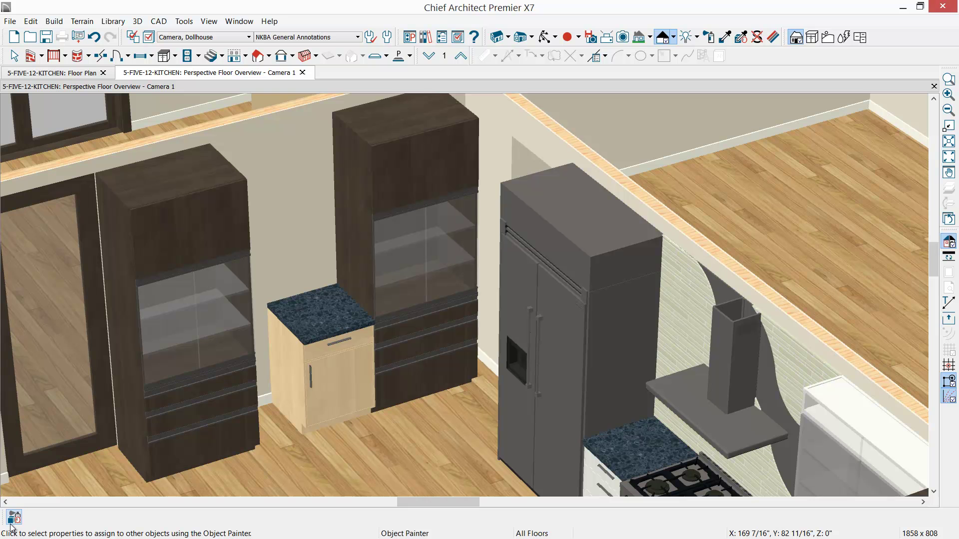
left_click(17, 521)
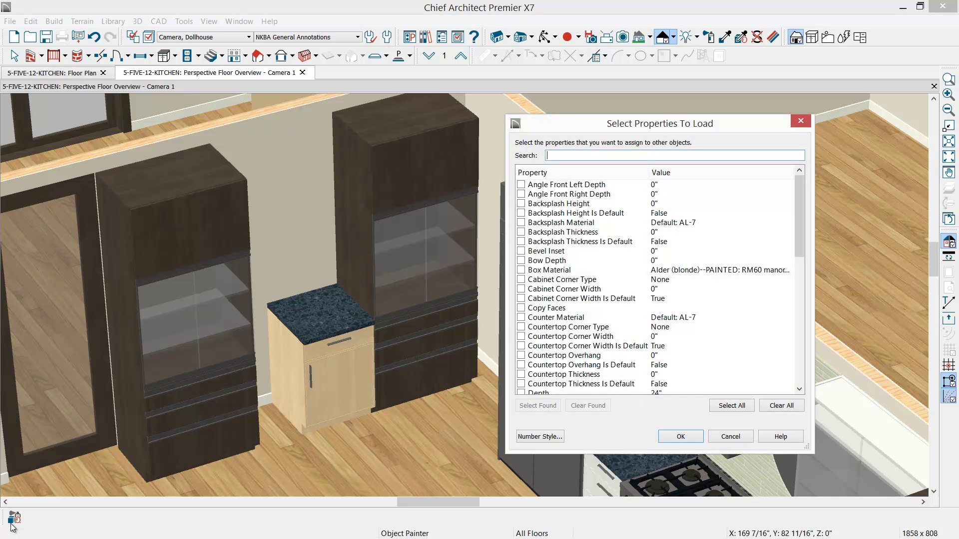
left_click_drag(799, 217, 787, 281)
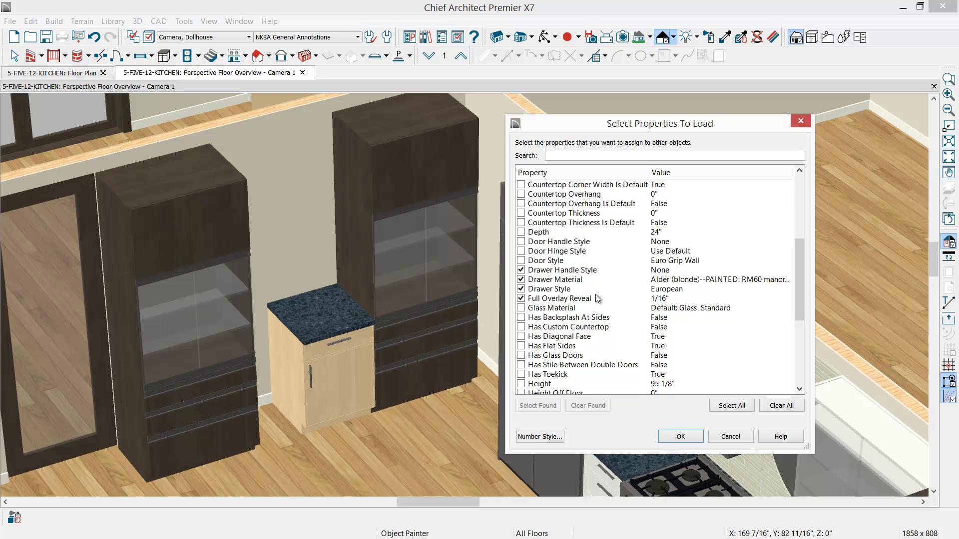
left_click(680, 436)
left_click(315, 369)
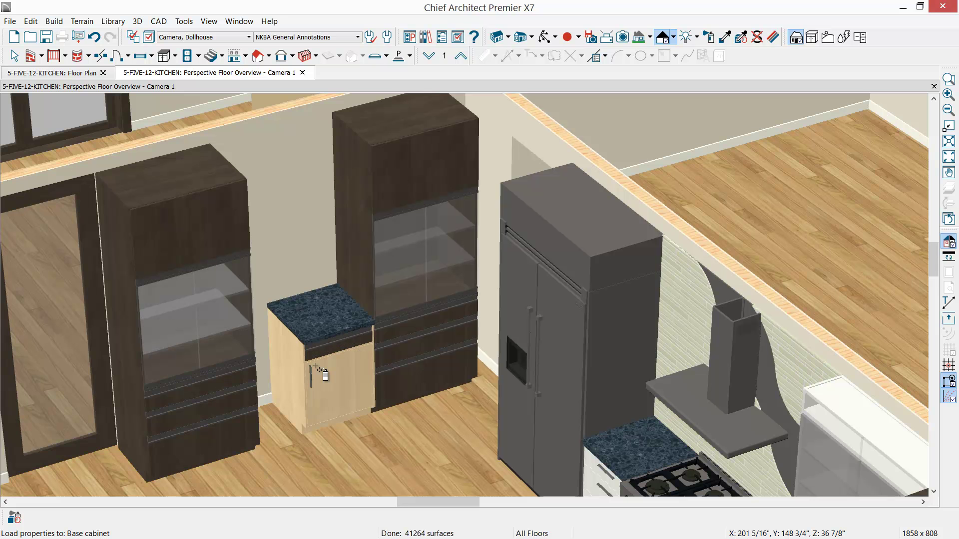
key("Escape")
scroll(332, 386, "up", 5)
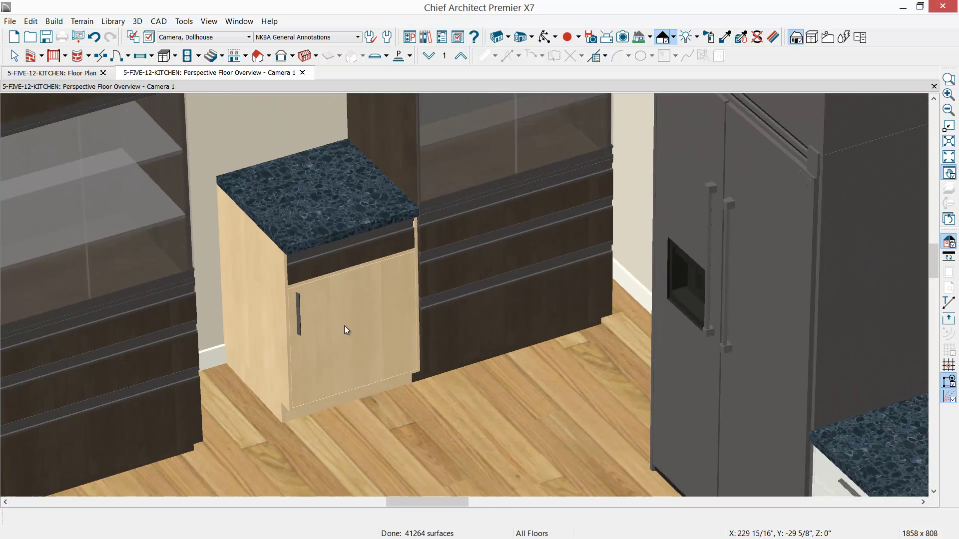
key("space")
scroll(344, 330, "up", 3)
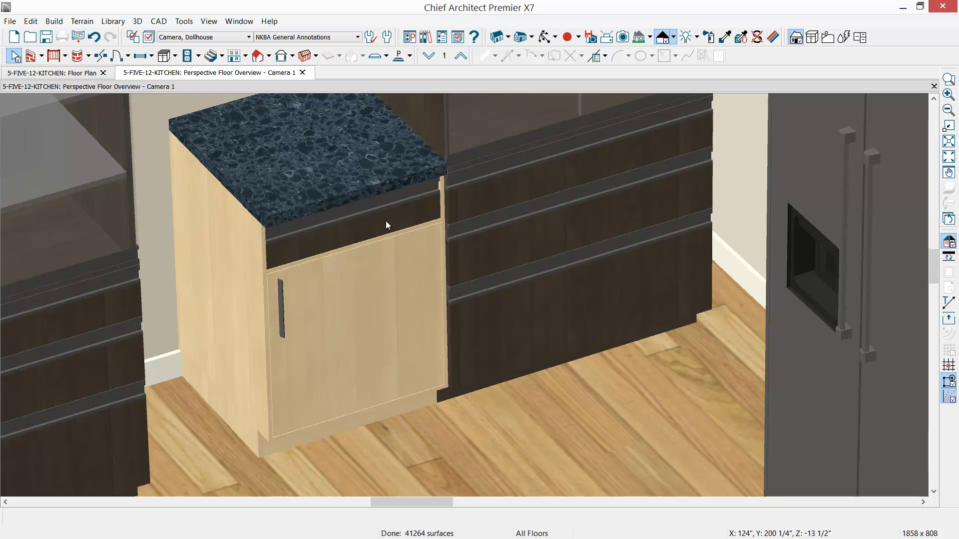
Step: Make the base cabinet's box frameless with full overlay fronts
left_click(352, 317)
double_click(350, 314)
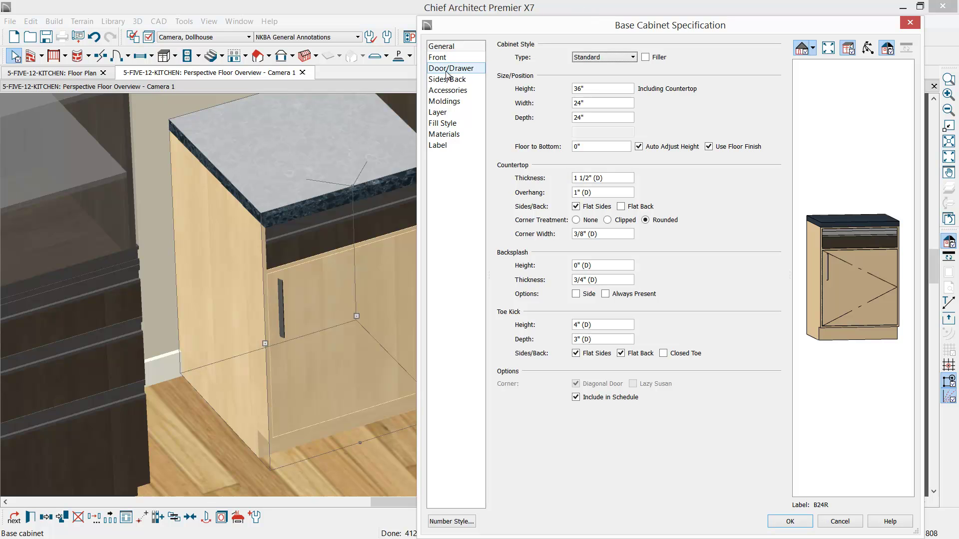
left_click(448, 59)
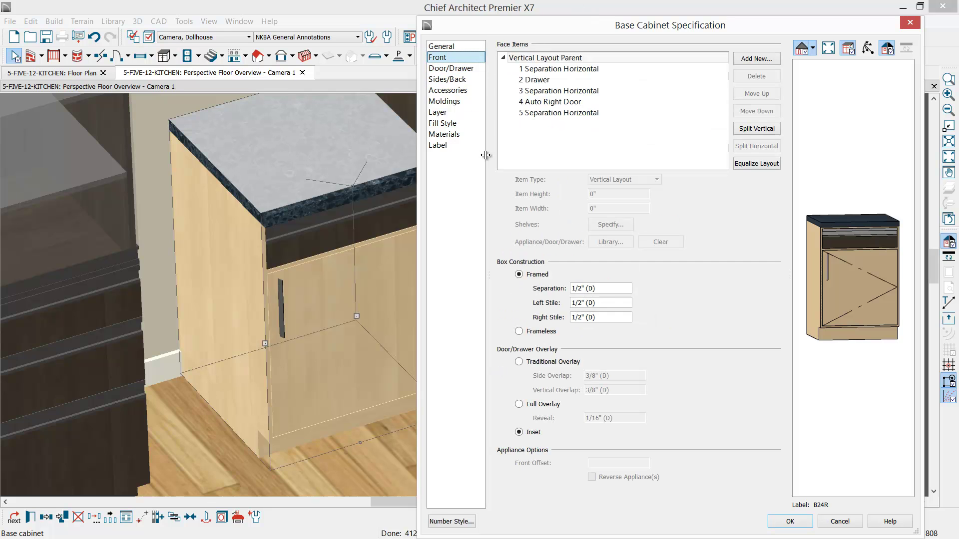
left_click(520, 332)
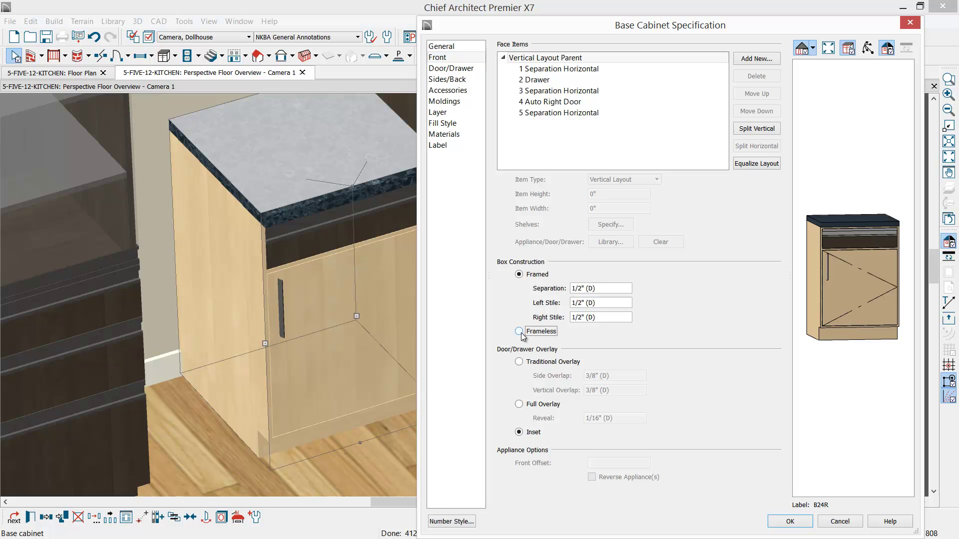
left_click(520, 405)
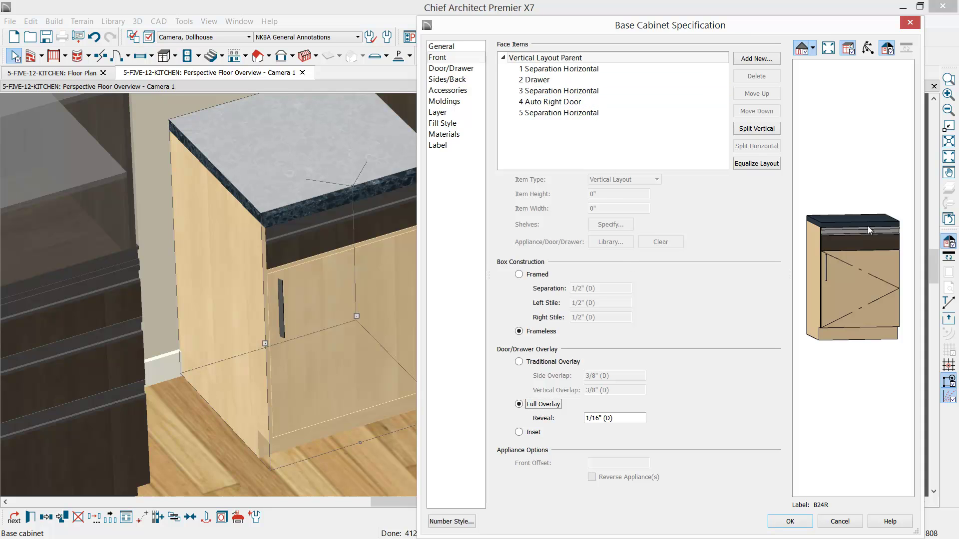
Step: Change the door into a drawer and add a new 8" drawer to the cabinet front
left_click(856, 281)
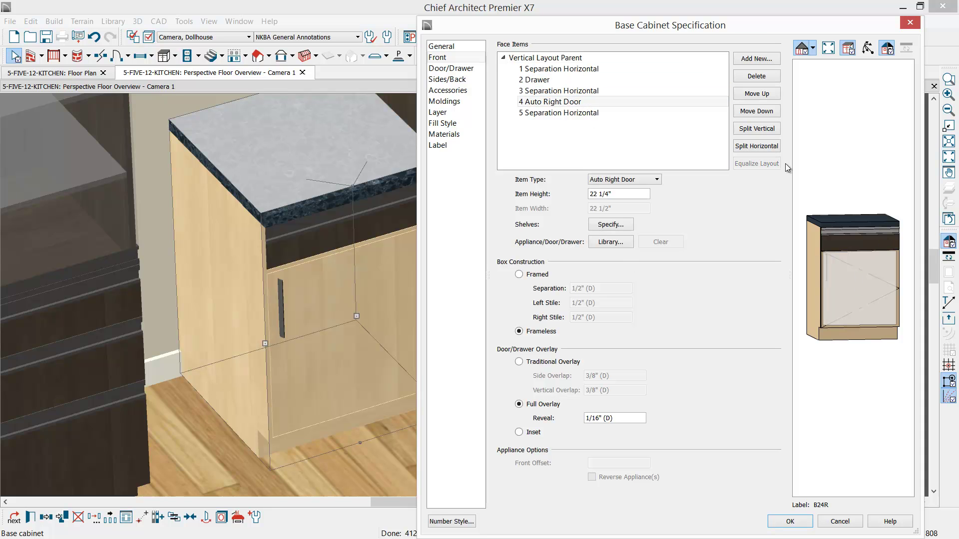
left_click(660, 180)
left_click(617, 240)
left_click(552, 91)
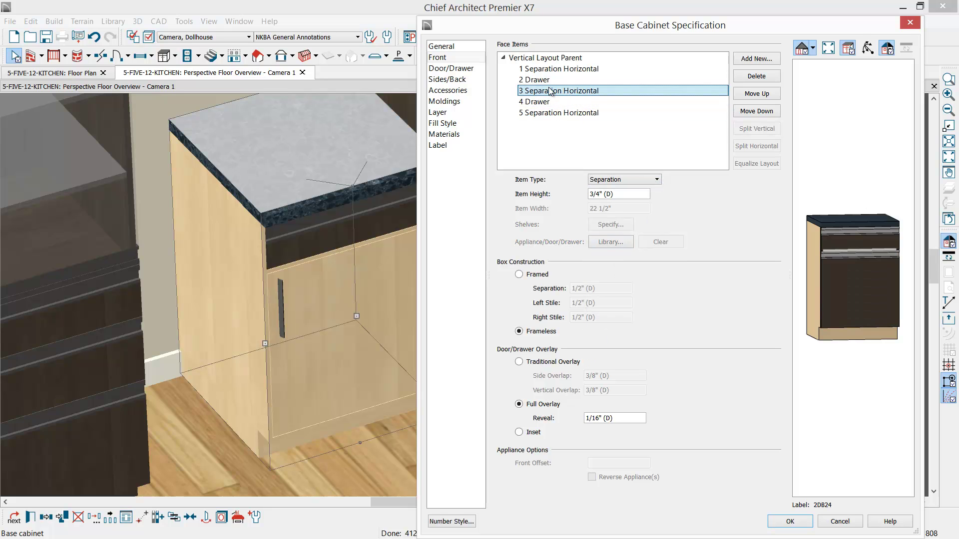
left_click(755, 59)
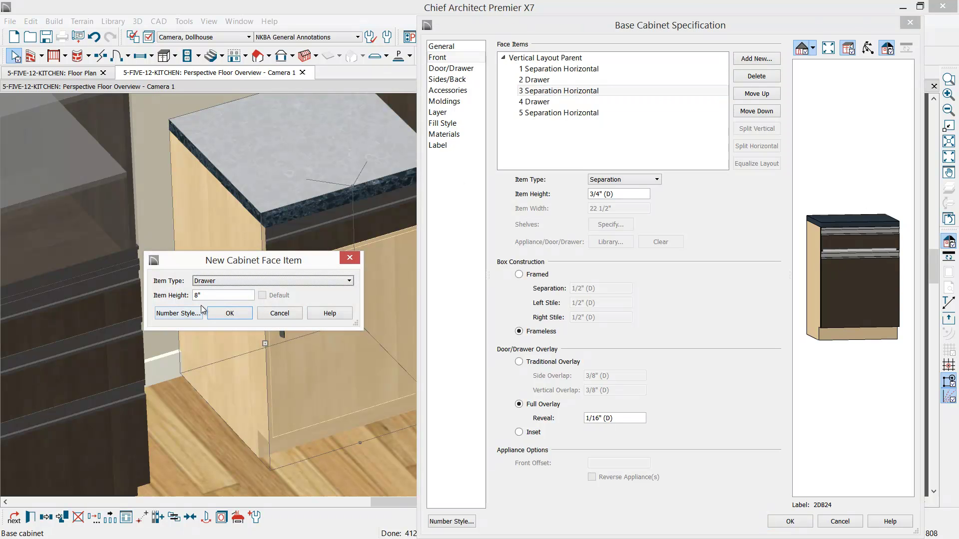
left_click(231, 313)
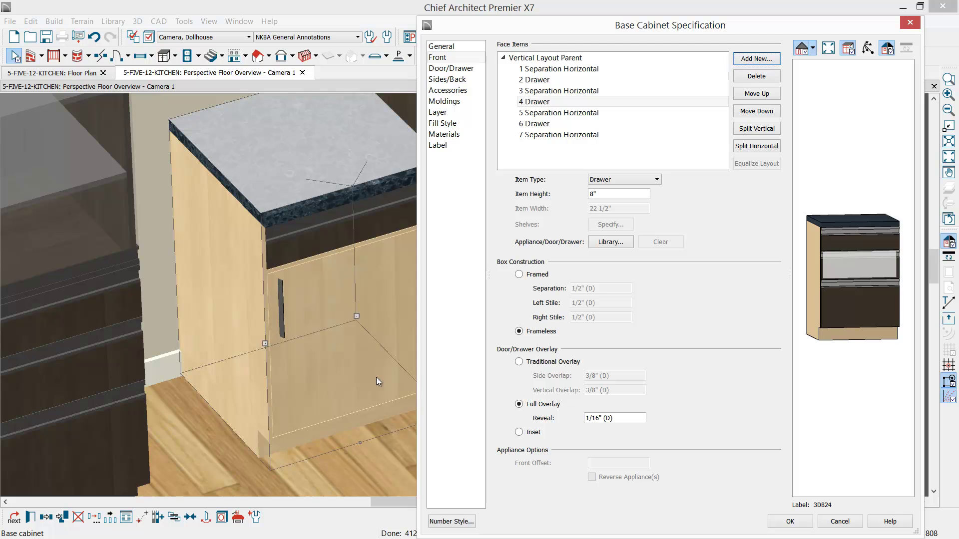
left_click(788, 521)
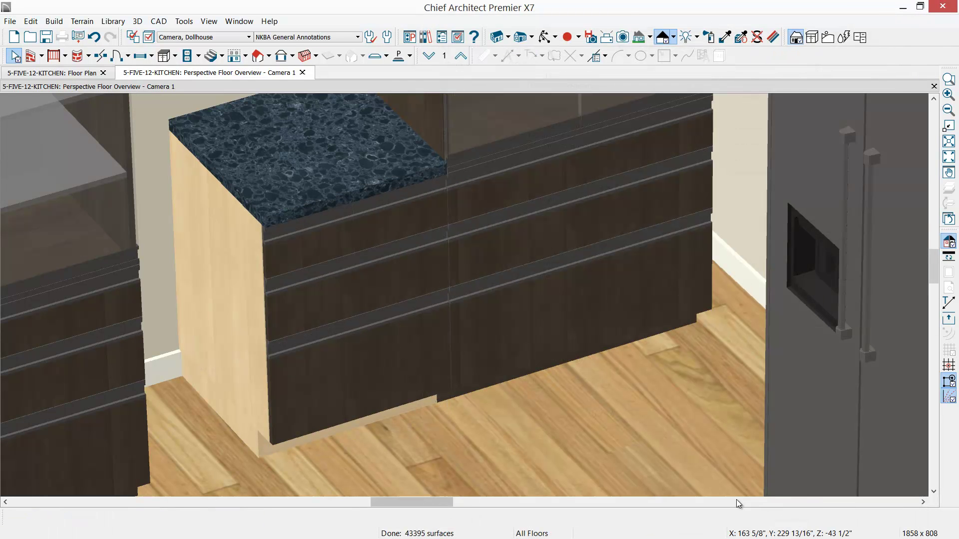
Step: Paint the base cabinet's toe kick and blonde side with the dark brown drawer material
left_click(724, 37)
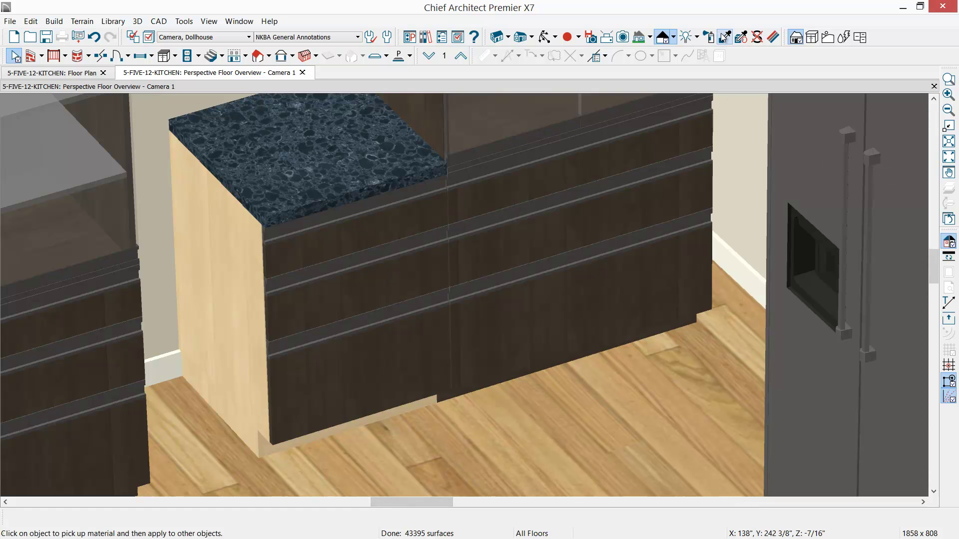
left_click(620, 274)
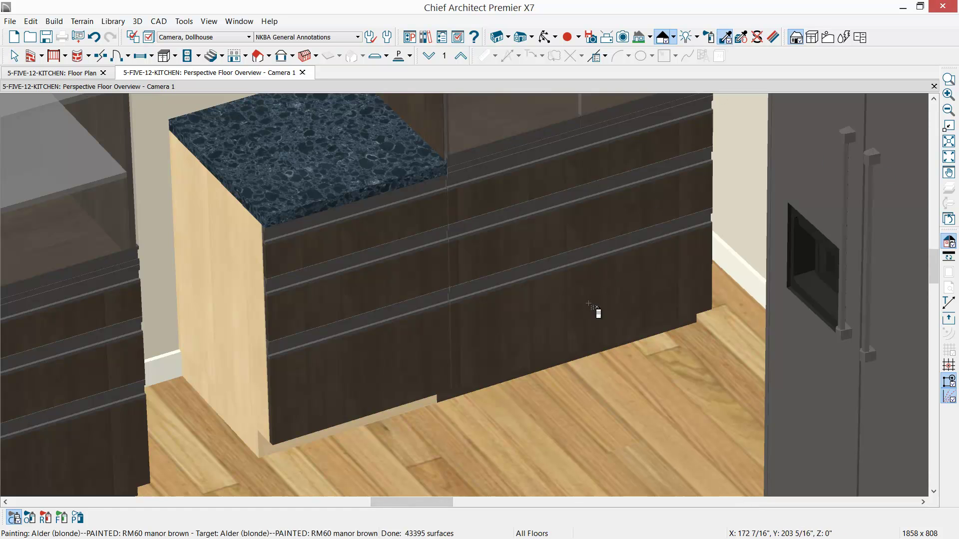
left_click(345, 438)
left_click(253, 393)
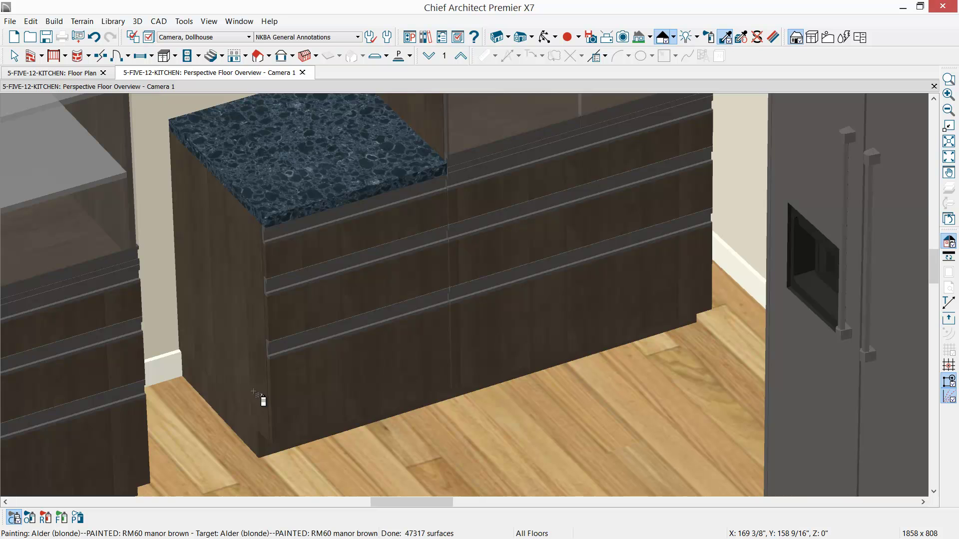
scroll(259, 397, "down", 5)
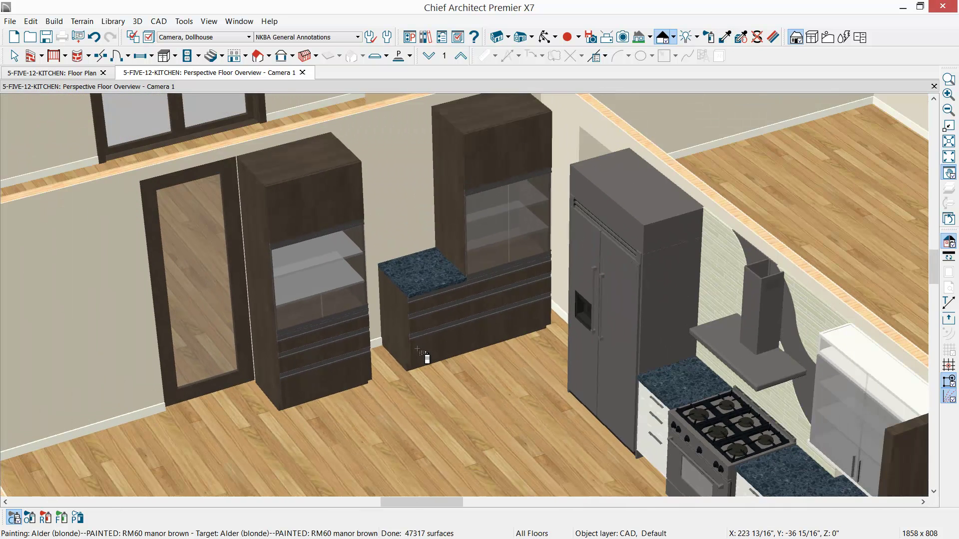
scroll(422, 355, "down", 4)
Step: Select the granite-topped base cabinet and paste a copy of it
key("Escape")
left_click(420, 333)
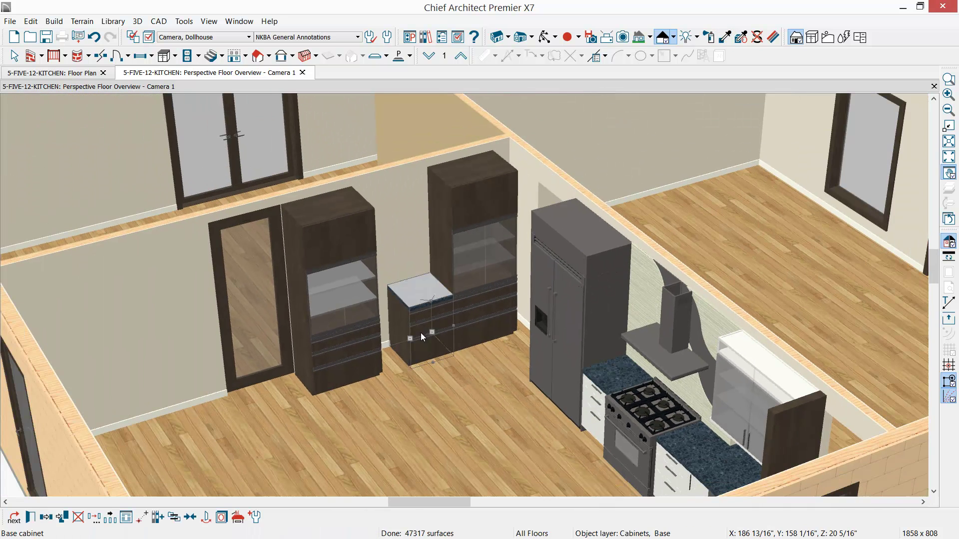
key("ctrl+v")
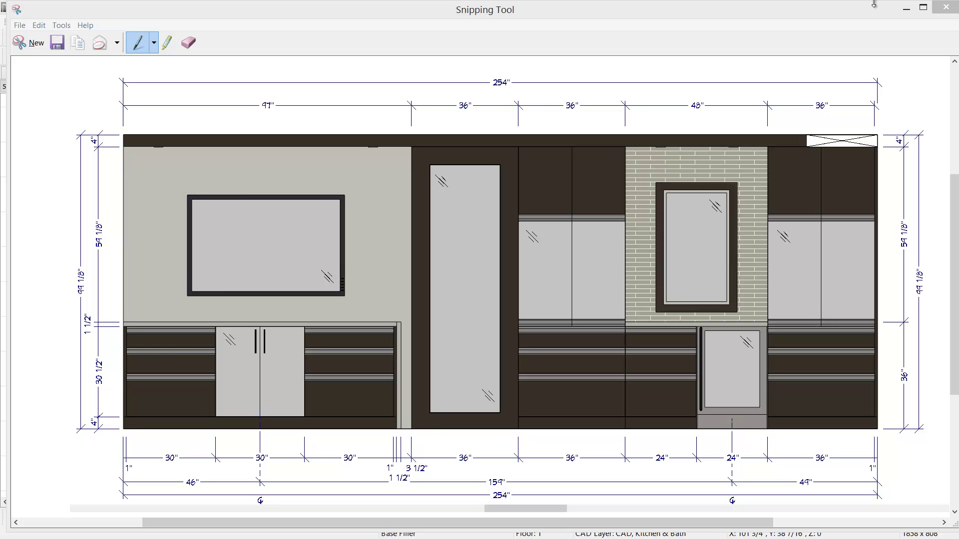
Step: Move the right-hand 24" base cabinet left beside the middle cabinets
left_click_drag(589, 11, 958, 70)
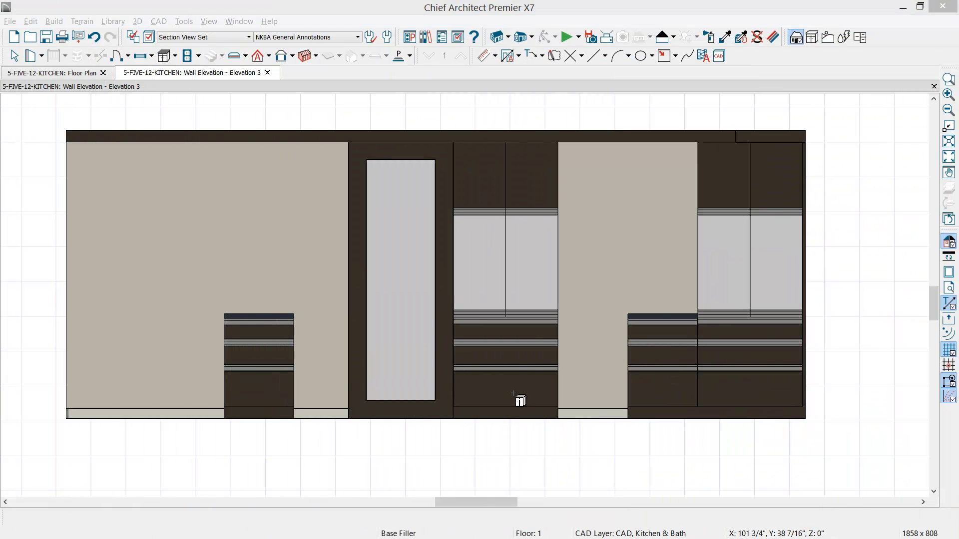
left_click(667, 360)
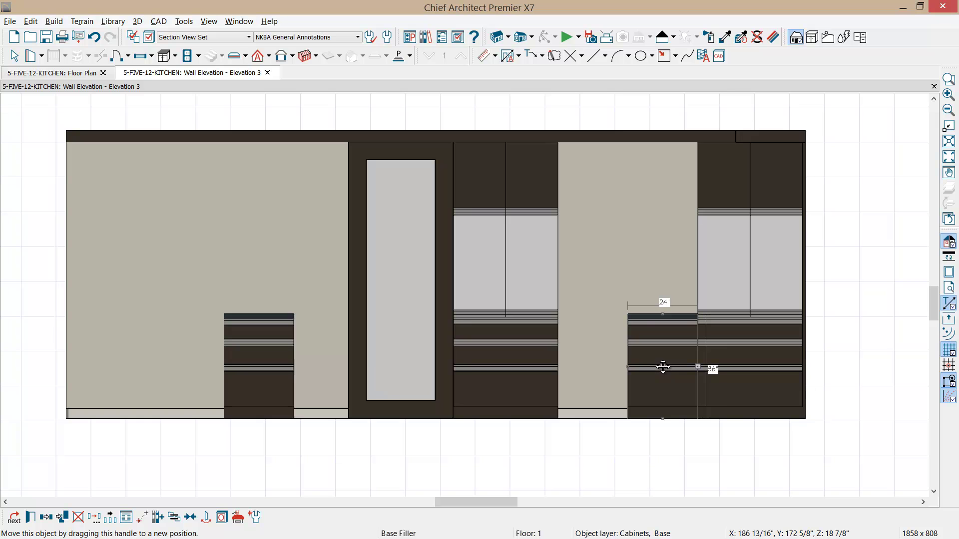
left_click_drag(663, 367, 593, 367)
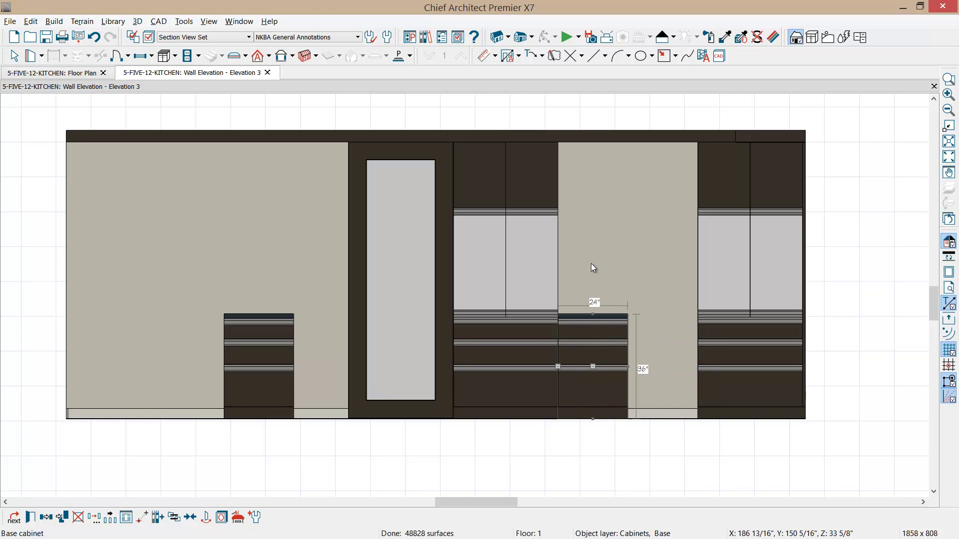
Step: Place a Wine Ref. appliance from the library into the empty gap
left_click(425, 37)
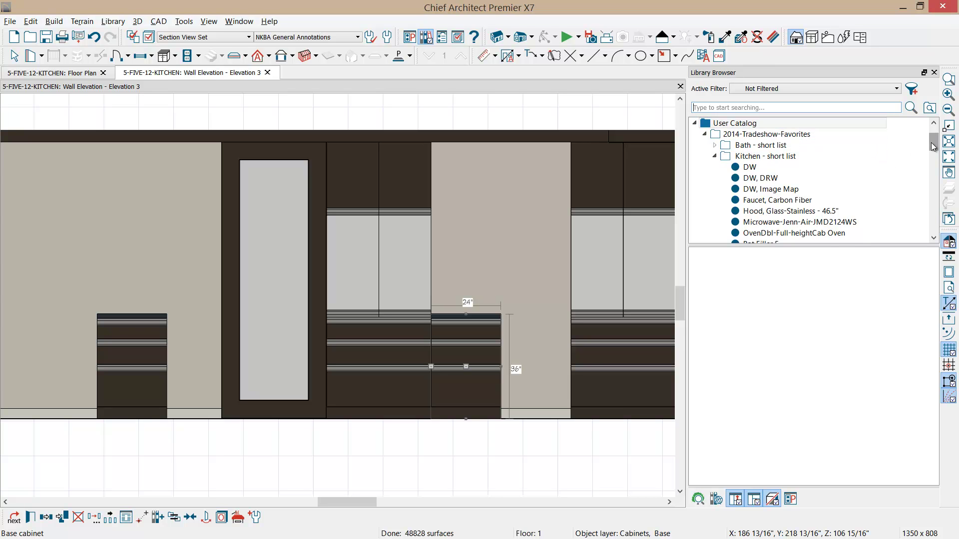
left_click_drag(934, 146, 934, 167)
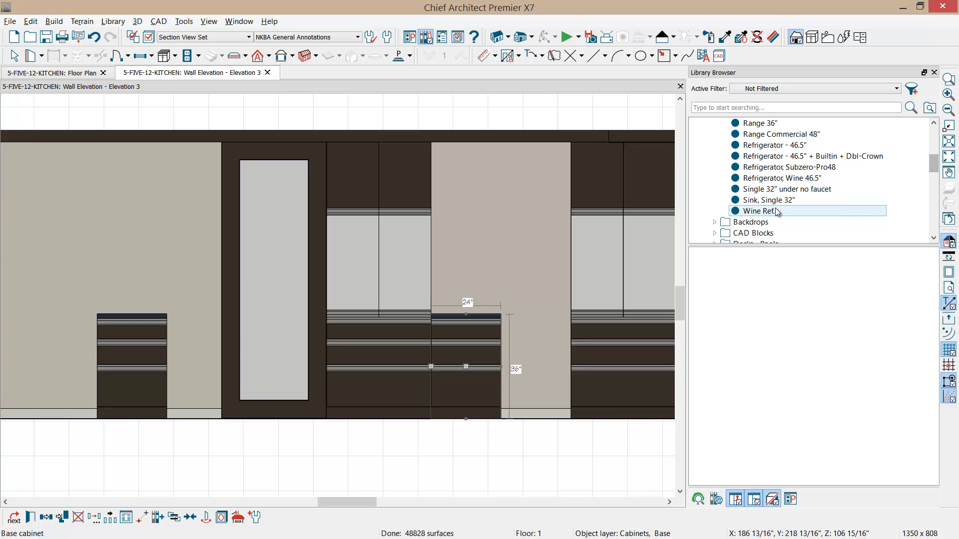
left_click(759, 211)
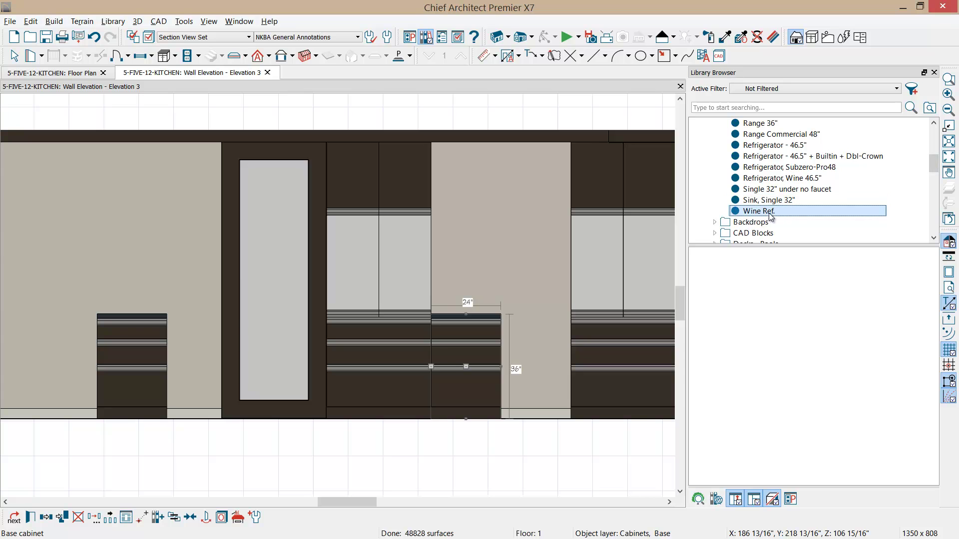
left_click(534, 373)
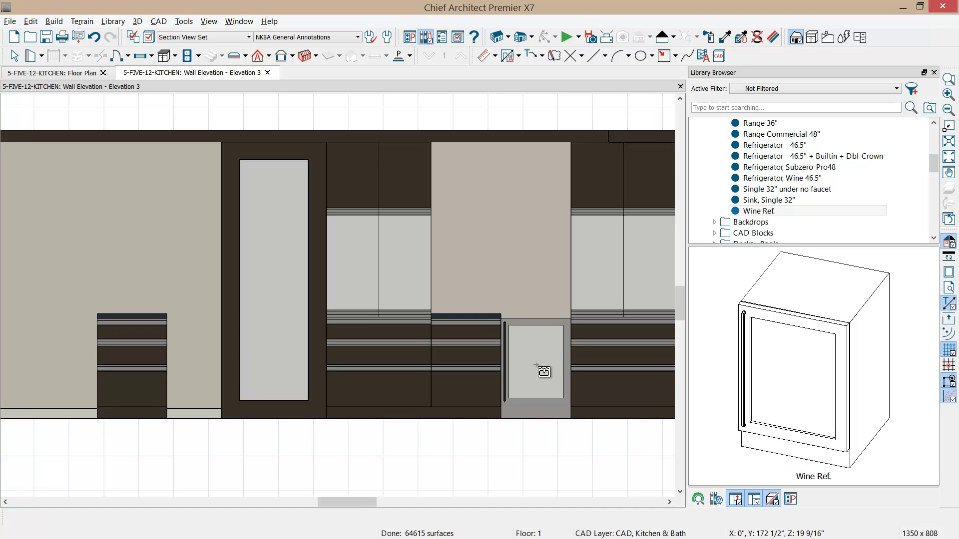
key("Escape")
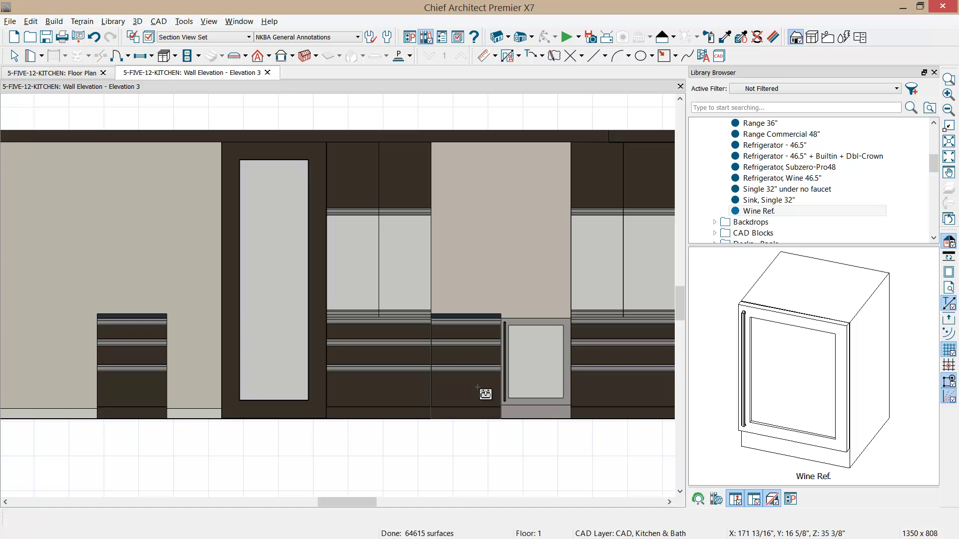
left_click(478, 391)
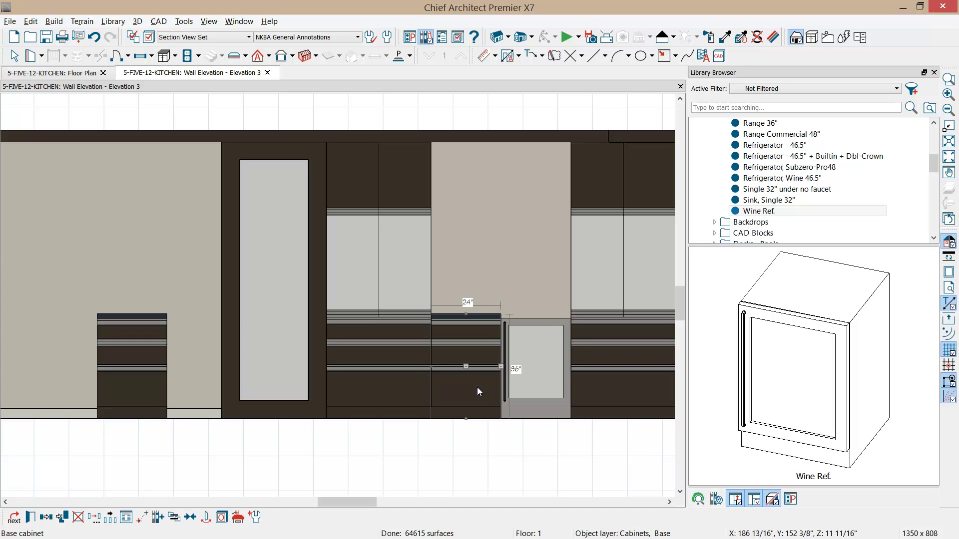
Step: Generate a custom countertop for the 3DB24 cabinet and stretch it 41 1/4" over the Wine Ref
left_click(237, 519)
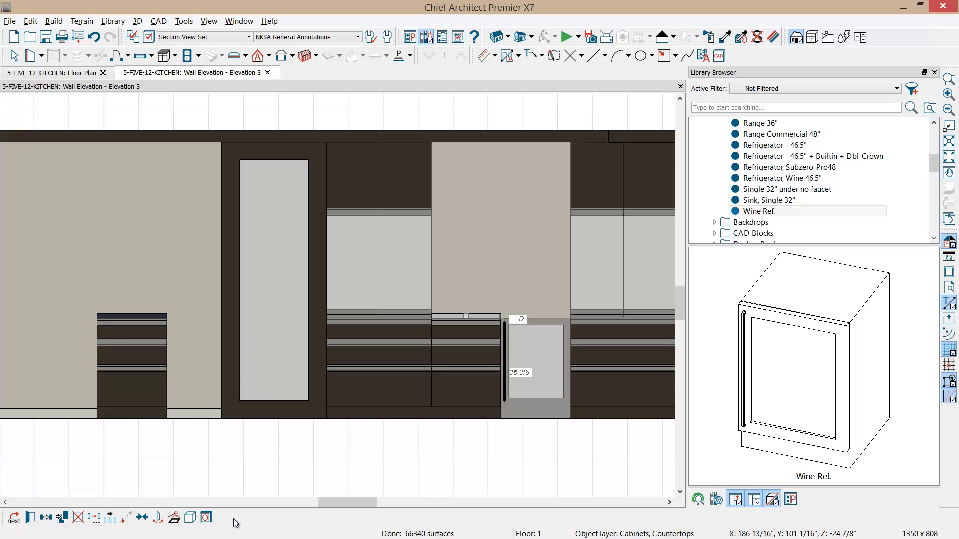
left_click(80, 73)
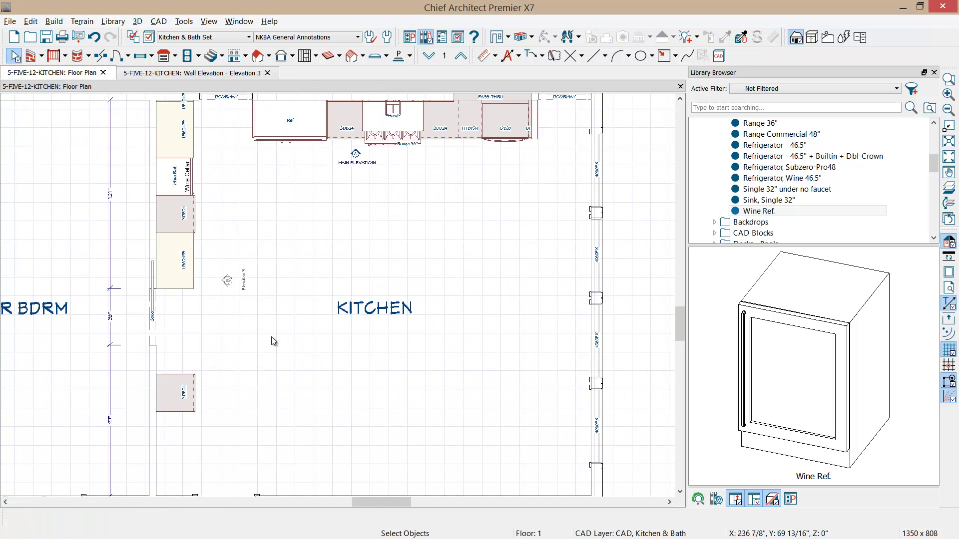
scroll(271, 269, "up", 2)
left_click(294, 301)
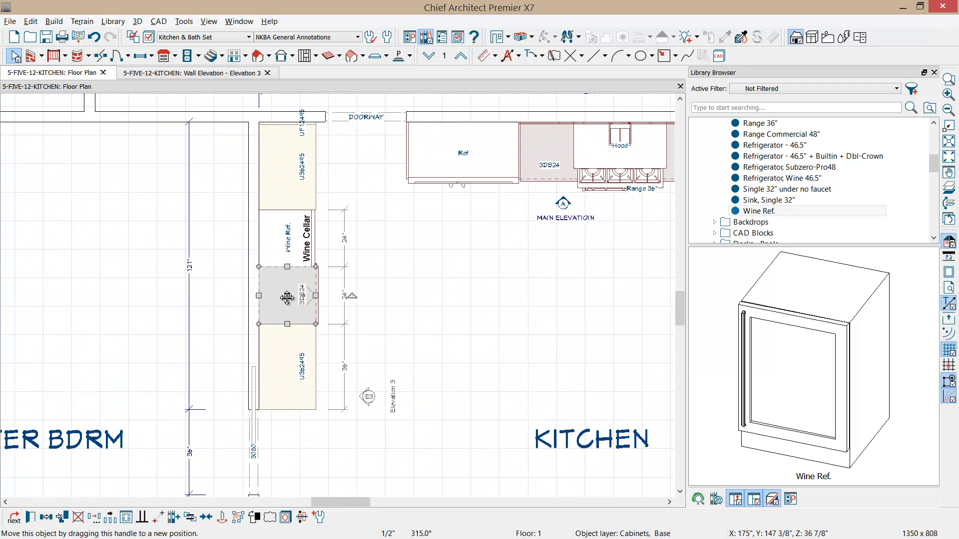
left_click(287, 298)
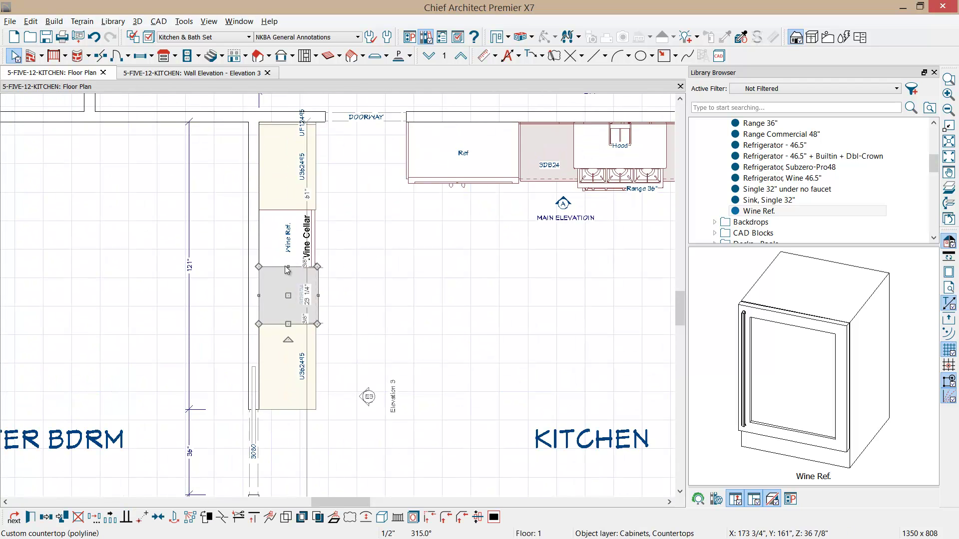
left_click_drag(288, 267, 287, 209)
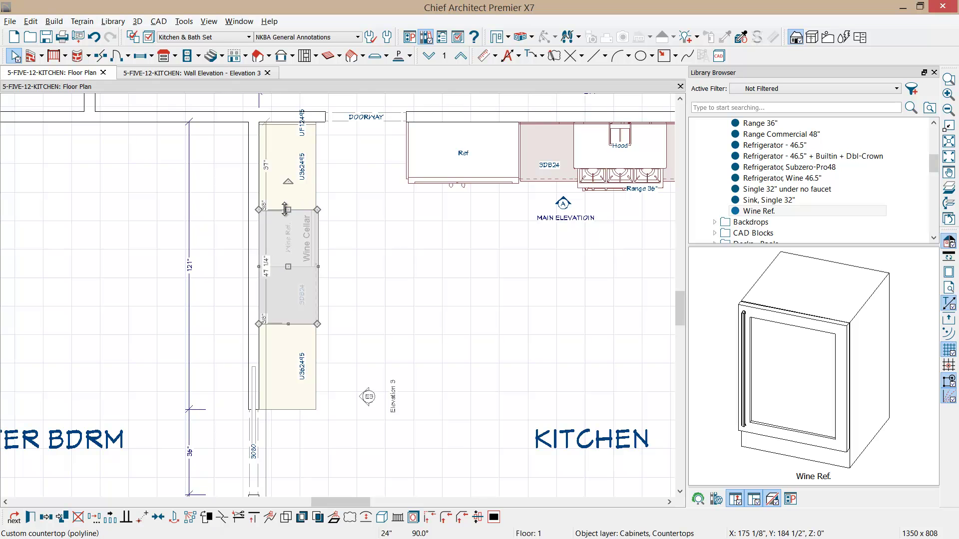
left_click(229, 75)
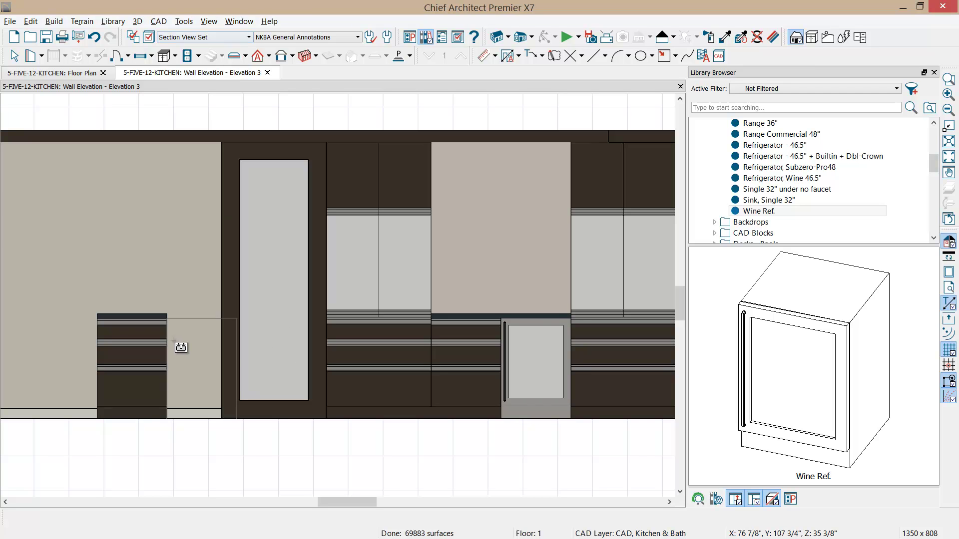
middle_click_drag(171, 343, 403, 315)
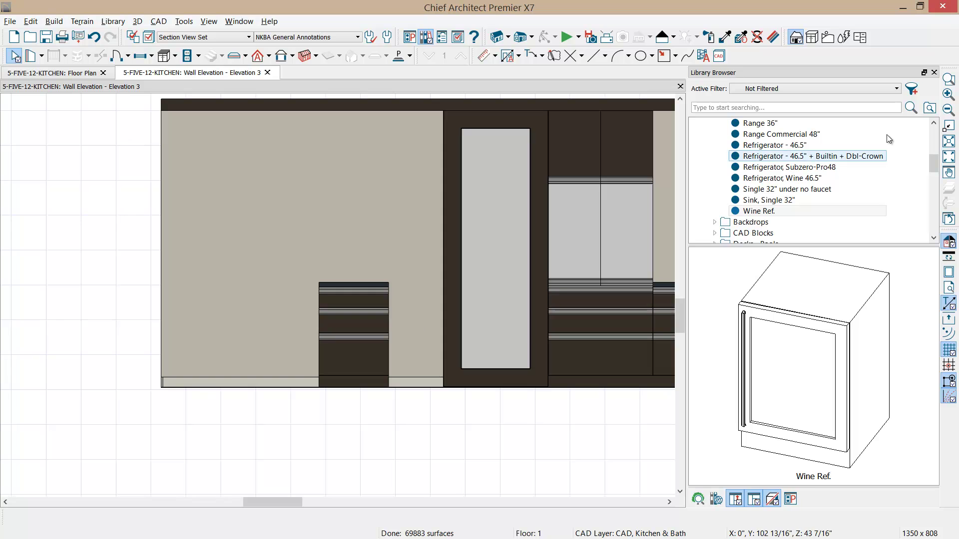
Step: Add a 1" base filler against the left end of the wall
left_click(934, 73)
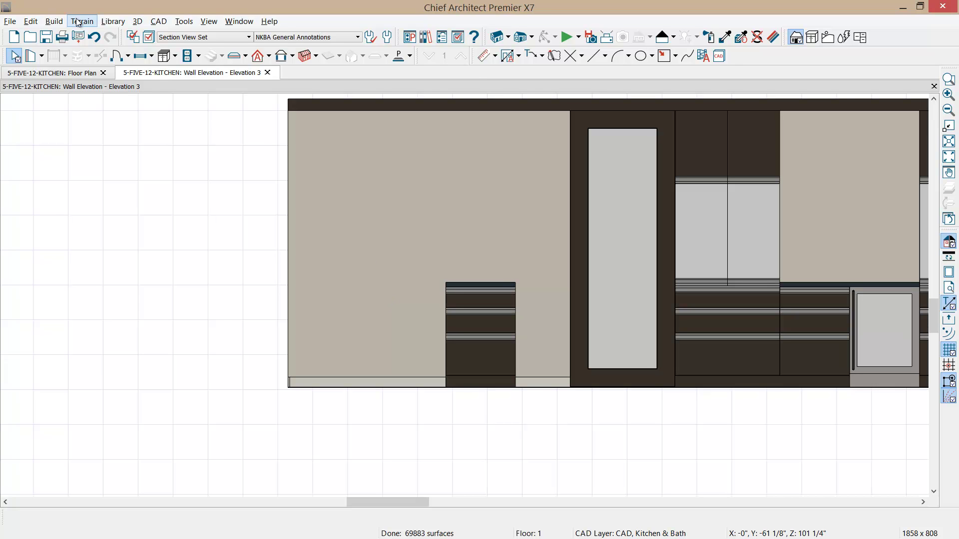
left_click(55, 21)
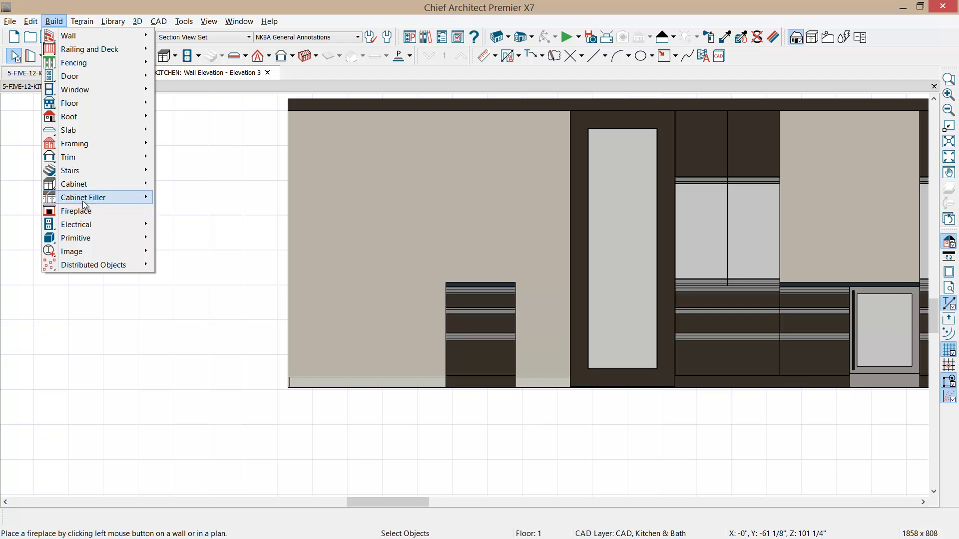
left_click(184, 201)
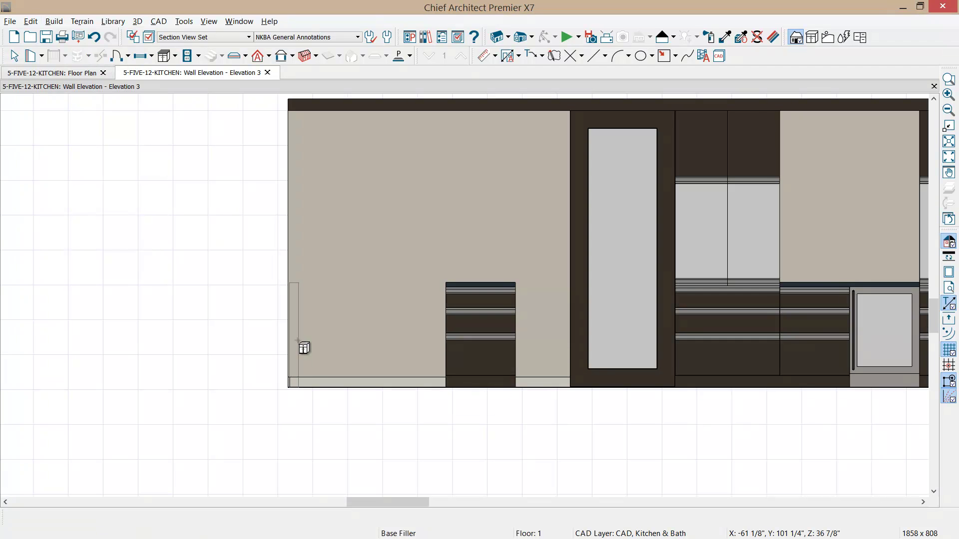
left_click(332, 344)
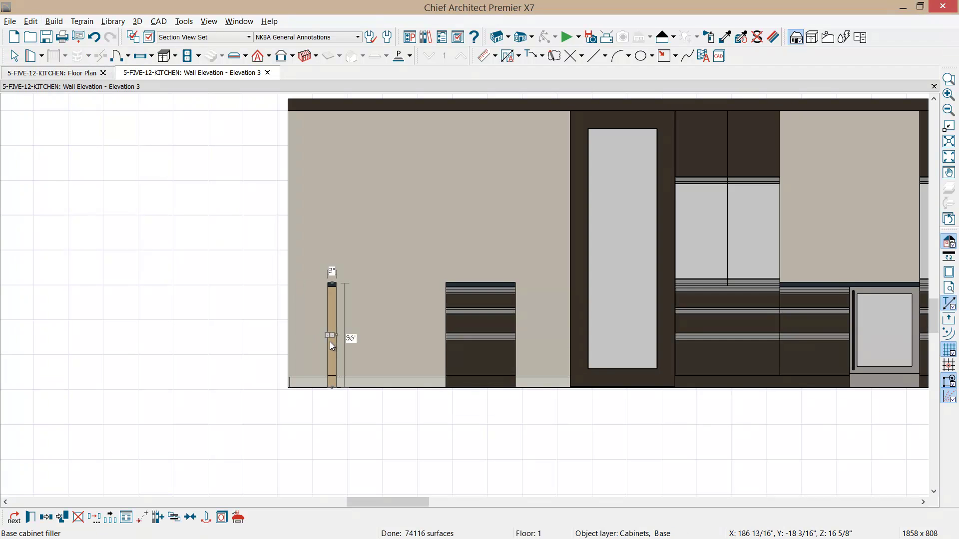
double_click(330, 343)
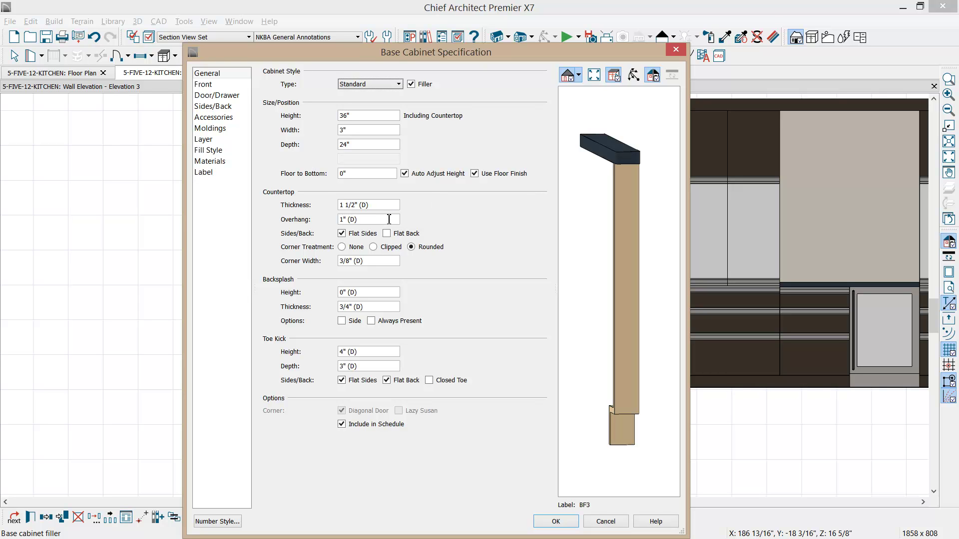
left_click(371, 134)
type("1")
key("Return")
left_click_drag(330, 337, 283, 336)
Step: Widen the base cabinets to 30" and line them from the filler to the tall cabinet
left_click_drag(476, 345, 301, 332)
left_click_drag(369, 334, 378, 334)
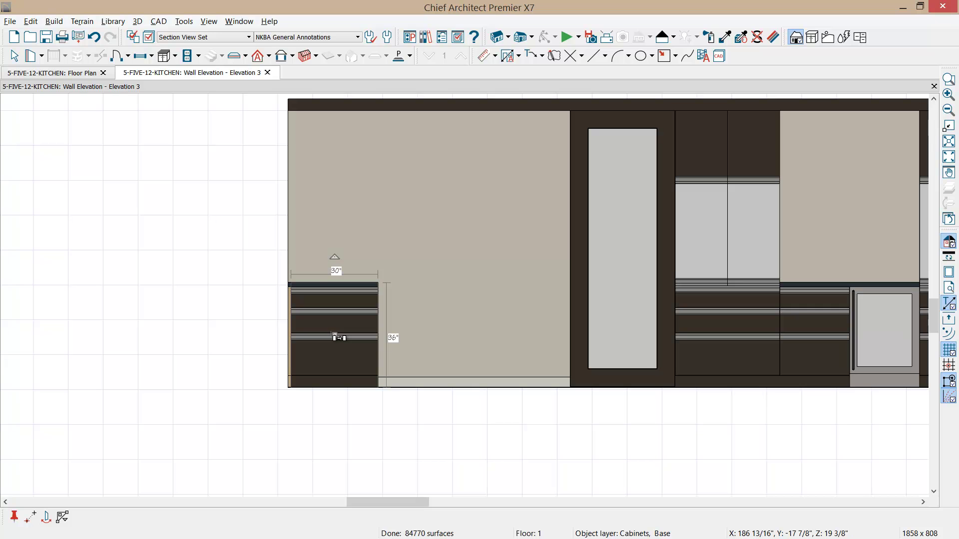
left_click_drag(333, 335, 427, 331)
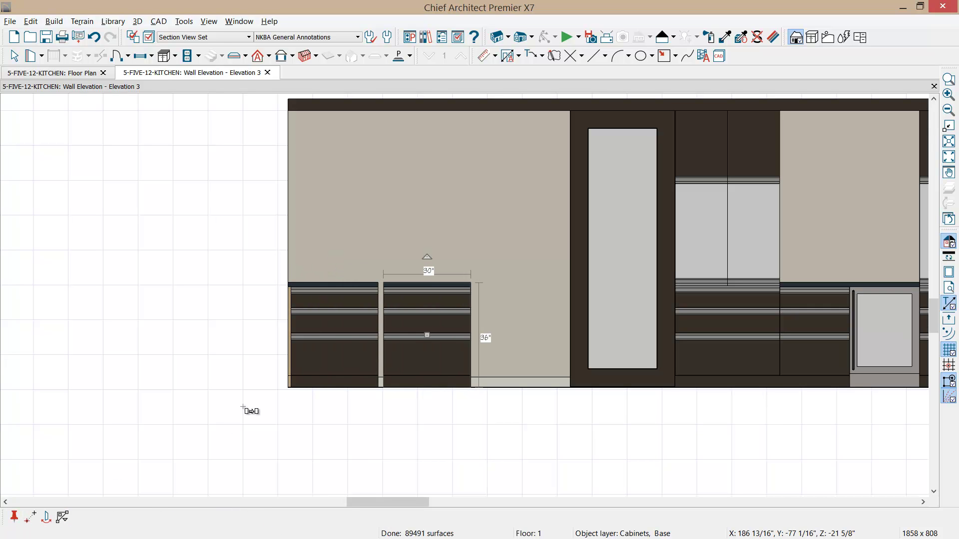
left_click_drag(426, 334, 521, 332)
left_click(424, 331)
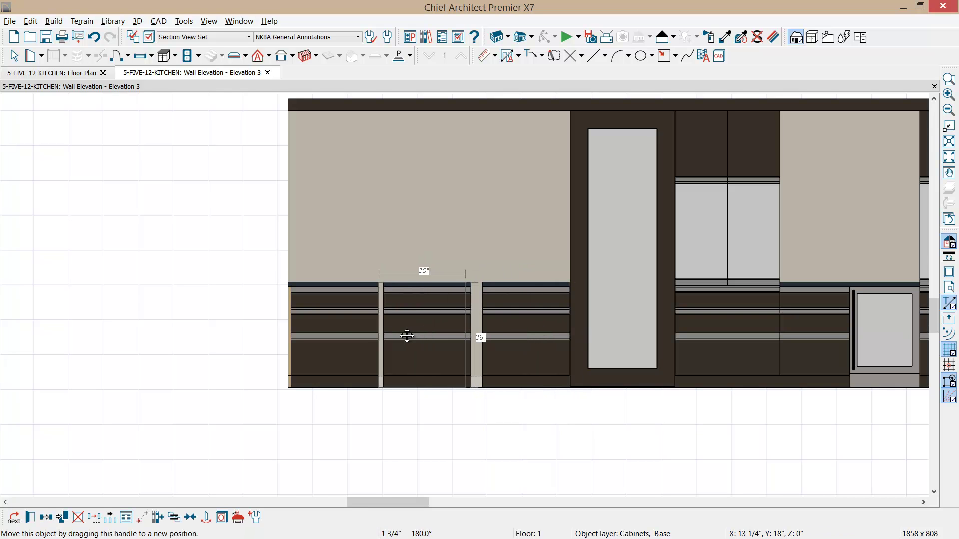
Step: Delete the upper drawers of the middle cabinet and make its front an Auto Right Door
double_click(412, 332)
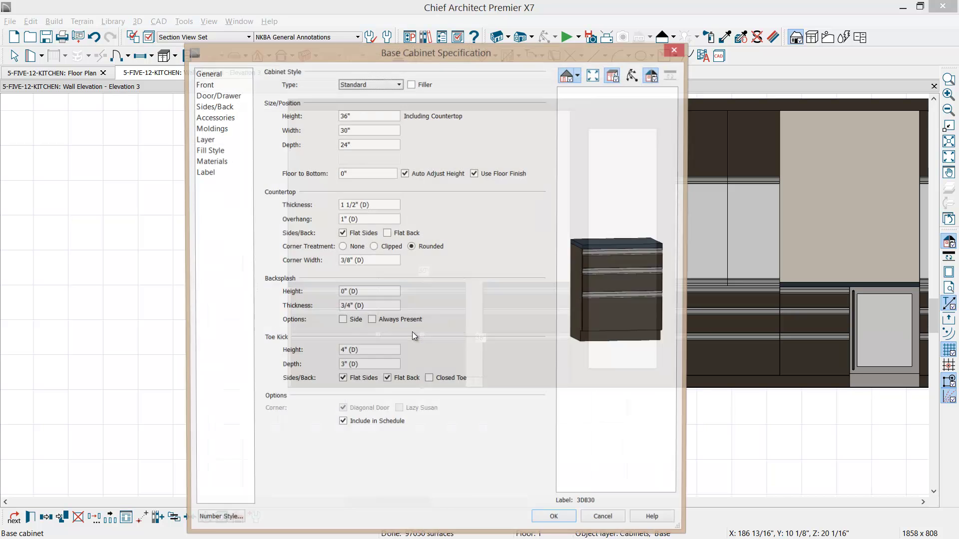
left_click(620, 265)
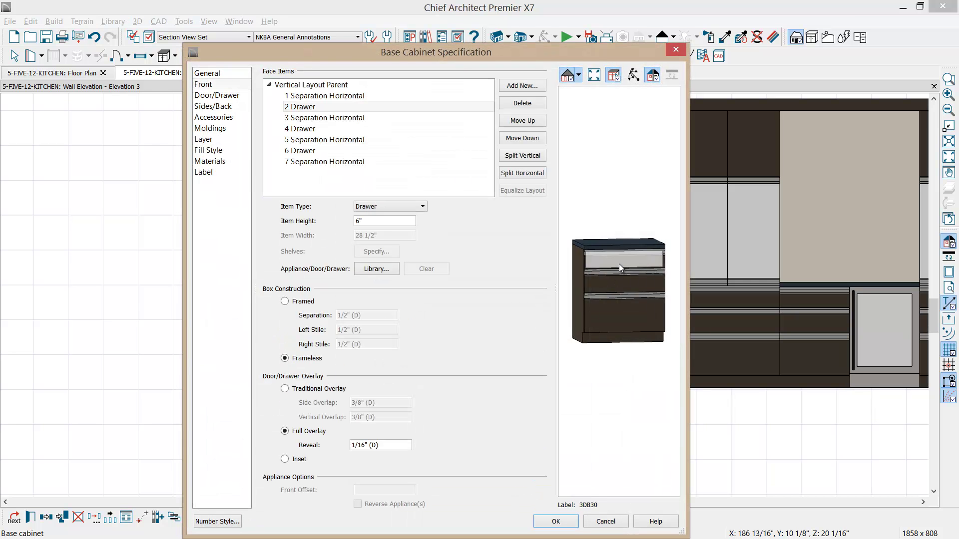
left_click(520, 104)
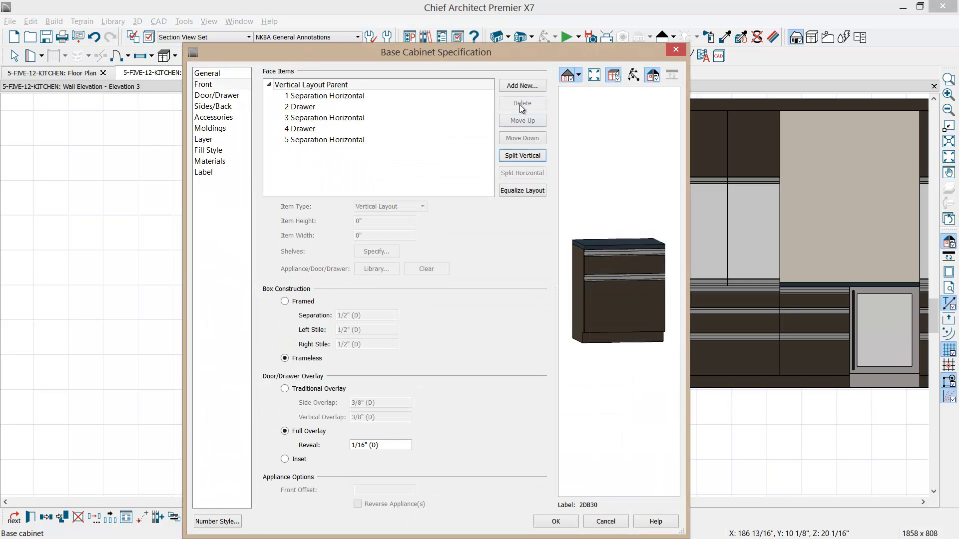
left_click(602, 253)
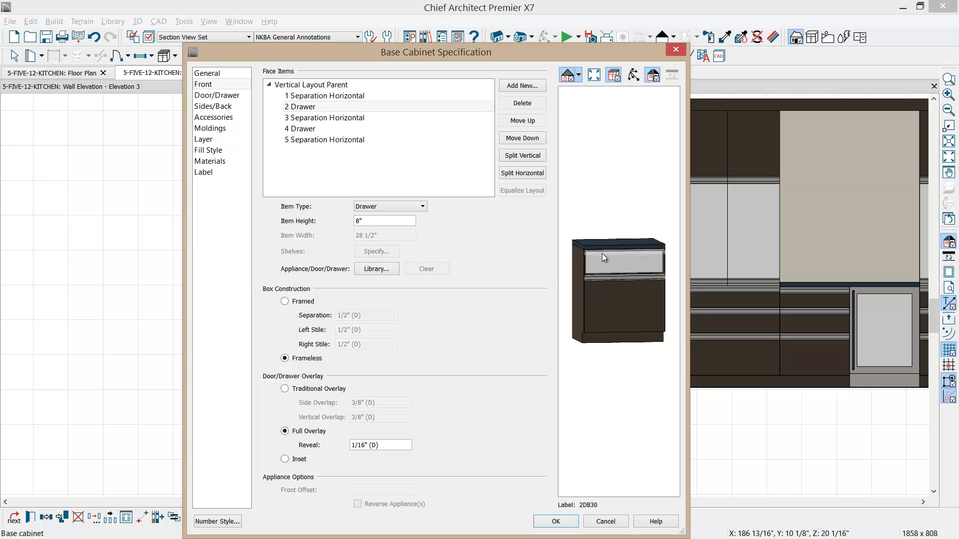
left_click(522, 103)
left_click(607, 279)
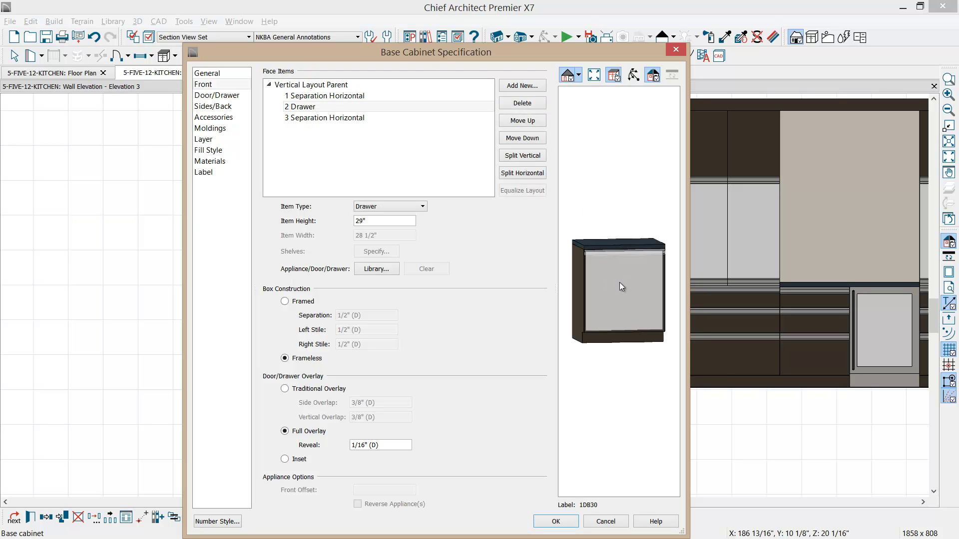
left_click(373, 207)
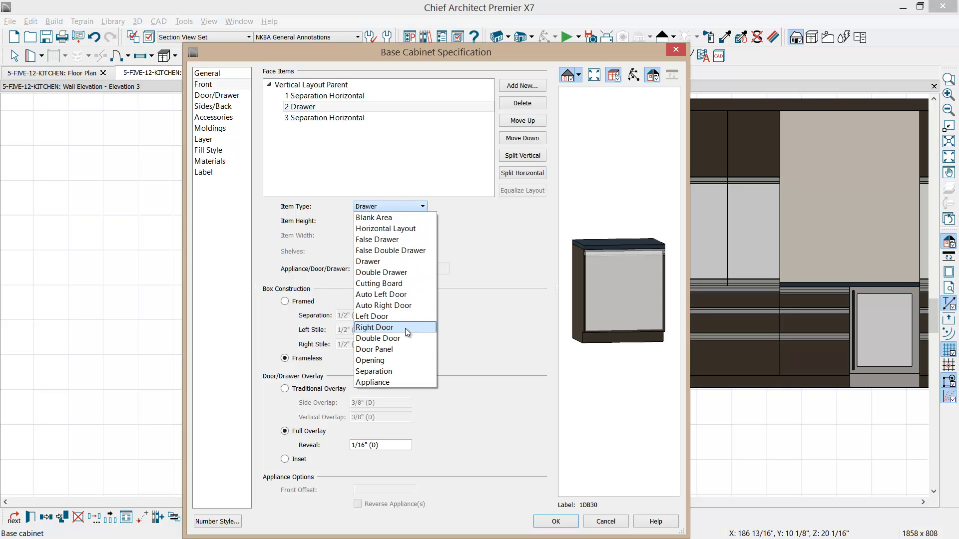
left_click(403, 304)
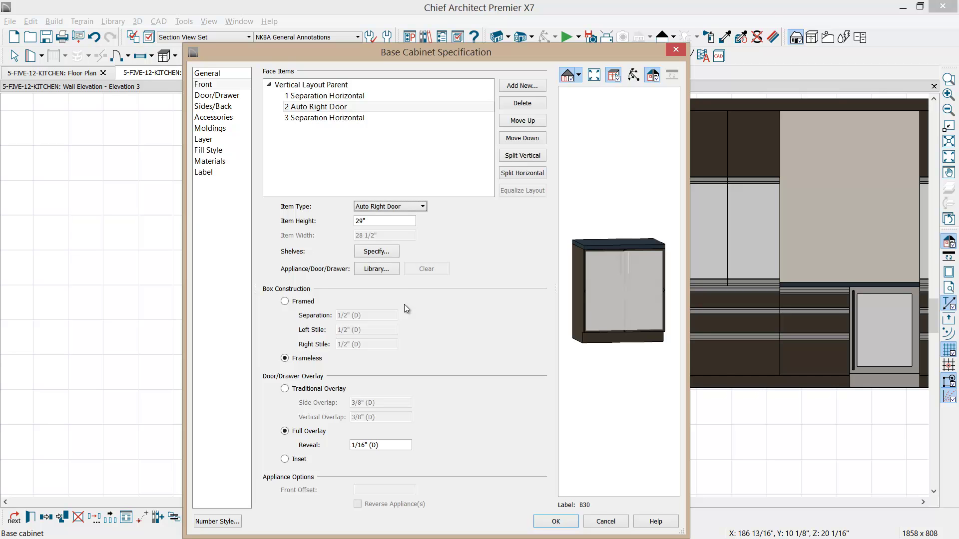
Step: Enable glass doors and set the shelves material to Glass Standard
left_click(223, 96)
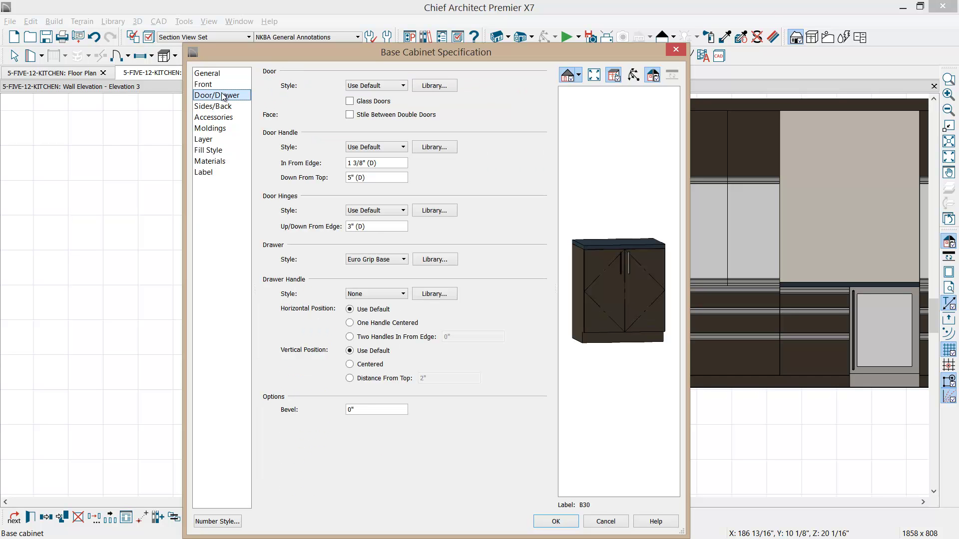
left_click(366, 103)
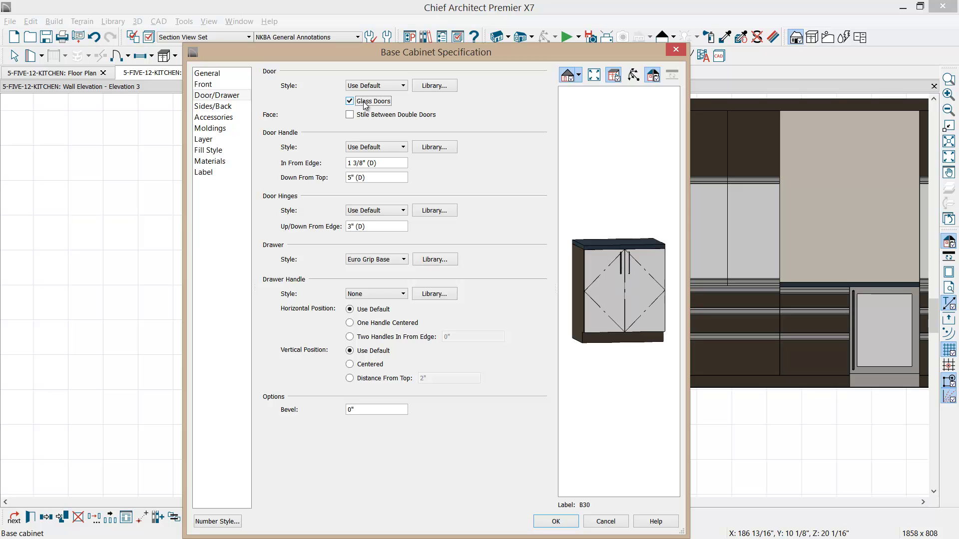
left_click(225, 161)
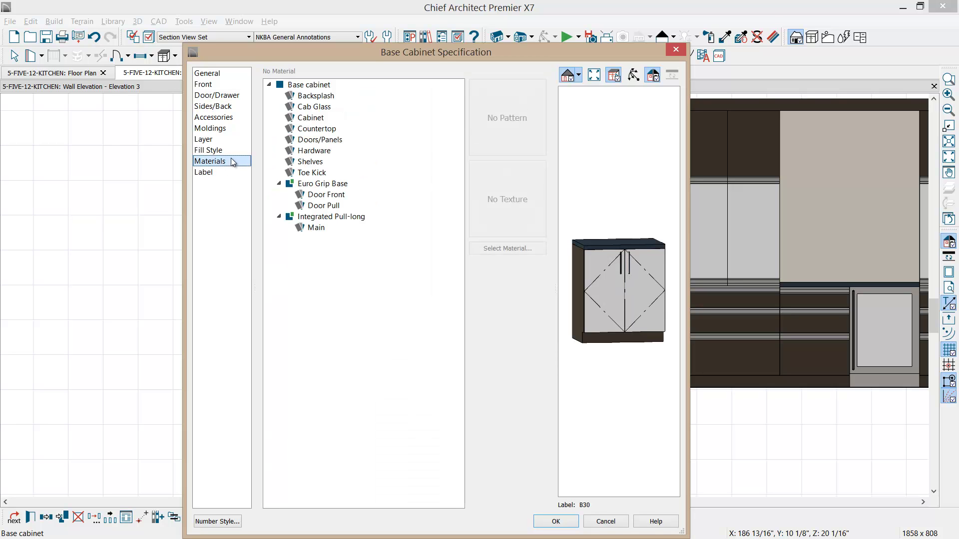
left_click(306, 162)
left_click(525, 250)
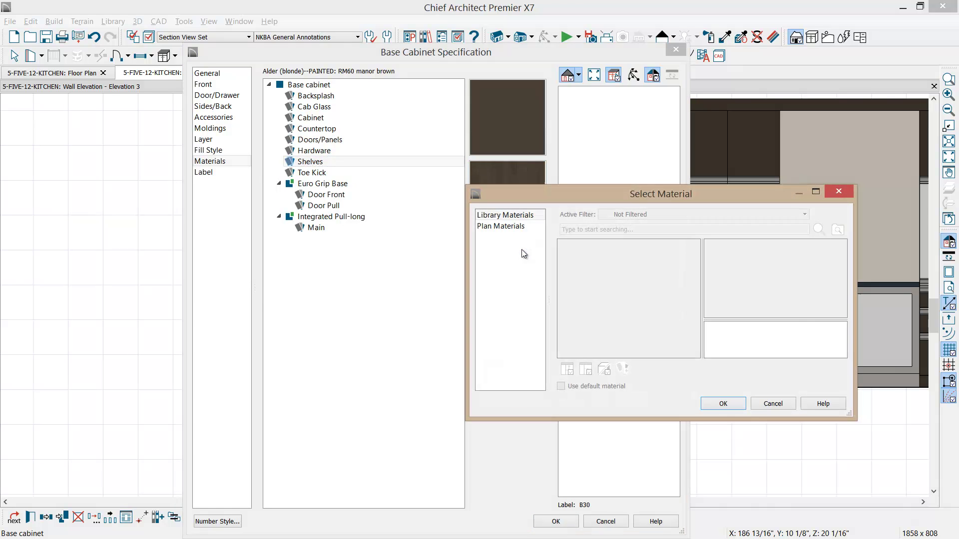
left_click(511, 226)
left_click(578, 299)
key("g")
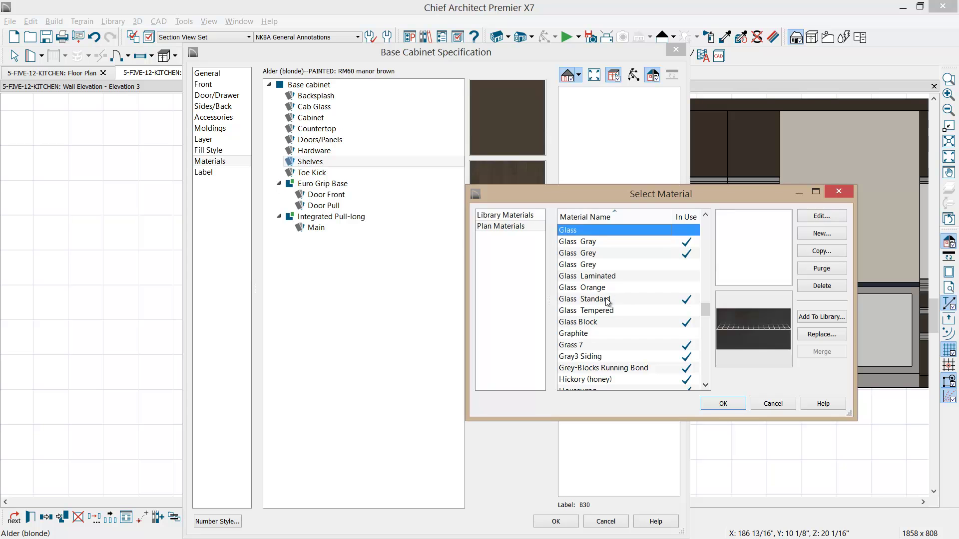
left_click(608, 301)
left_click(723, 403)
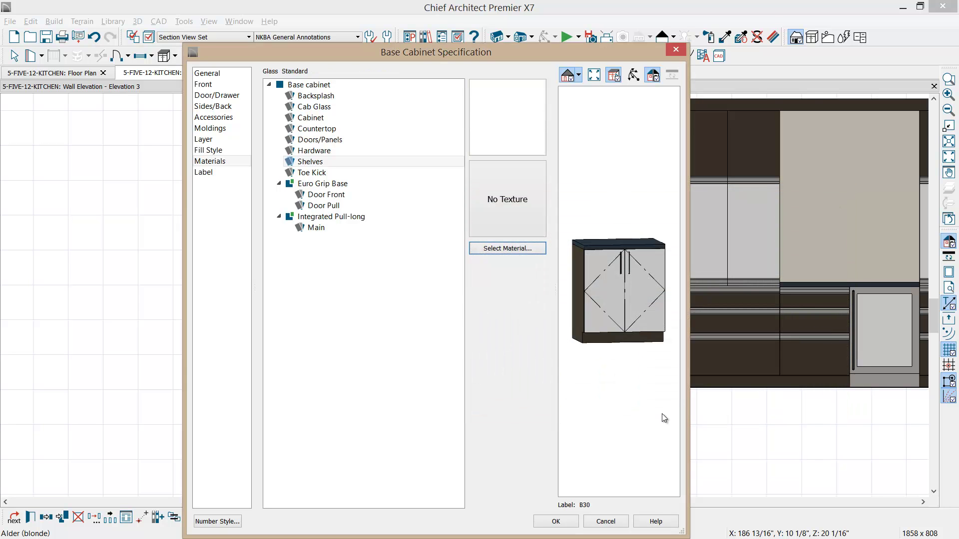
Step: Move the drawer base cabinet left against the glass-door cabinet
left_click(554, 522)
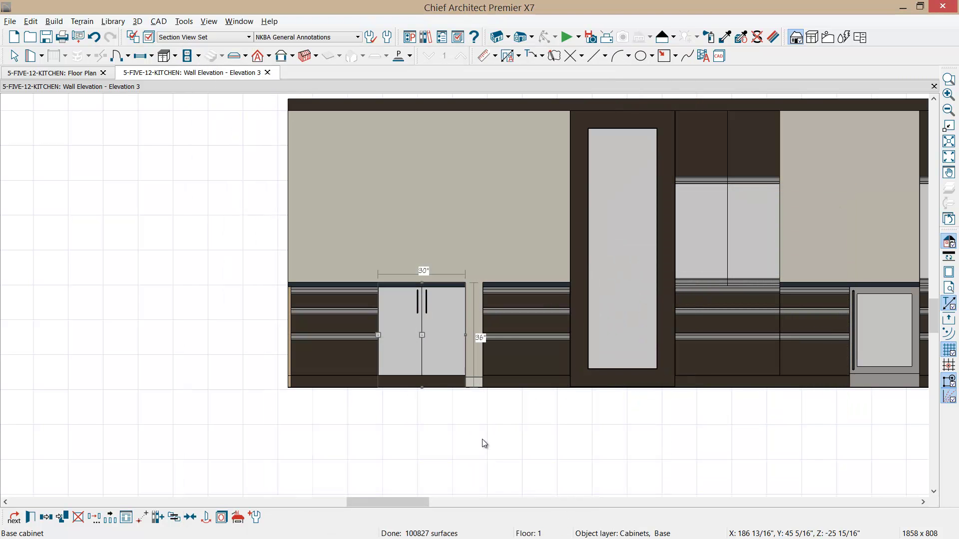
left_click(507, 339)
left_click(526, 338)
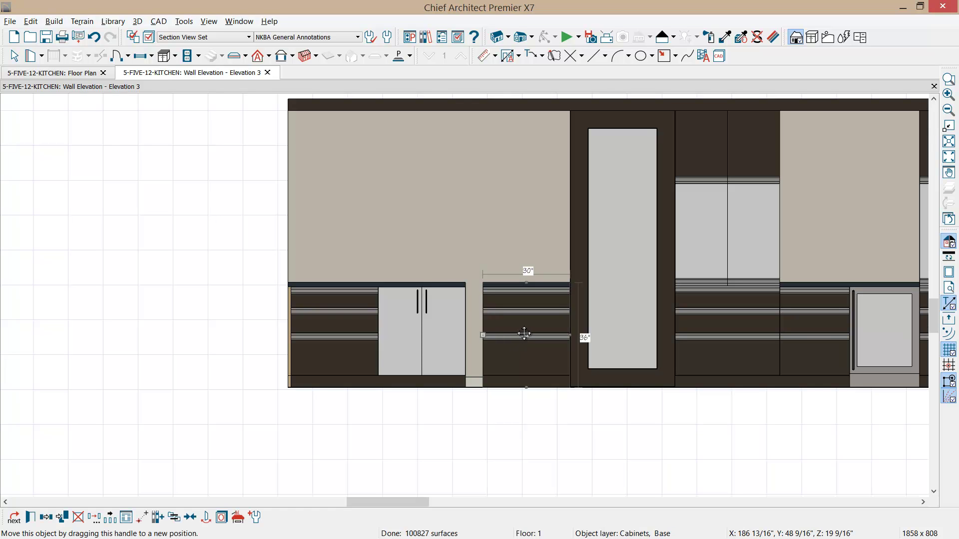
left_click_drag(526, 339, 487, 339)
Step: Paint the left 1" filler with the manor brown cabinet material
left_click(727, 37)
scroll(338, 317, "up", 2)
left_click(292, 335)
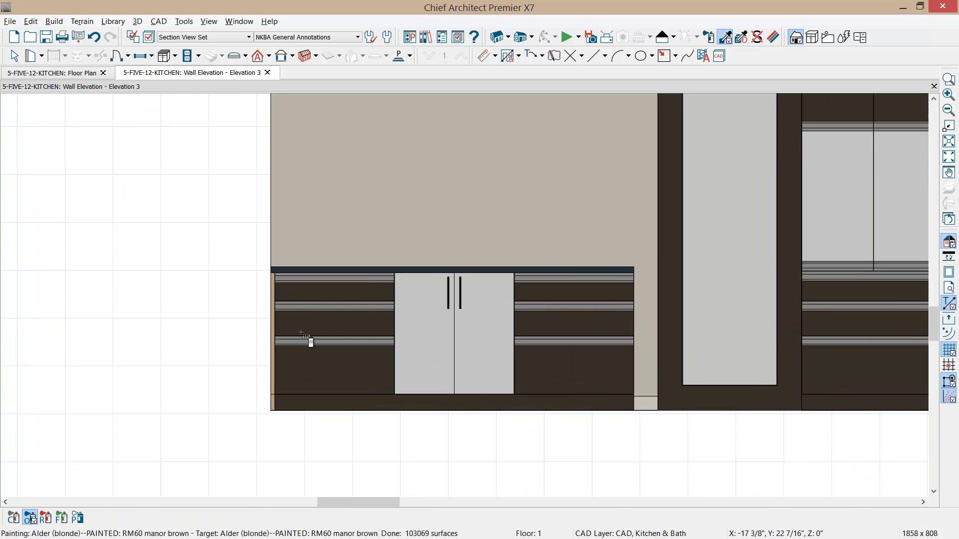
left_click(274, 332)
key("Escape")
left_click(272, 327)
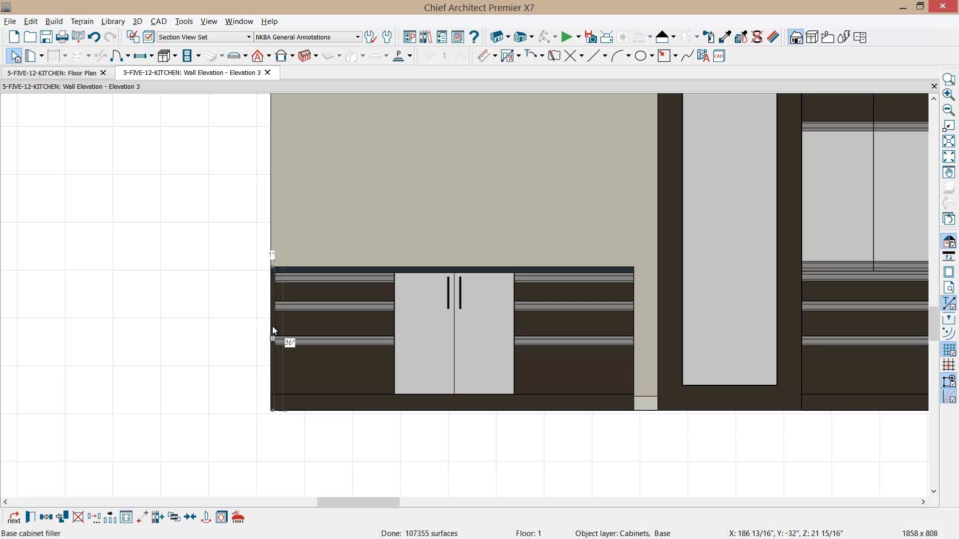
left_click(46, 518)
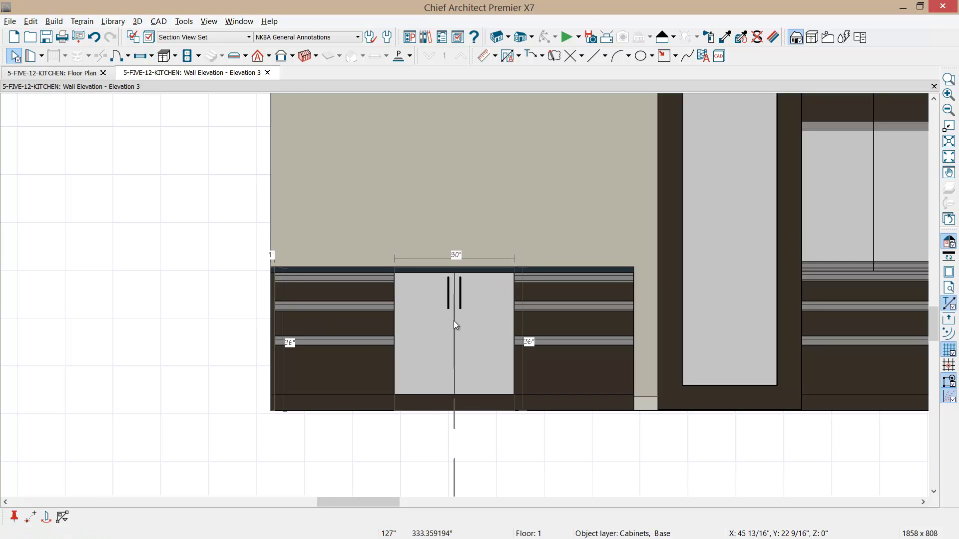
key("Escape")
key("Escape")
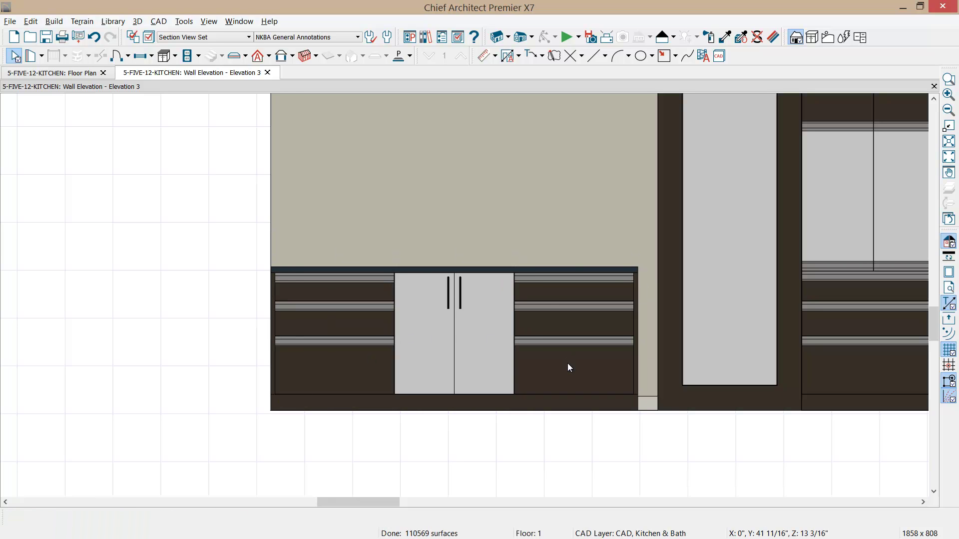
middle_click_drag(567, 364, 432, 404)
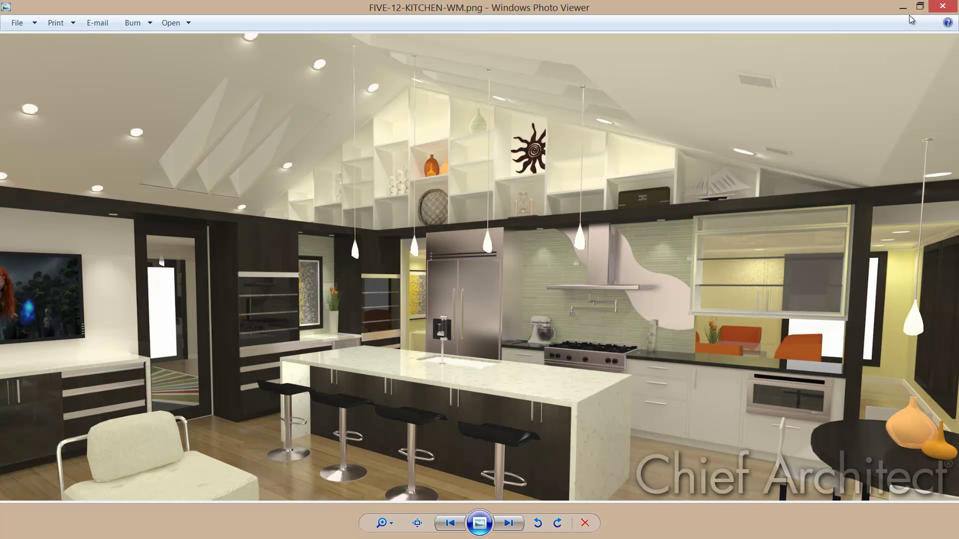
left_click(931, 8)
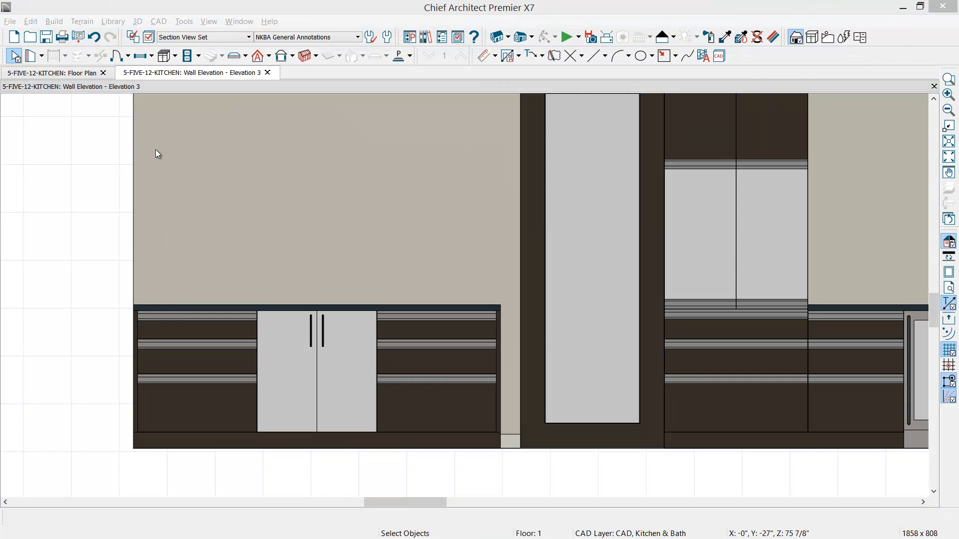
Step: Draw a custom countertop strip along the back of the 3DB30 cabinet in the floor plan
left_click(78, 71)
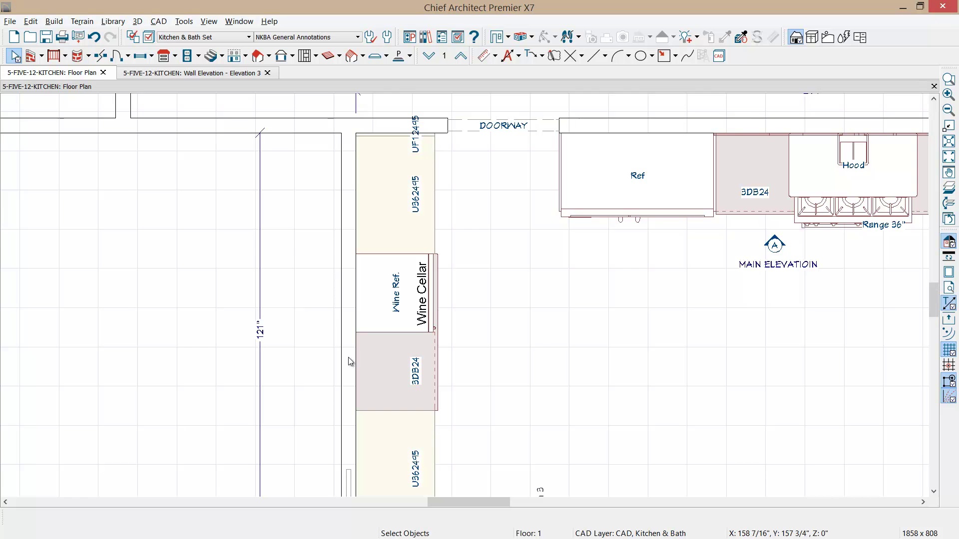
middle_click_drag(491, 401, 475, 145)
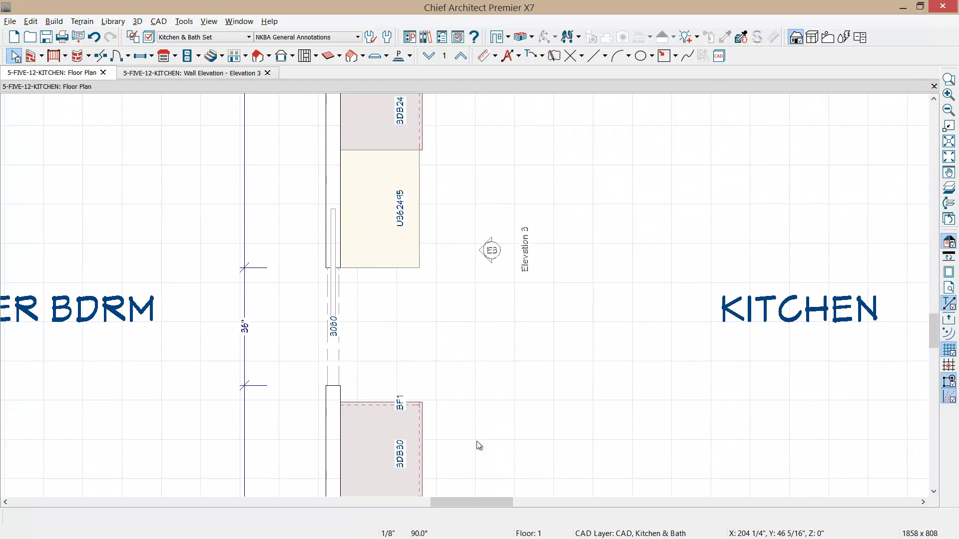
middle_click_drag(478, 428, 490, 353)
scroll(478, 349, "up", 2)
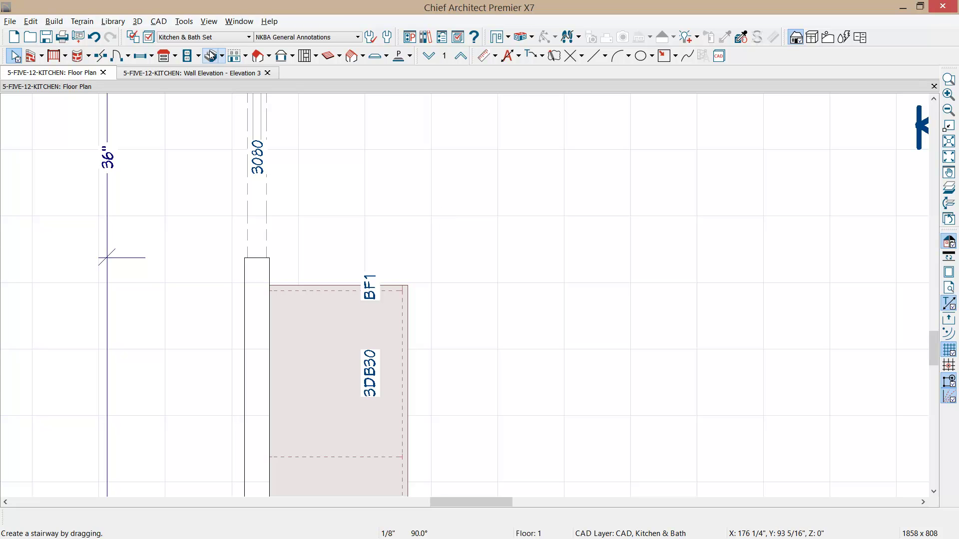
left_click(176, 56)
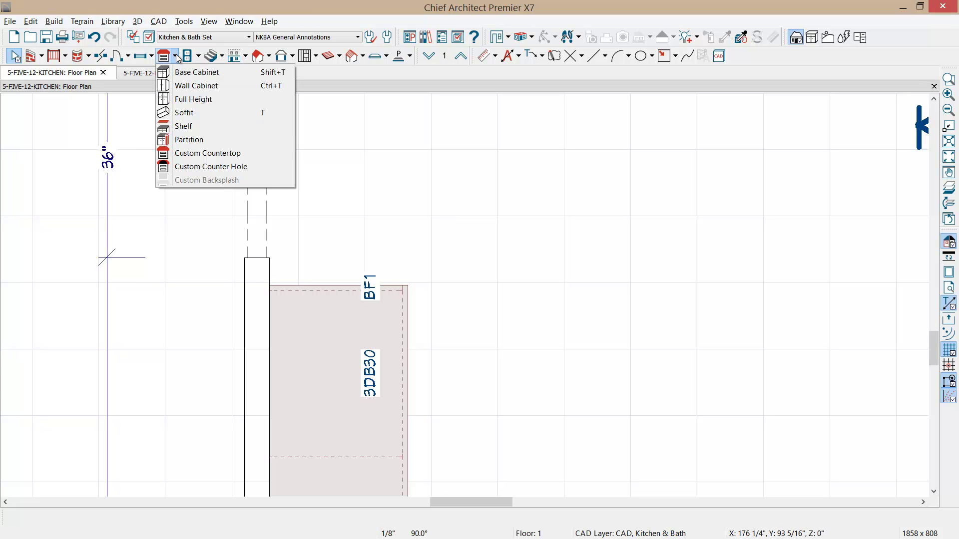
left_click(195, 154)
mouse_move(269, 285)
left_mouse_down()
mouse_move(281, 263)
mouse_move(428, 227)
mouse_move(398, 259)
mouse_move(407, 274)
left_mouse_up()
Step: Set the countertop strip's depth to 1.5"
scroll(408, 278, "up", 1)
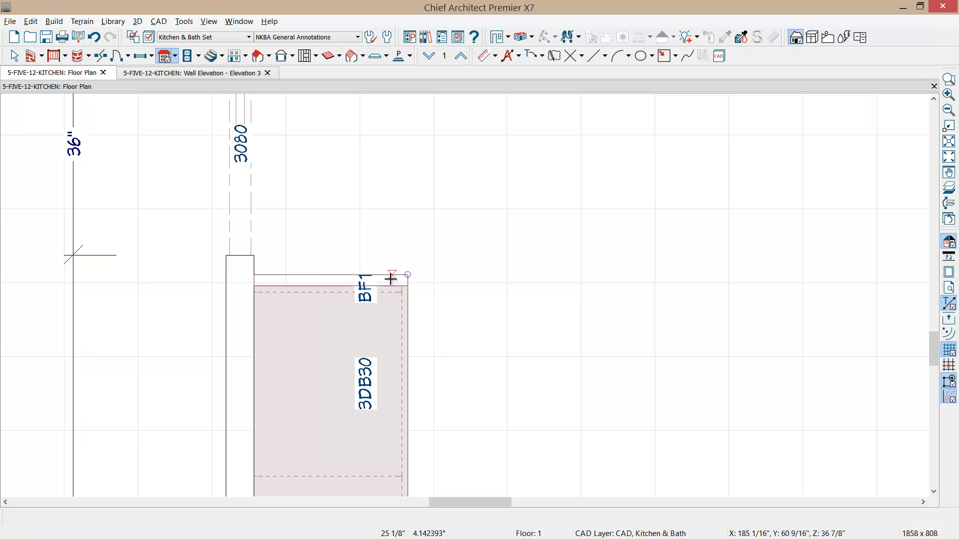
left_click(327, 278)
scroll(328, 278, "up", 1)
scroll(328, 283, "up", 1)
left_click(225, 284)
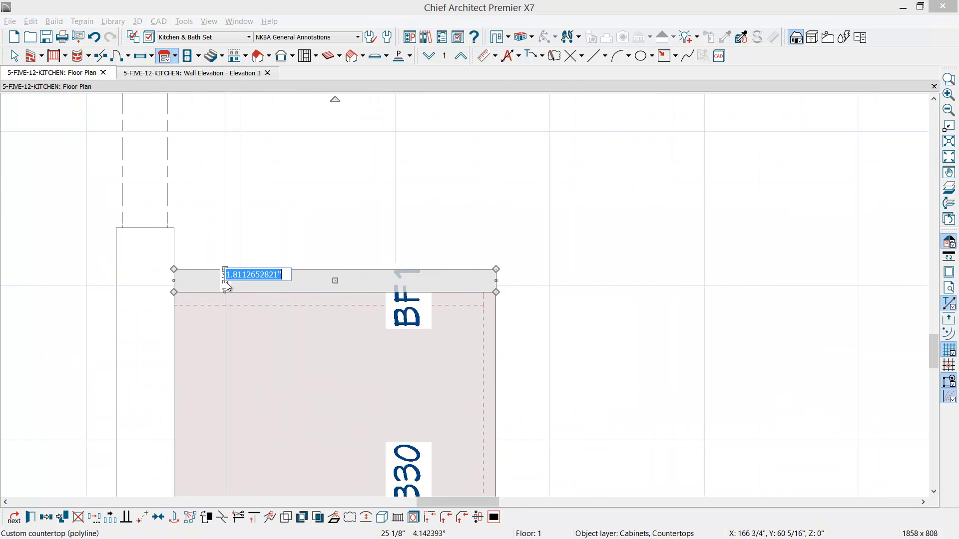
left_click_drag(232, 275, 312, 271)
type("5")
key("Return")
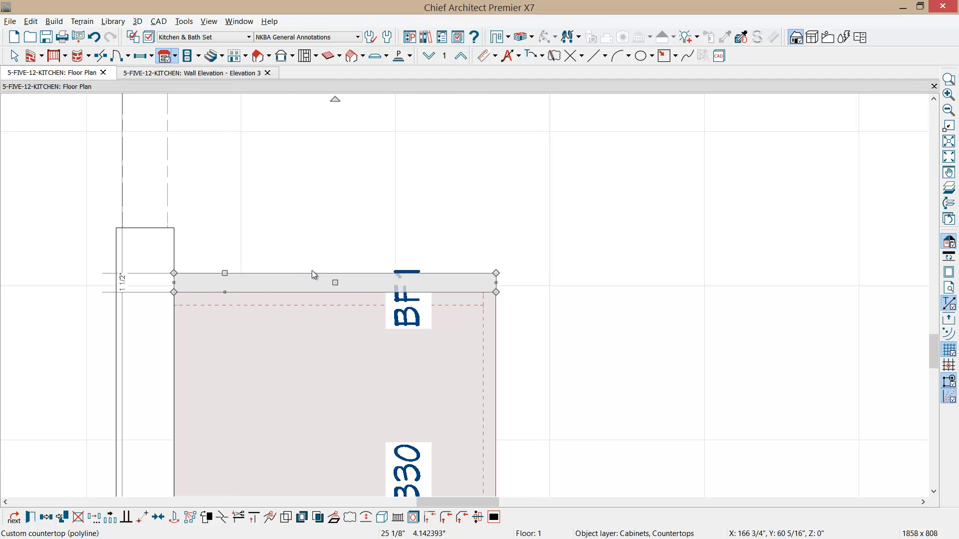
scroll(312, 270, "up", 1)
Step: Stop the countertop strip inheriting height and thickness from the cabinet, giving it a thickness of 36
double_click(311, 271)
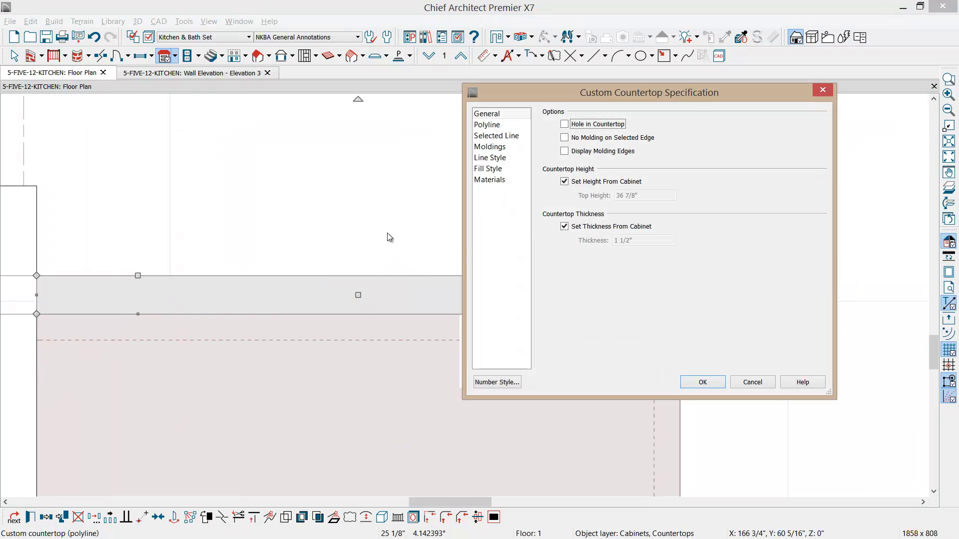
left_click(565, 182)
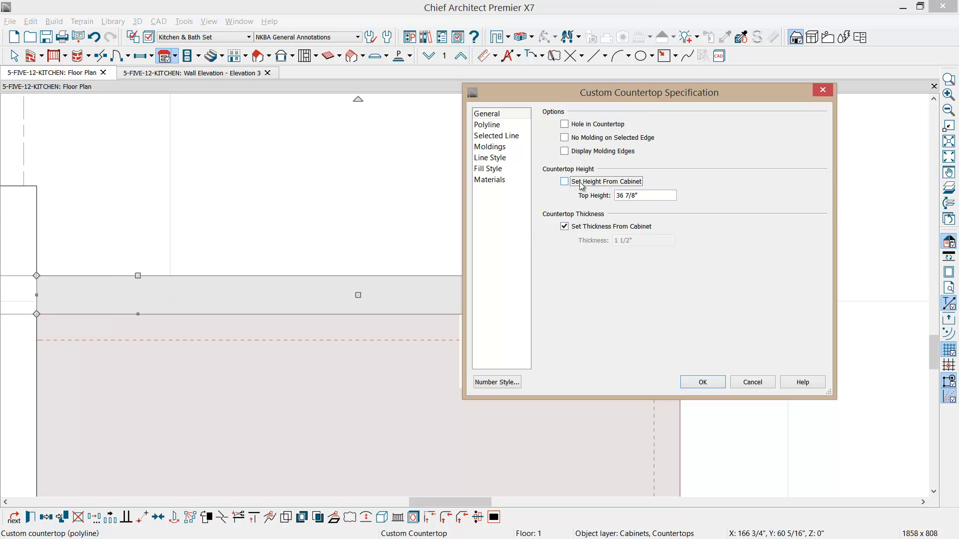
left_click(566, 228)
left_click_drag(648, 241, 587, 254)
type("36")
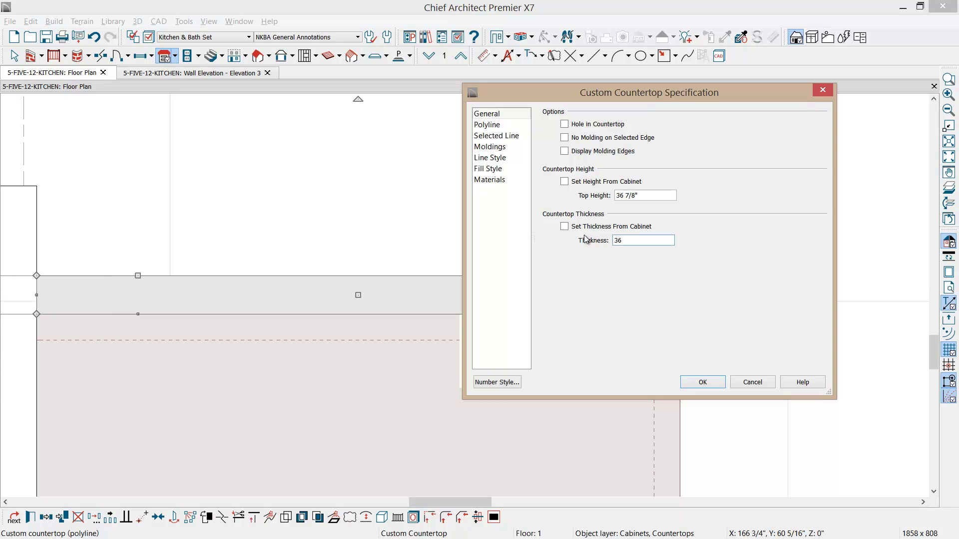
left_click(702, 382)
Step: Show the Elevation 3 wall view zoomed out to the full cabinet wall with the new countertop strip
scroll(696, 378, "down", 3)
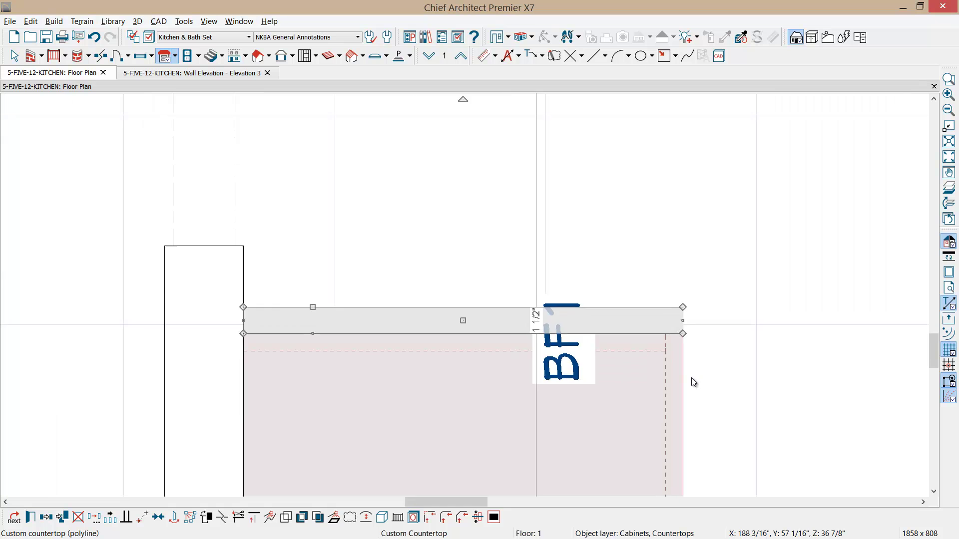
scroll(694, 383, "down", 2)
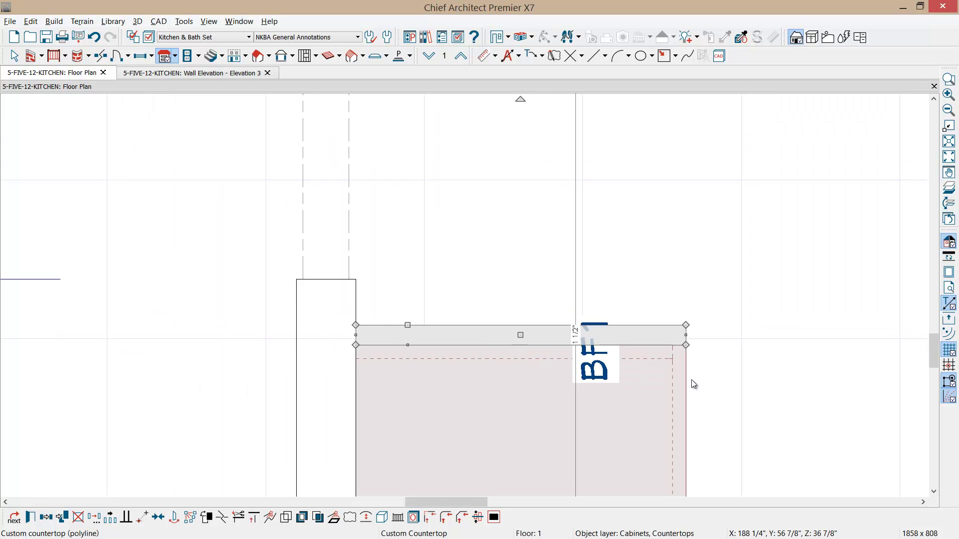
left_click(241, 74)
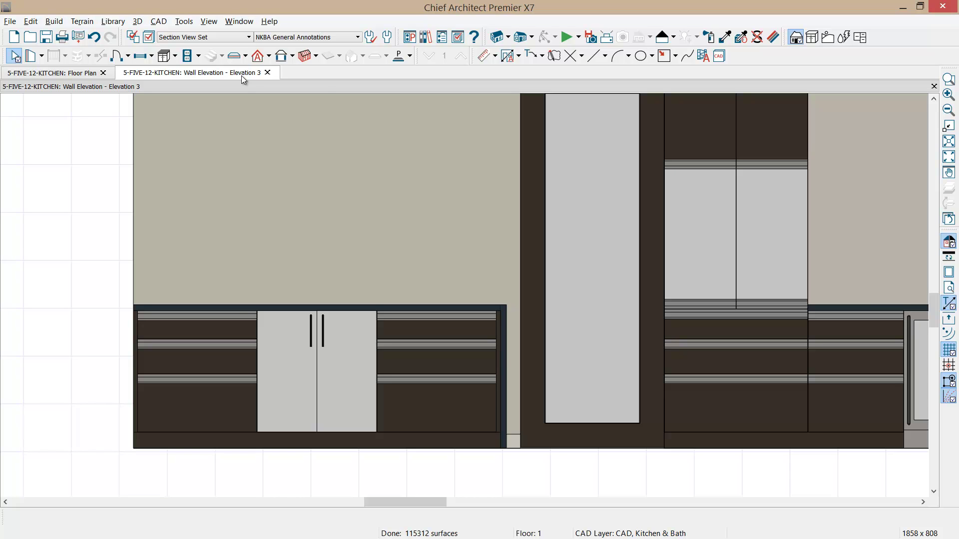
middle_click_drag(424, 296, 312, 289)
scroll(314, 288, "down", 1)
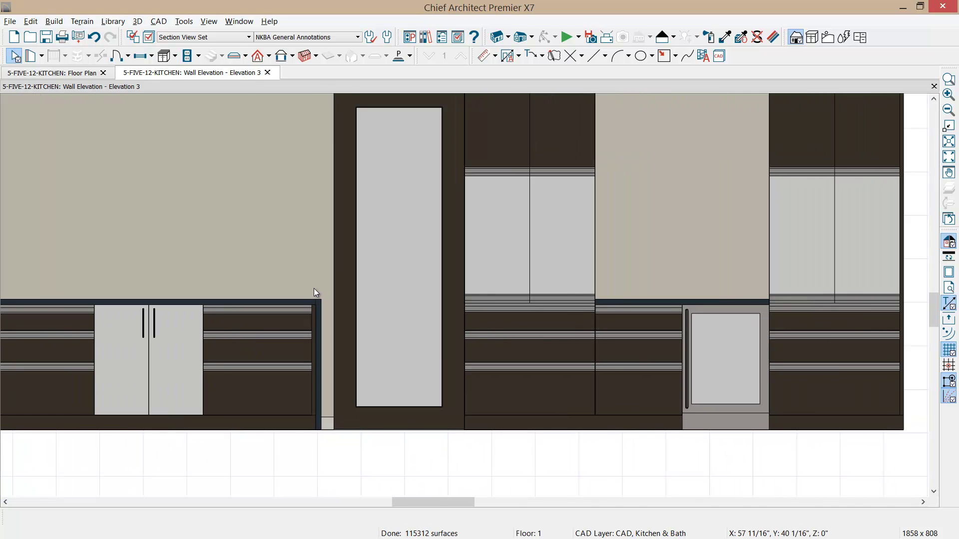
scroll(315, 292, "down", 1)
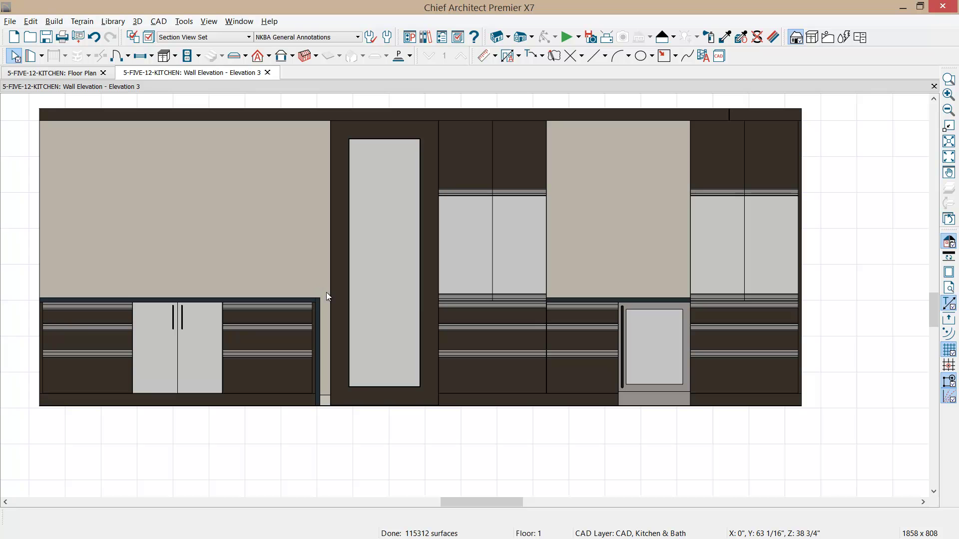
middle_click_drag(553, 301, 536, 333)
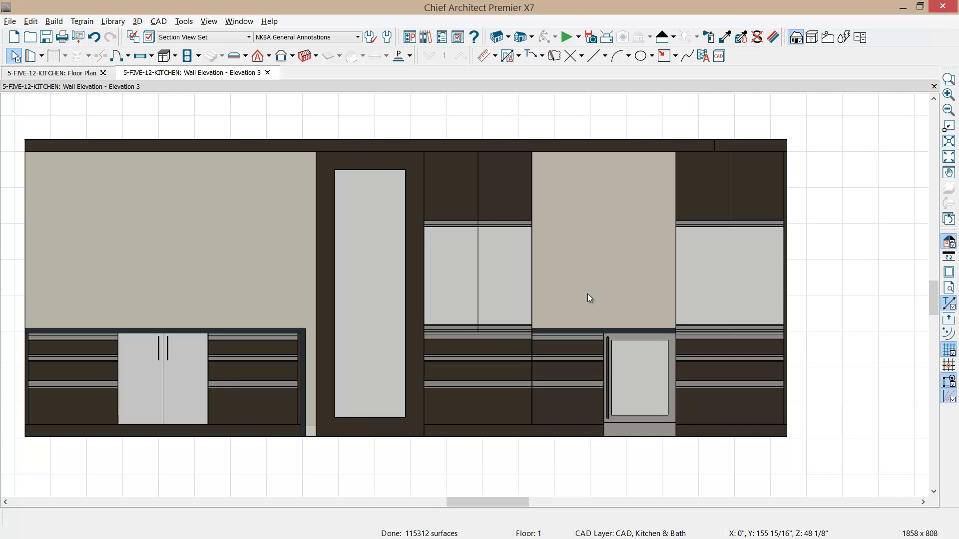
Step: Add a 48-inch custom backsplash in the gap above the wine fridge, then close Elevation 3
left_click(176, 54)
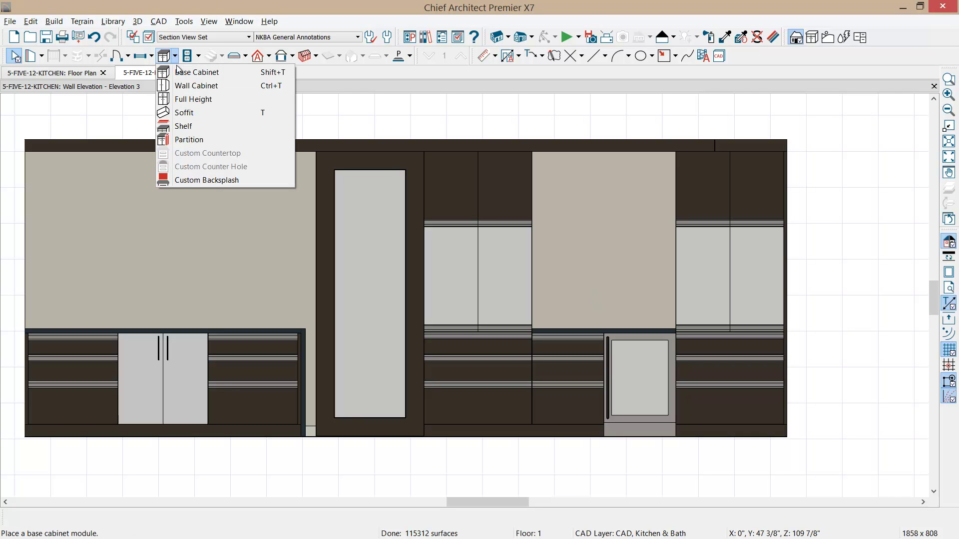
left_click(200, 180)
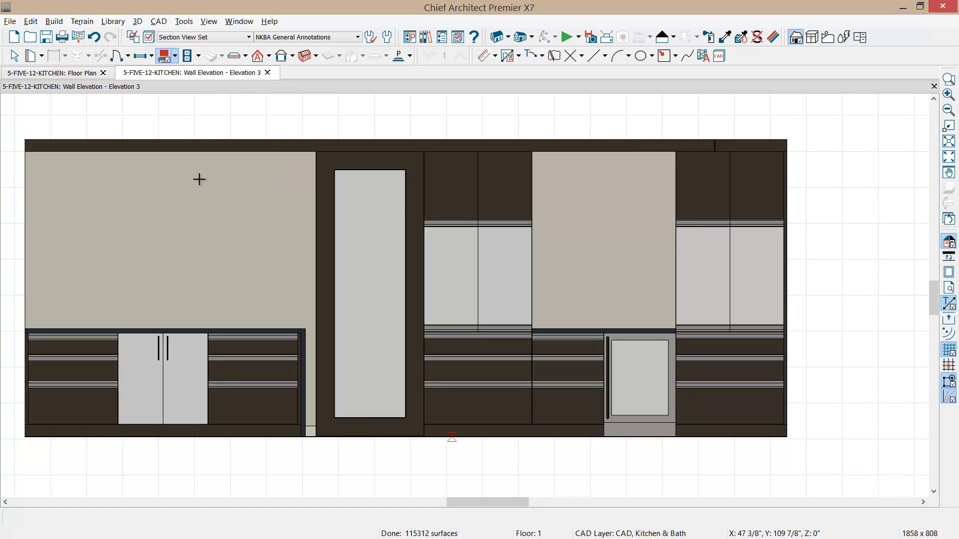
left_click(576, 264)
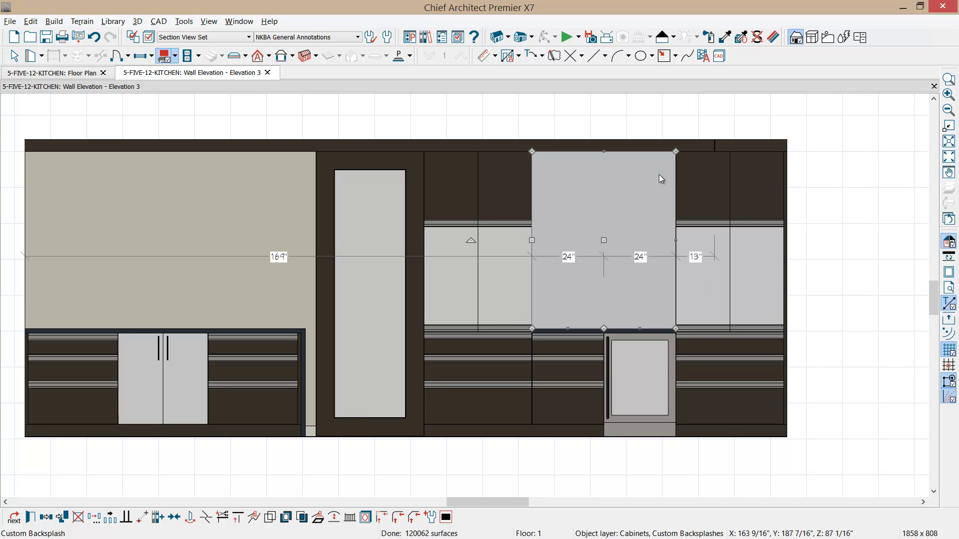
left_click(267, 74)
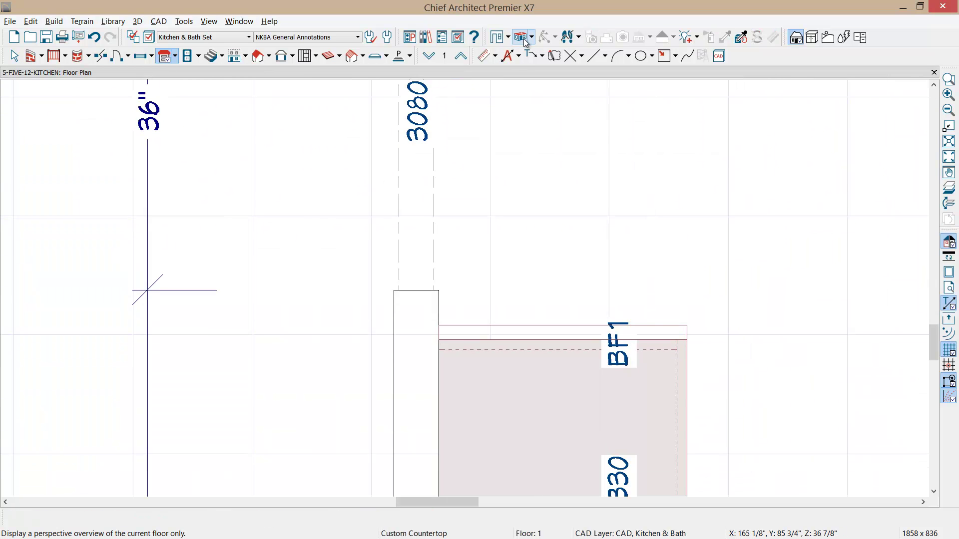
Step: In a perspective floor overview, repaint the granite backsplash with the wall's Yellow Mix material
left_click(526, 43)
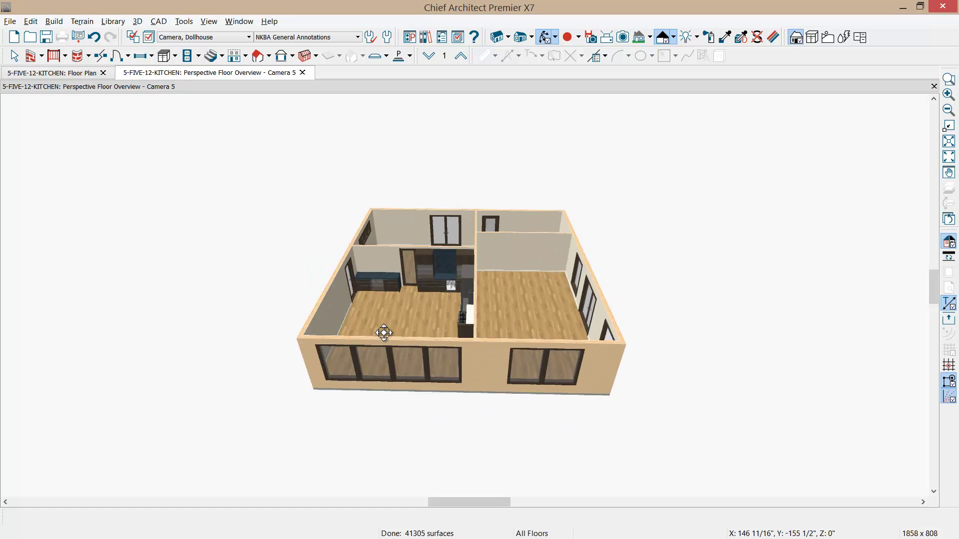
left_click_drag(384, 333, 420, 353)
scroll(402, 323, "up", 5)
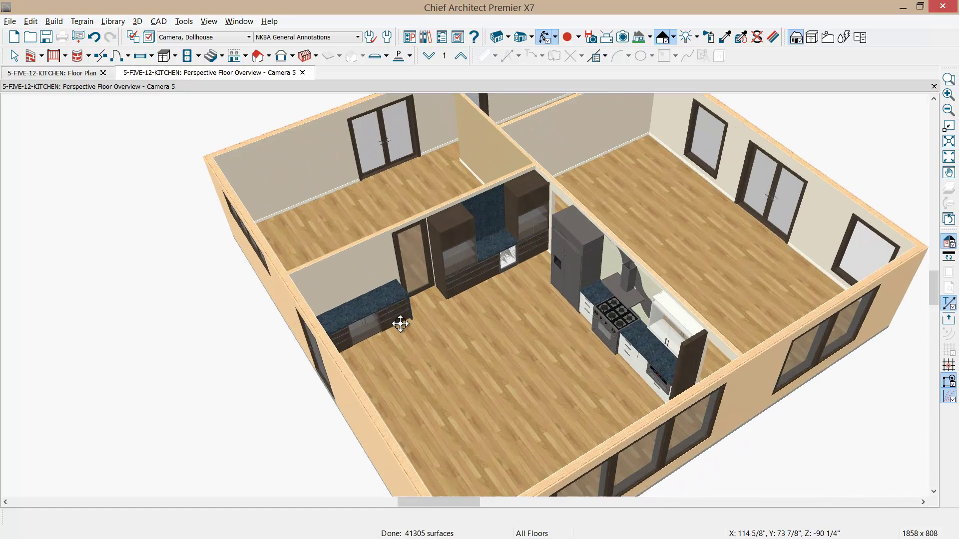
scroll(443, 310, "up", 4)
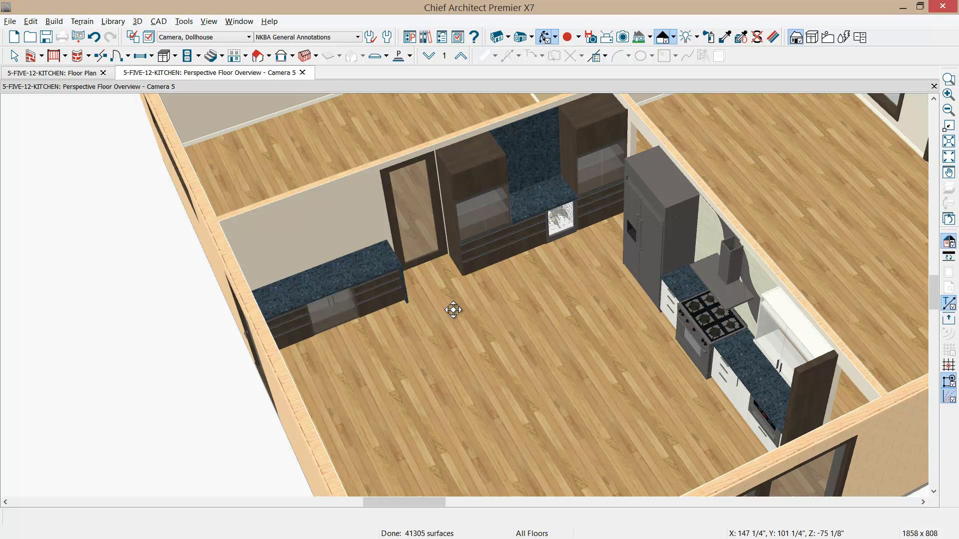
left_click(727, 38)
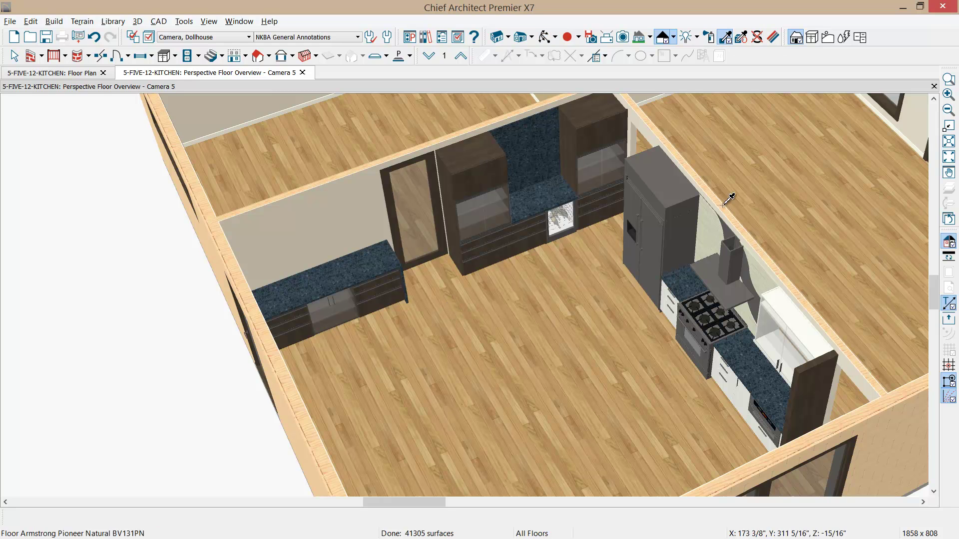
left_click(714, 217)
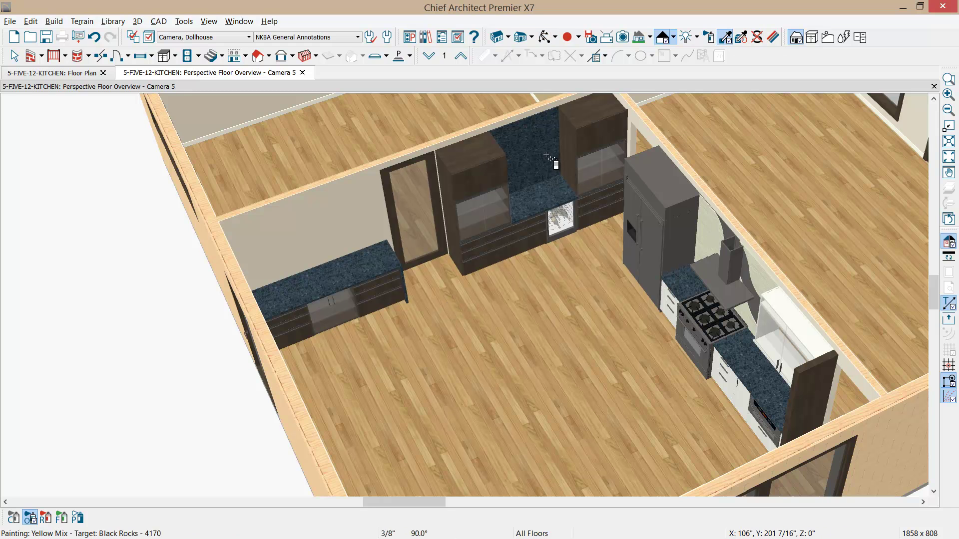
left_click(546, 157)
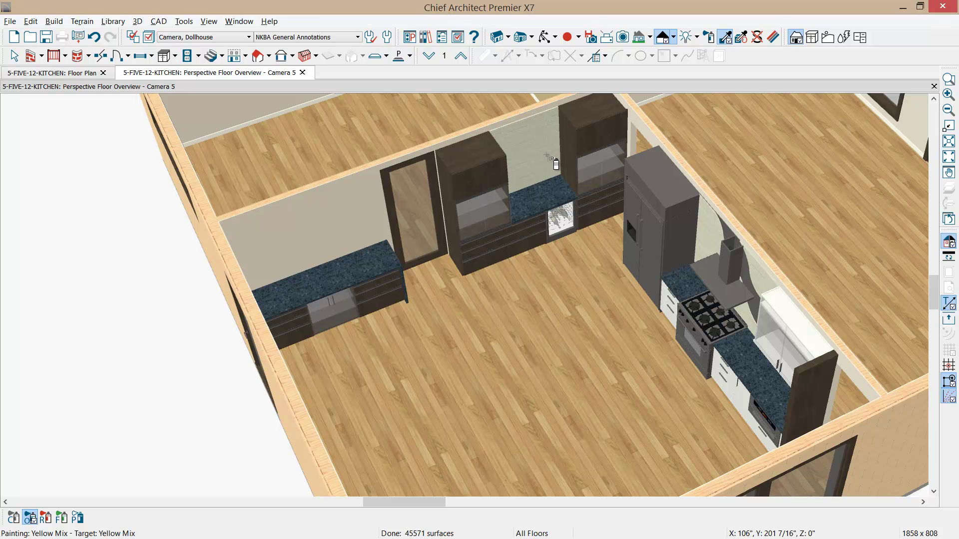
left_click(426, 37)
Step: Load Torquay from Manufacturer Catalogs > Cambria into the Material Painter
scroll(799, 180, "up", 5)
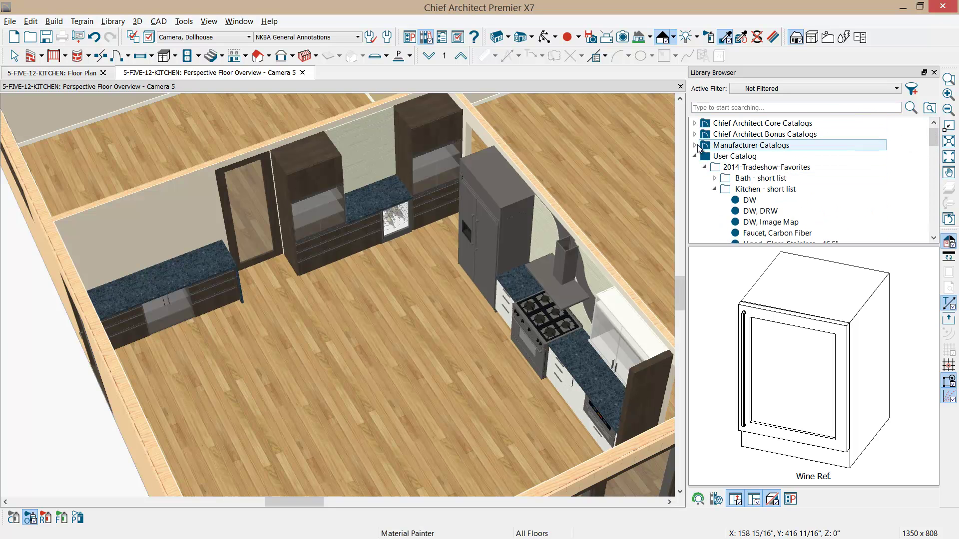
double_click(736, 145)
scroll(777, 209, "down", 4)
scroll(777, 210, "down", 2)
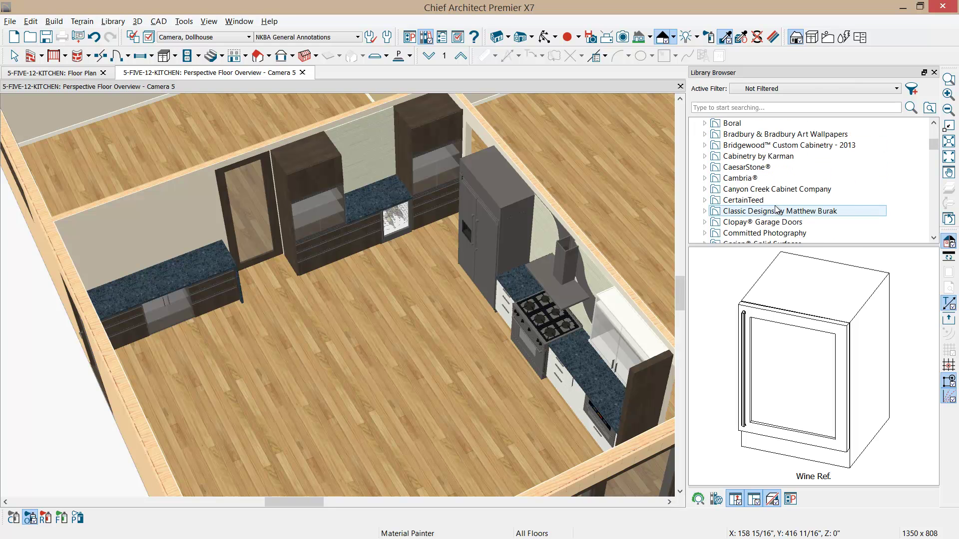
left_click(705, 178)
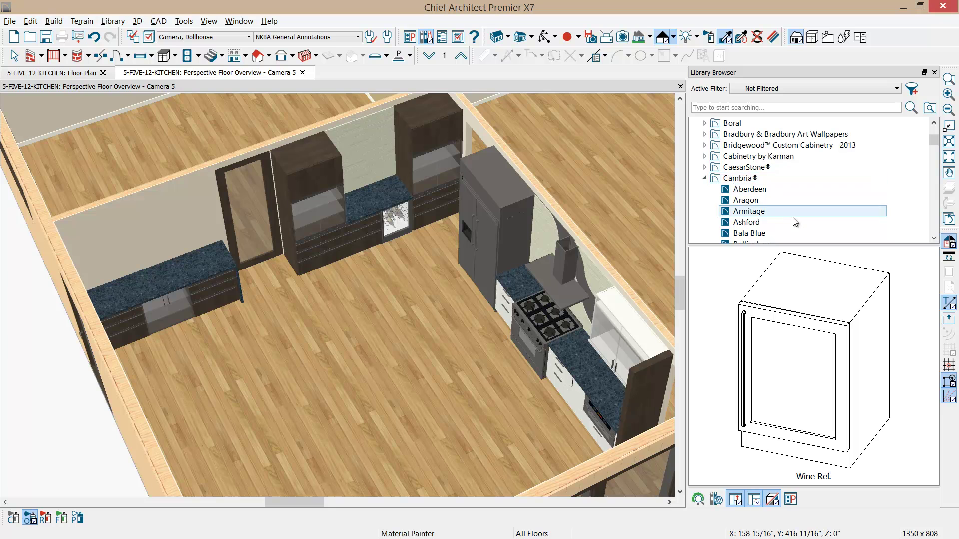
scroll(793, 215, "down", 4)
scroll(794, 220, "down", 2)
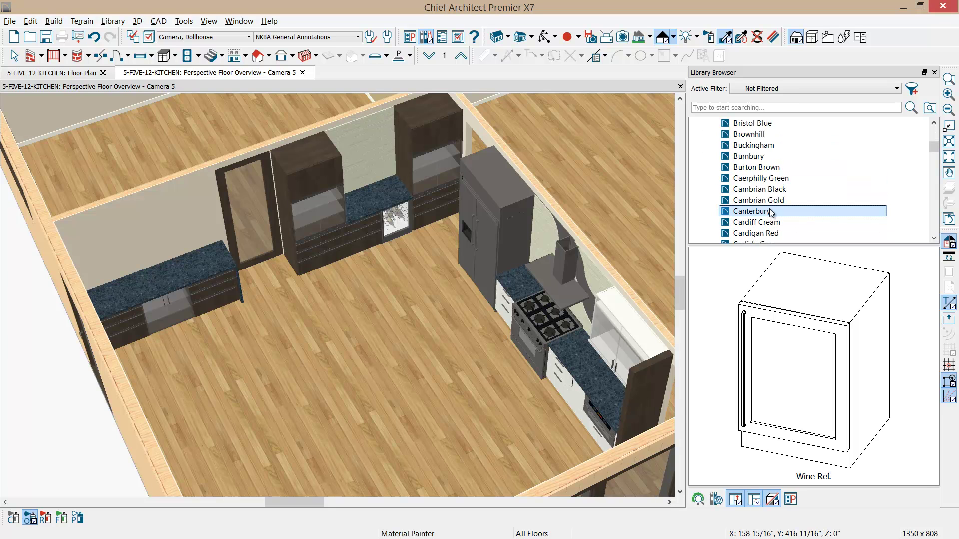
scroll(864, 220, "down", 10)
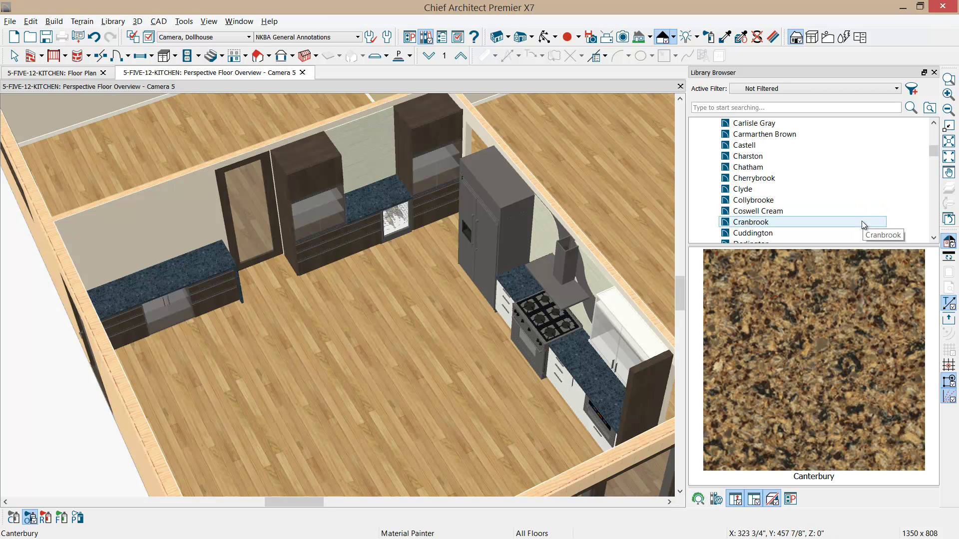
scroll(873, 218, "down", 10)
scroll(873, 218, "down", 2)
left_click(750, 158)
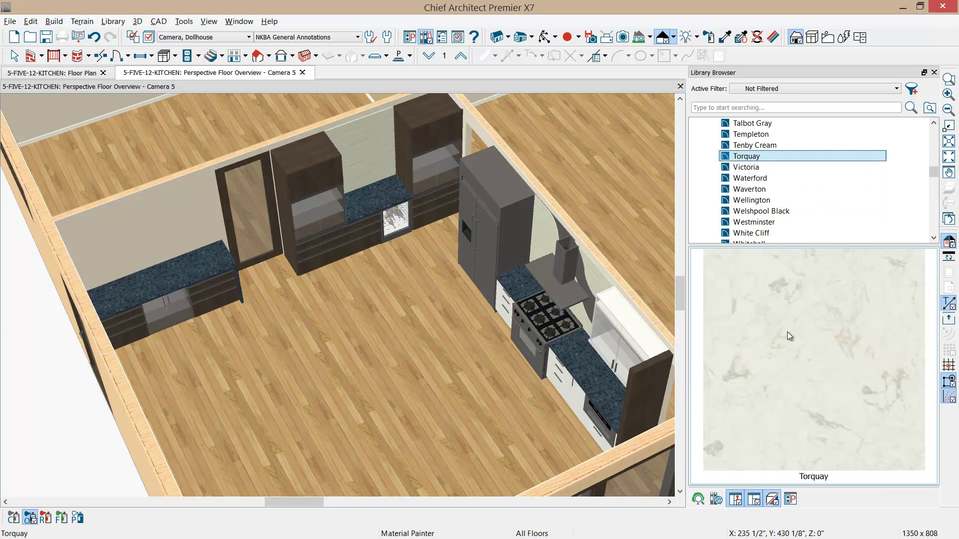
left_click(817, 330)
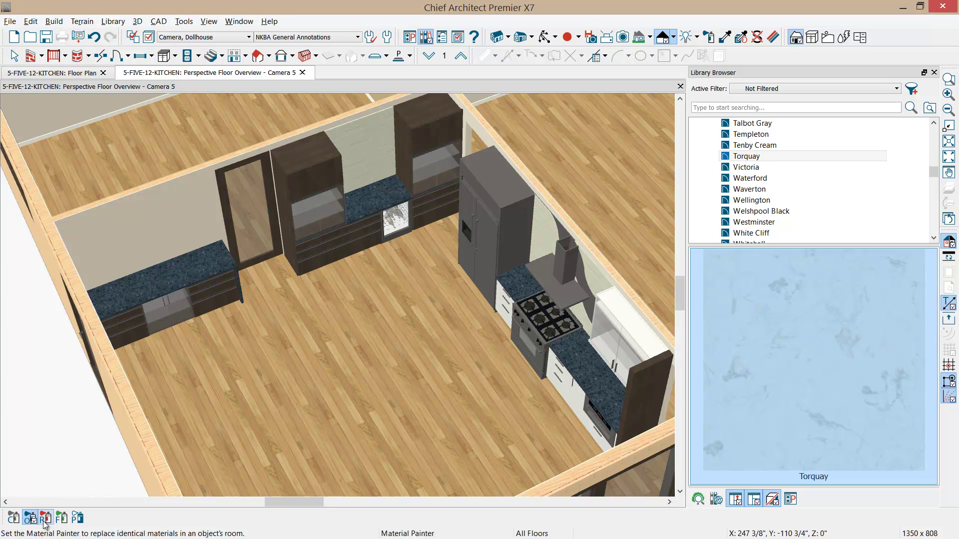
Step: Paint the left, back and tall-cabinet countertop surfaces and edges with Torquay
left_click(148, 298)
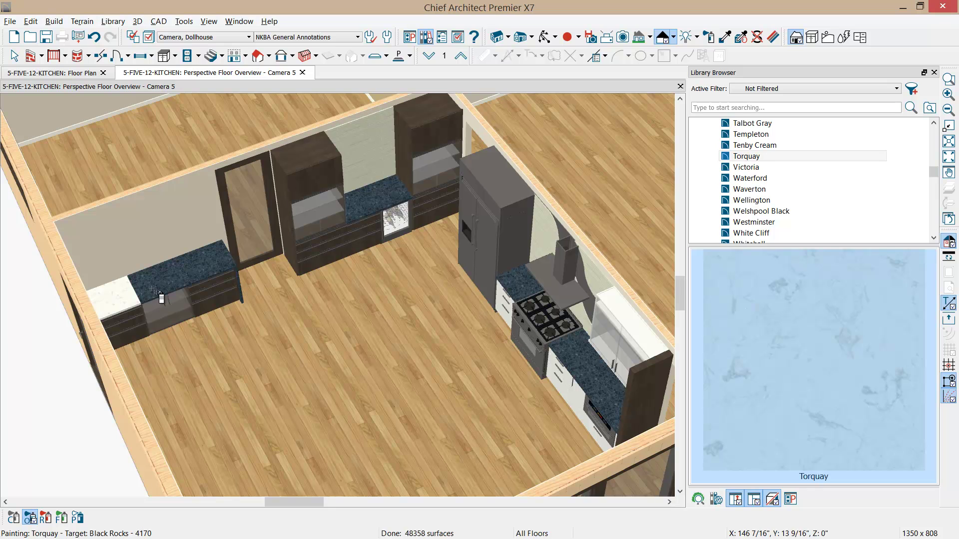
left_click(214, 273)
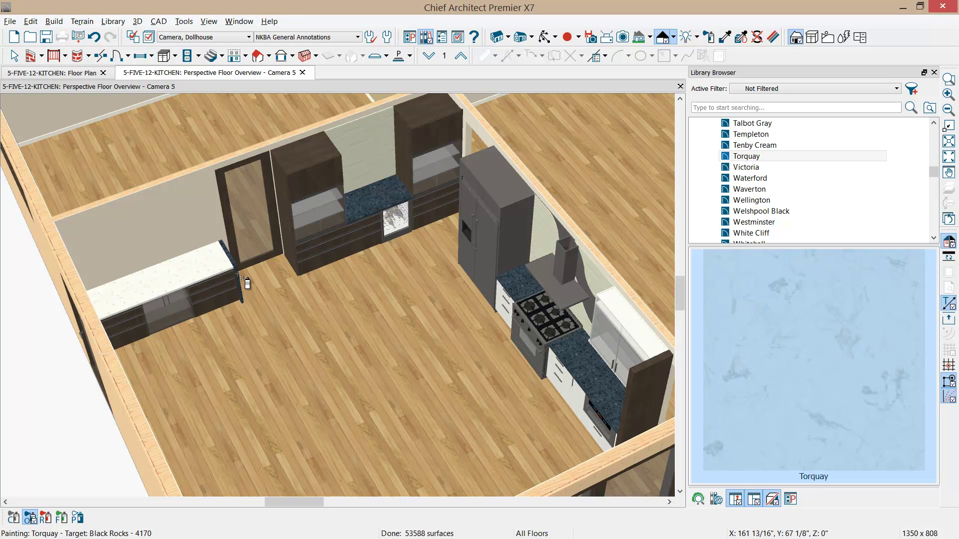
left_click(242, 278)
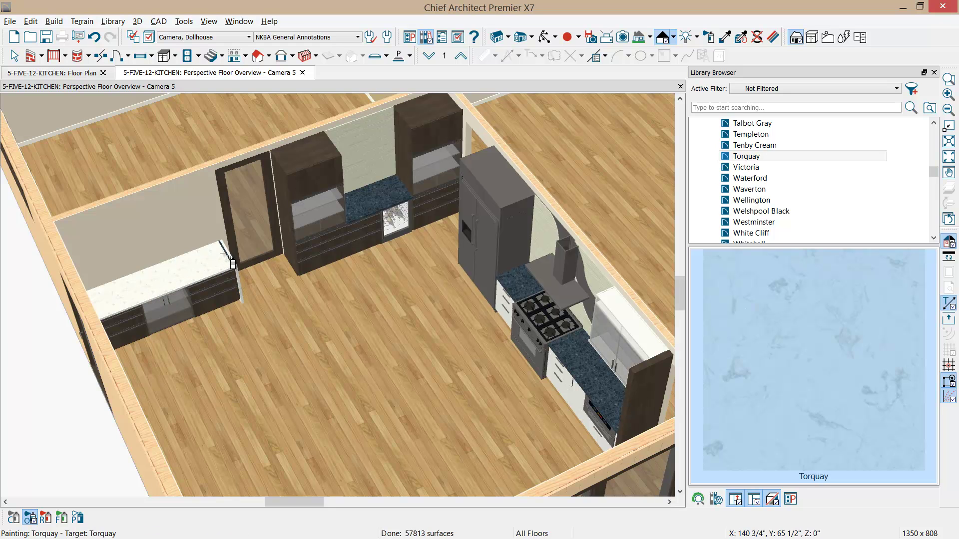
left_click(231, 258)
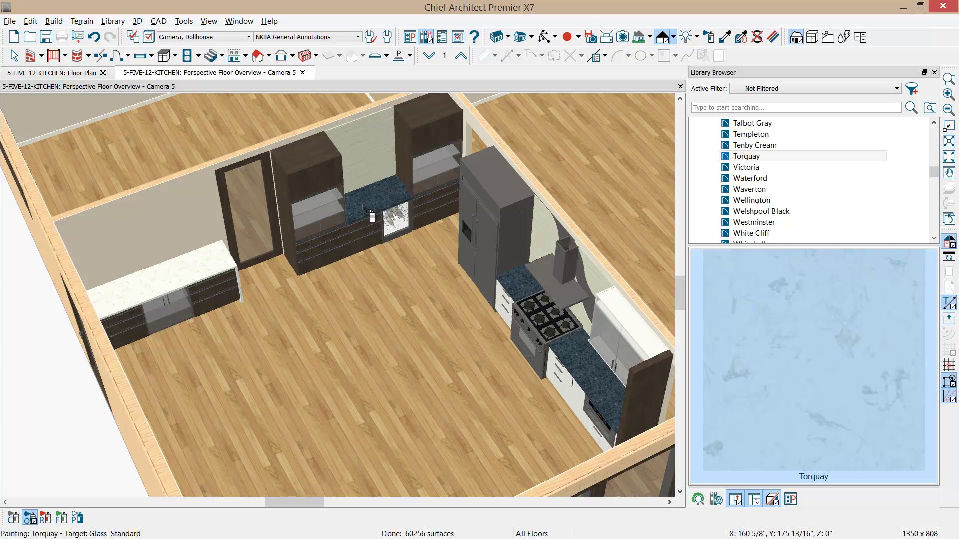
left_click(365, 210)
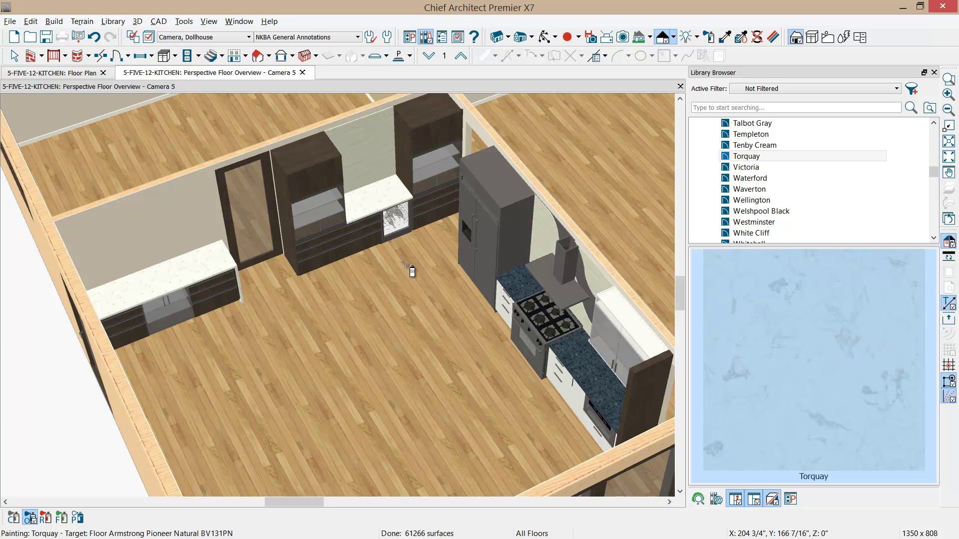
Step: Pick up Torquay from the countertop with the eyedropper and paint the countertop's left end
left_click(545, 37)
left_click_drag(400, 200, 362, 245)
scroll(248, 275, "up", 5)
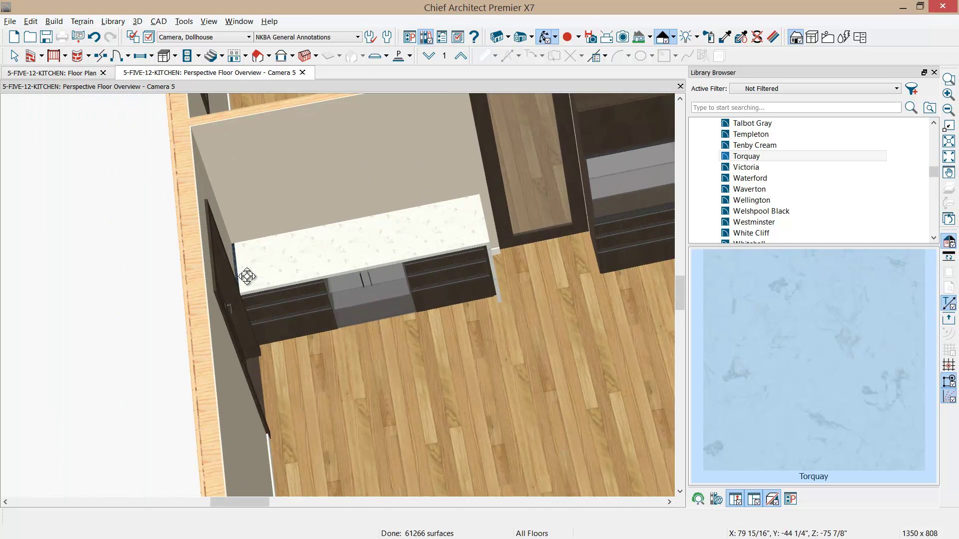
scroll(247, 276, "up", 2)
left_click(725, 37)
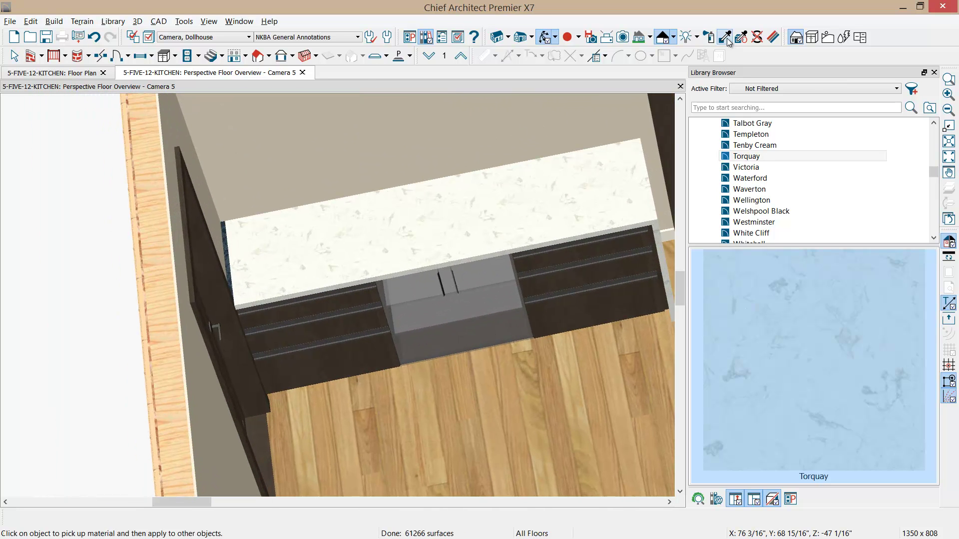
left_click(333, 253)
left_click(227, 258)
scroll(333, 258, "down", 4)
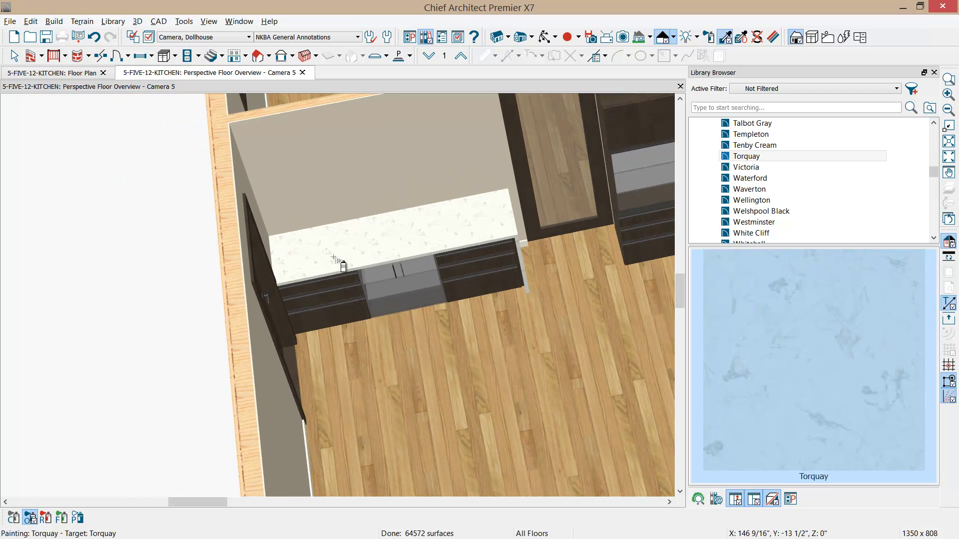
middle_click_drag(396, 268, 211, 268)
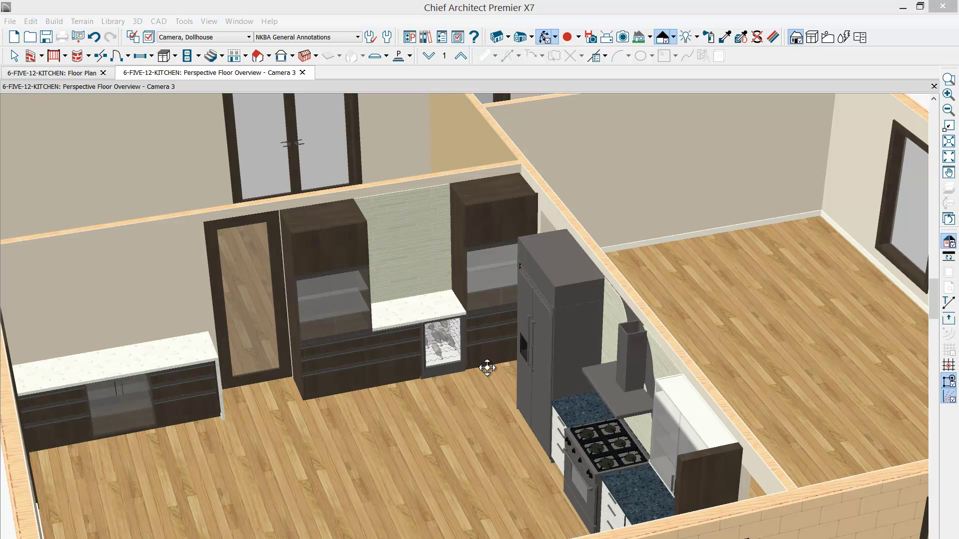
Step: Return to the 2D floor plan showing the 3DB30, B30, 3DB30 cabinet run
left_click(55, 73)
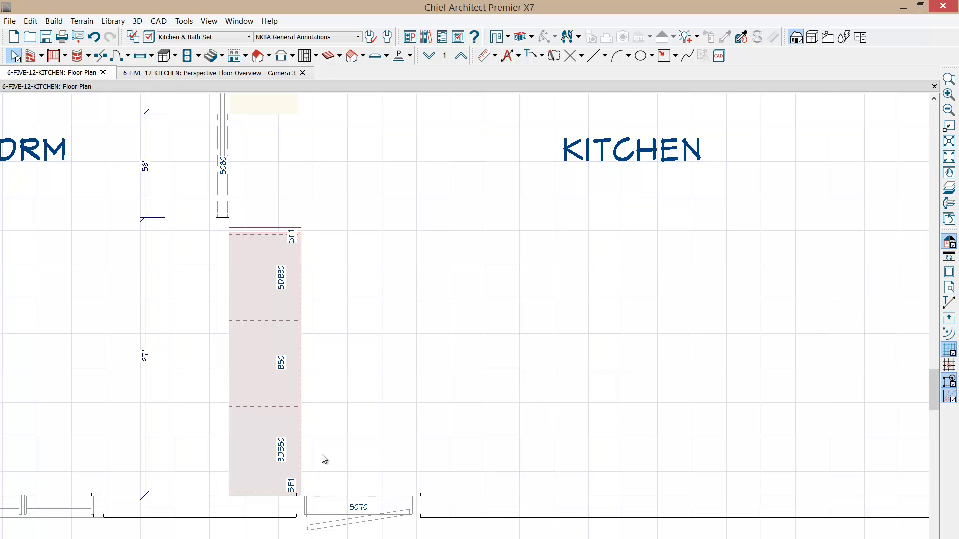
Step: Change the wall's base cabinets and fillers from 24 to 18 inches deep
left_click(164, 56)
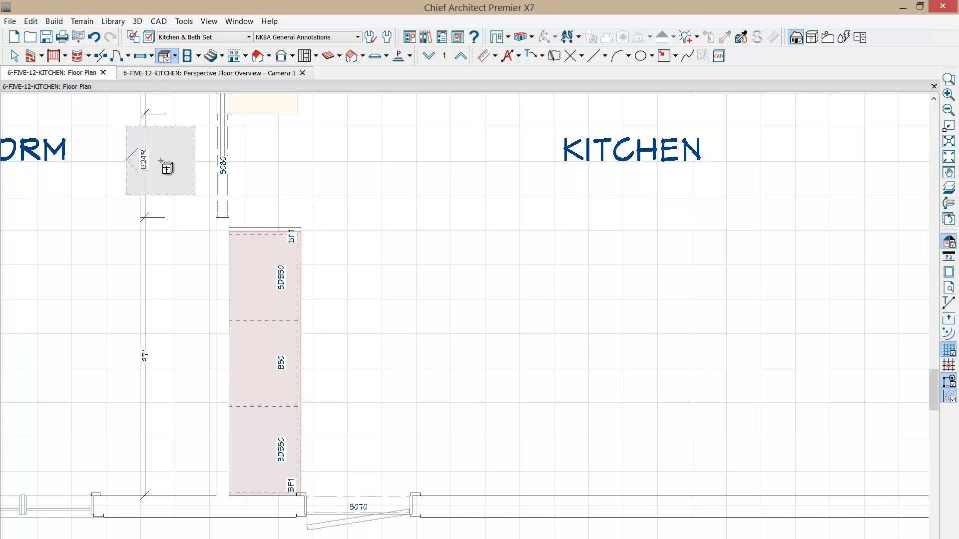
left_click_drag(160, 160, 360, 517)
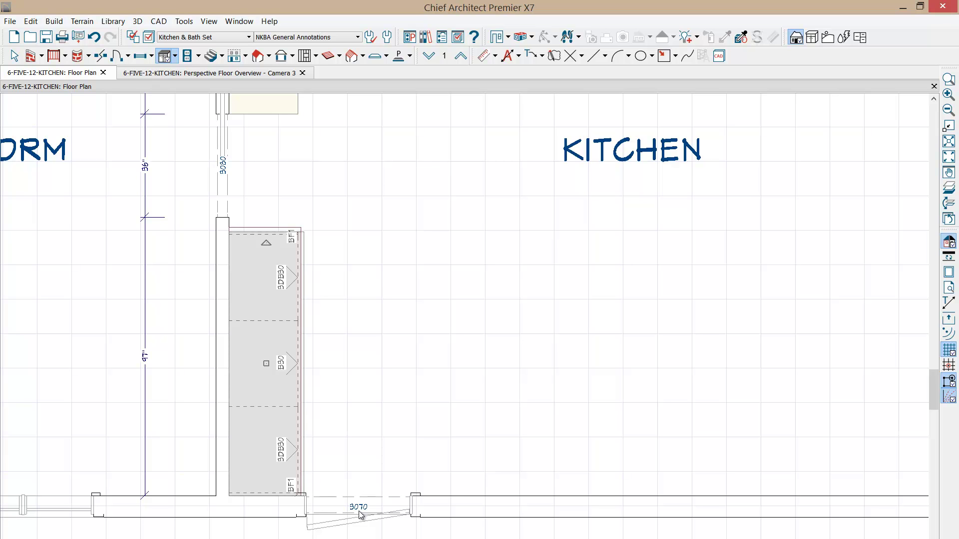
double_click(361, 516)
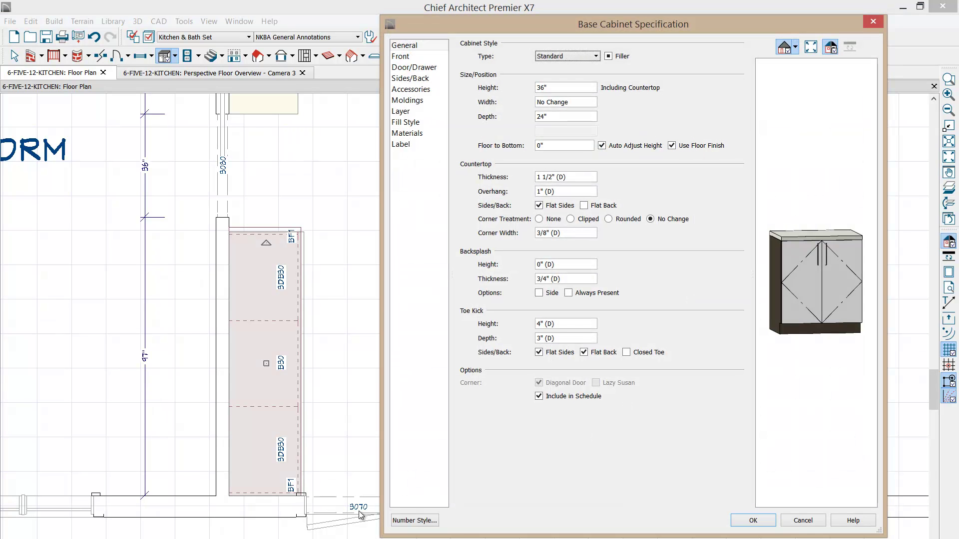
double_click(554, 121)
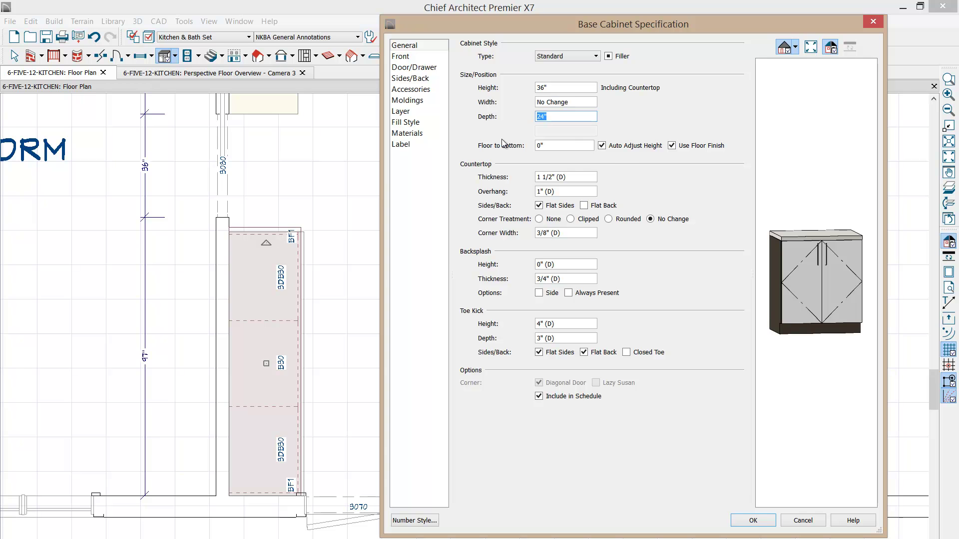
type("18")
key("Return")
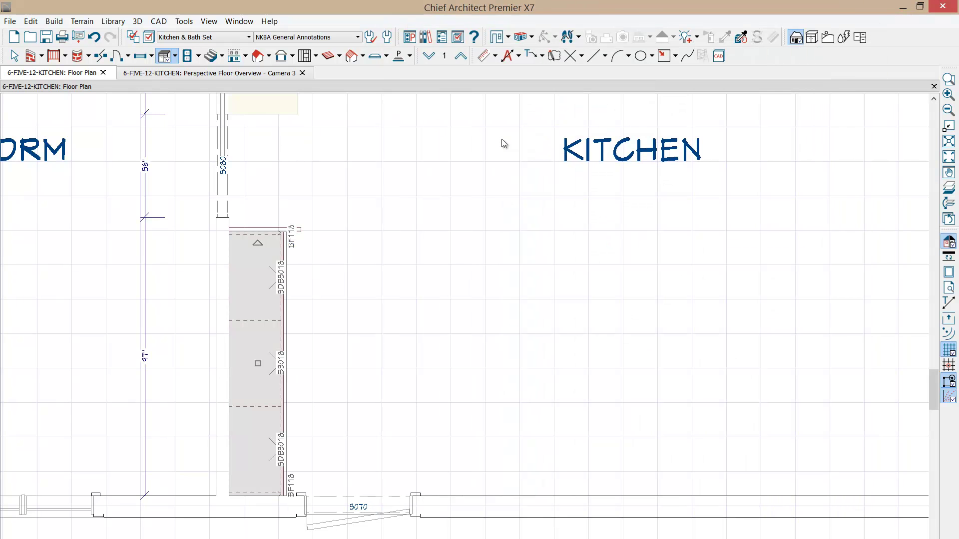
Step: Zoom in to inspect the end strip and BF118 filler at the cabinet run's end
scroll(278, 228, "up", 5)
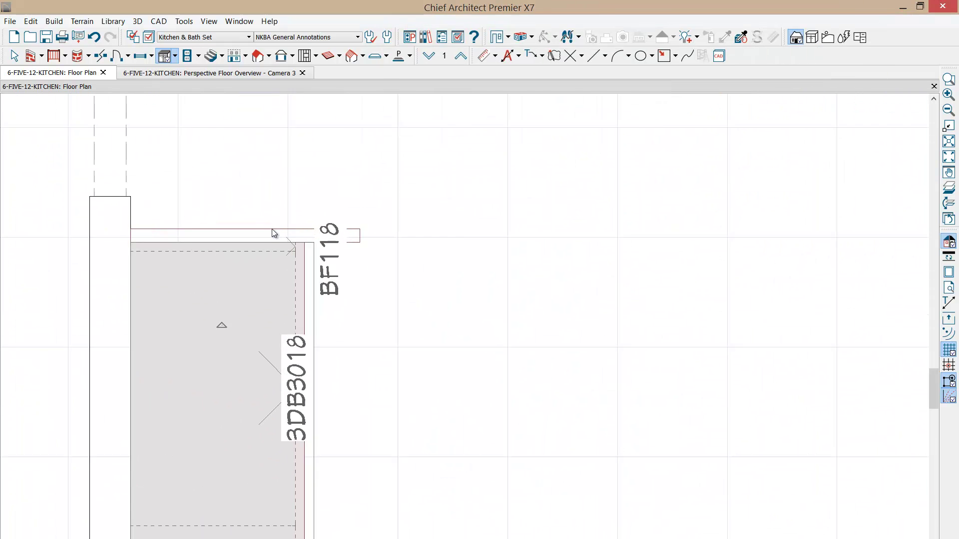
left_click(348, 242)
left_click(362, 239)
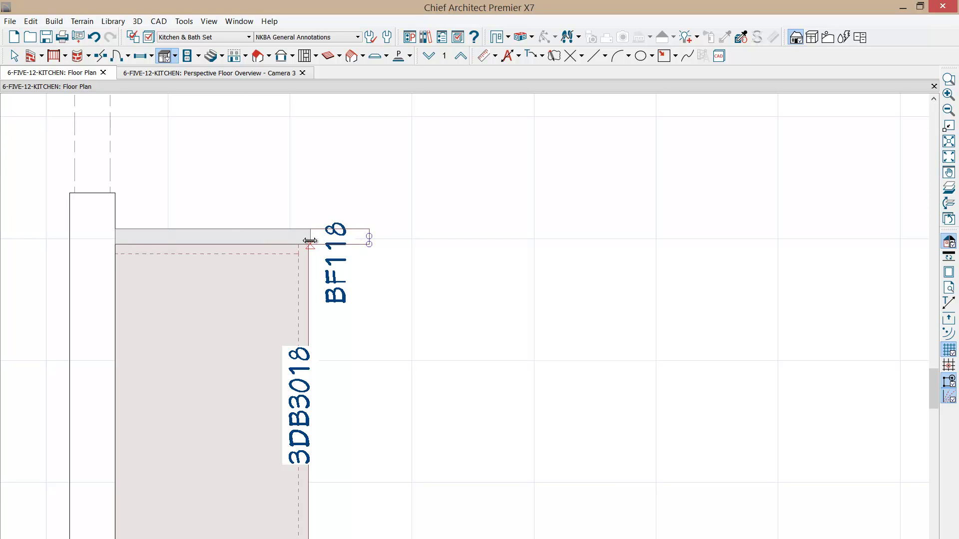
left_click(309, 241)
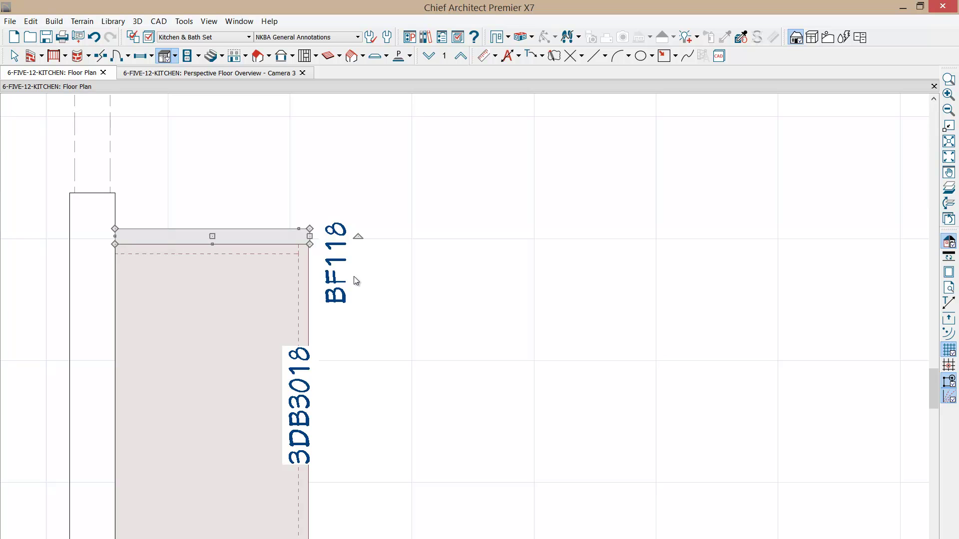
scroll(355, 280, "down", 1)
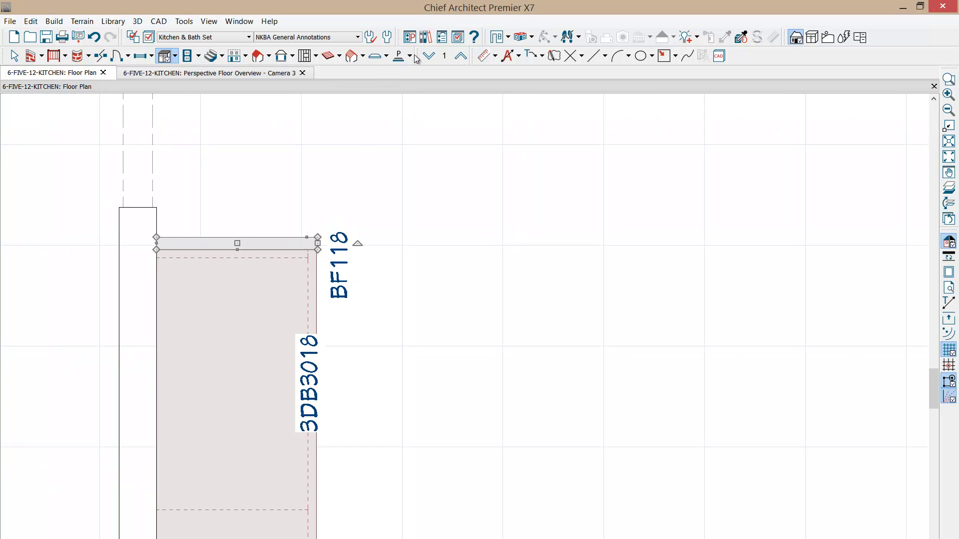
Step: Place a wall elevation facing the cabinet wall, creating Elevation 1
left_click(508, 36)
left_click(523, 79)
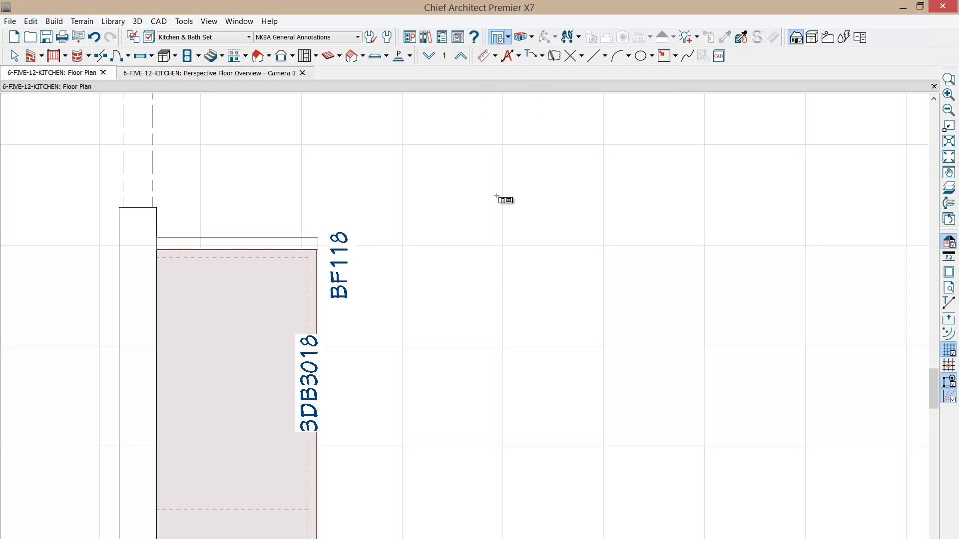
left_click(471, 288)
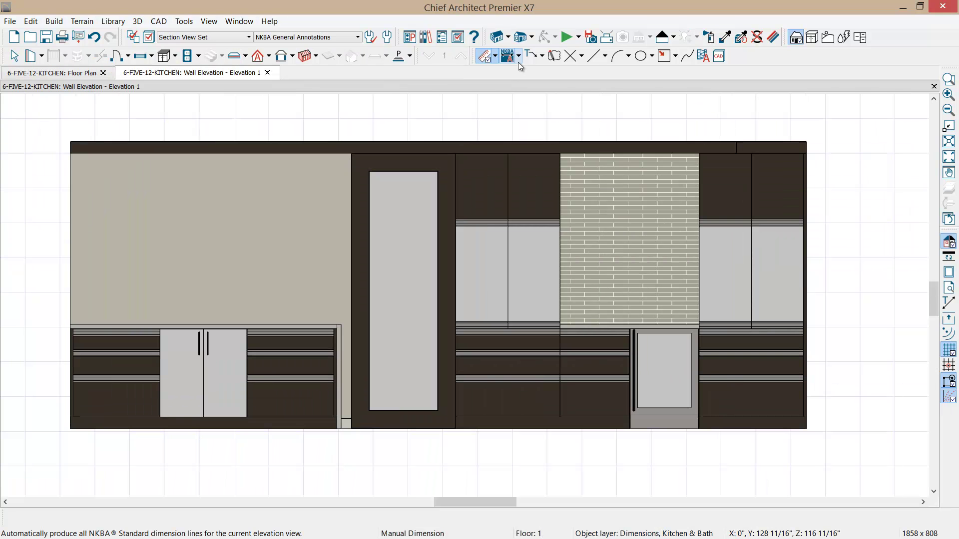
Step: Set the elevation's annotation set to 1/4" Scale Annotations
left_click(519, 59)
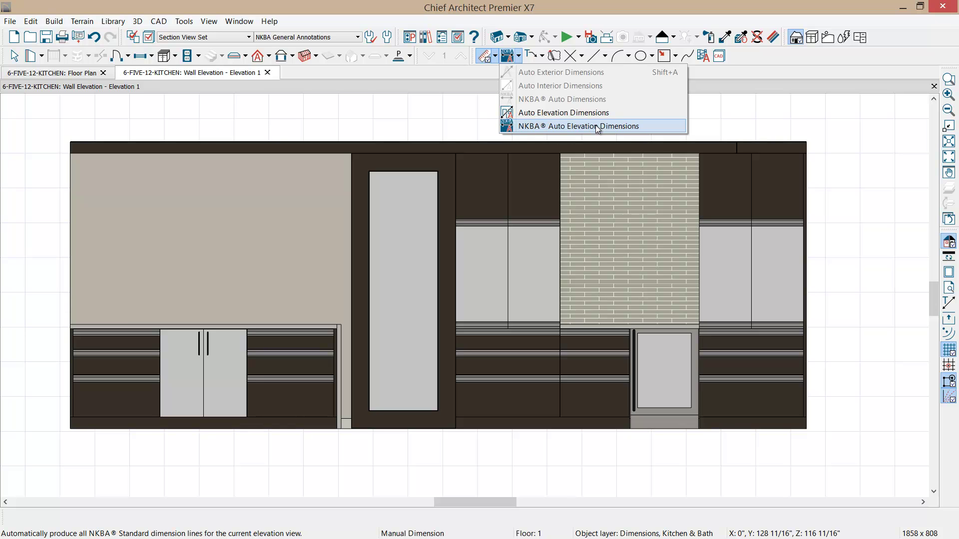
left_click(356, 38)
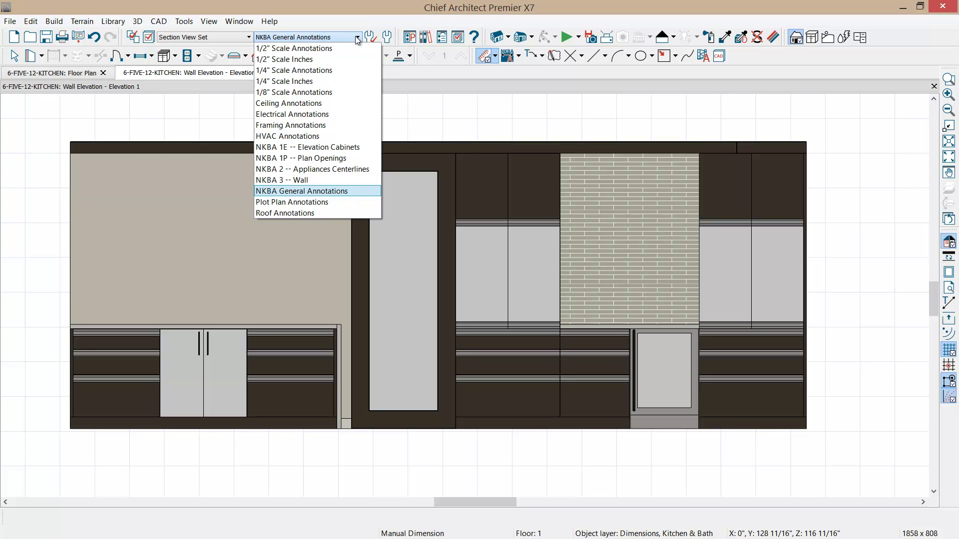
left_click(329, 70)
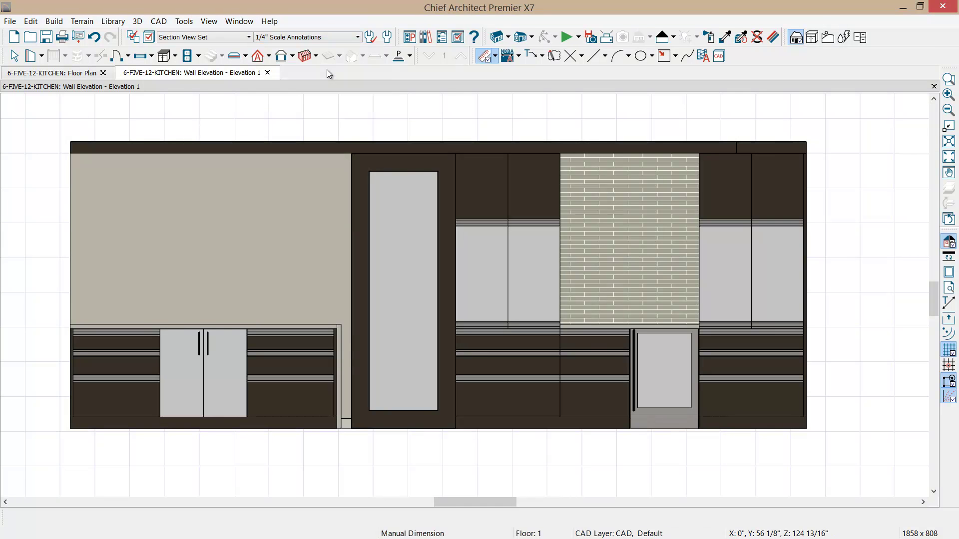
Step: Generate NKBA auto elevation dimensions, then select and delete them all
left_click(508, 57)
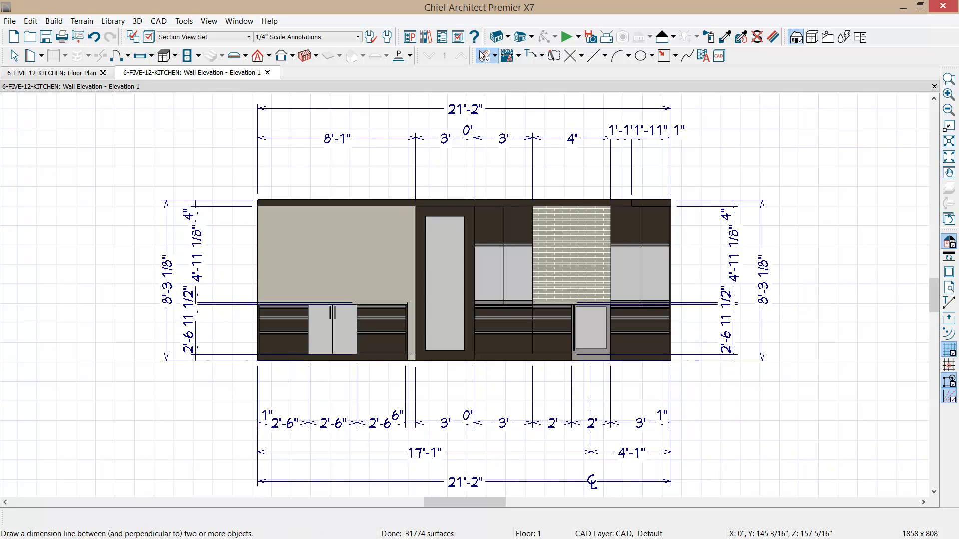
mouse_move(118, 100)
left_mouse_down()
mouse_move(274, 214)
mouse_move(736, 447)
mouse_move(803, 493)
left_mouse_up()
key("Delete")
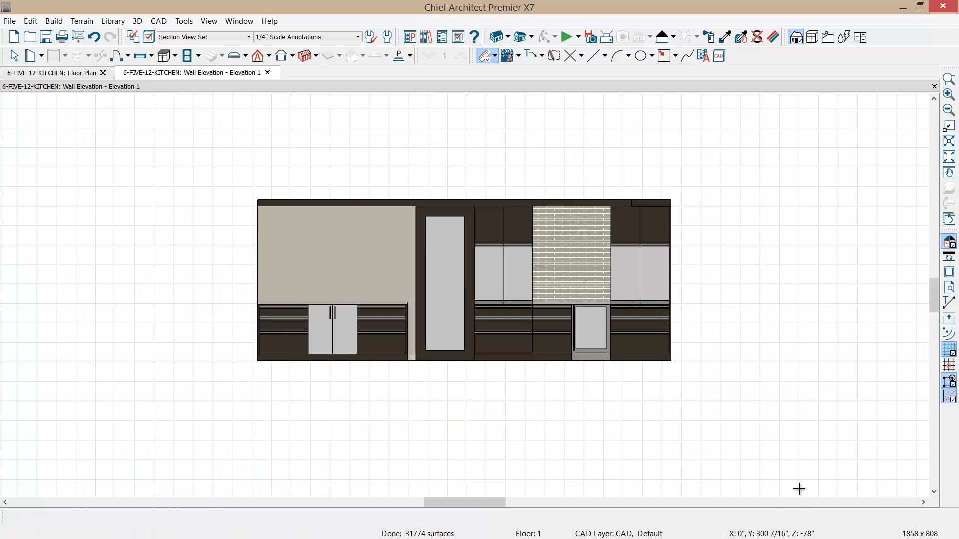
Step: Switch the annotation set to NKBA General Annotations and generate NKBA Auto Elevation Dimensions
left_click(310, 38)
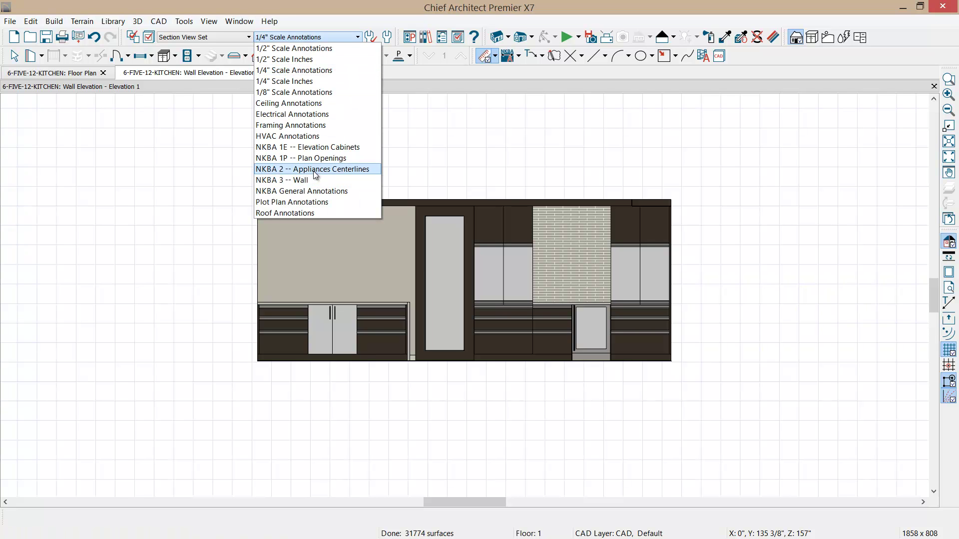
left_click(313, 191)
left_click(509, 55)
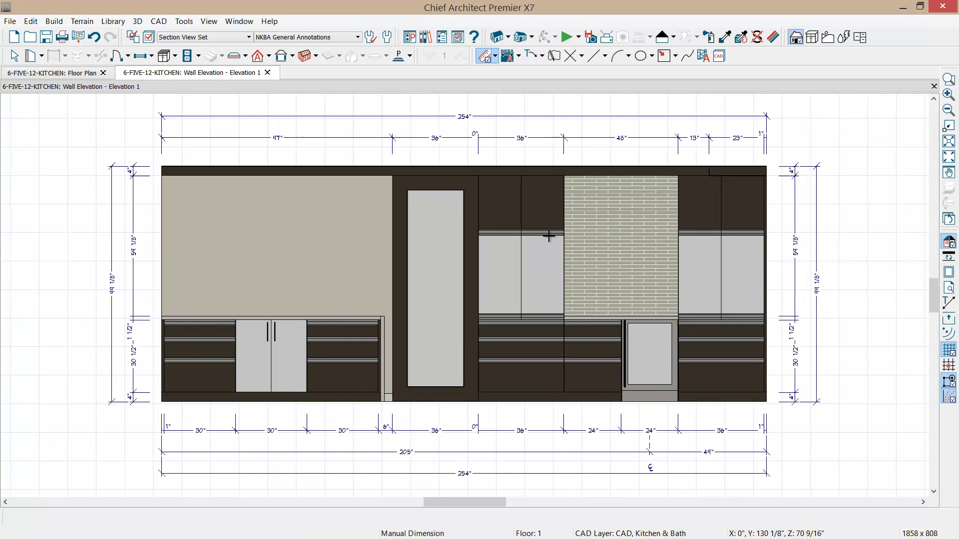
Step: Remove the 0" segment from the top cabinet dimension string by dragging its extension point off
scroll(505, 187, "up", 1)
middle_click_drag(499, 158, 503, 193)
key("space")
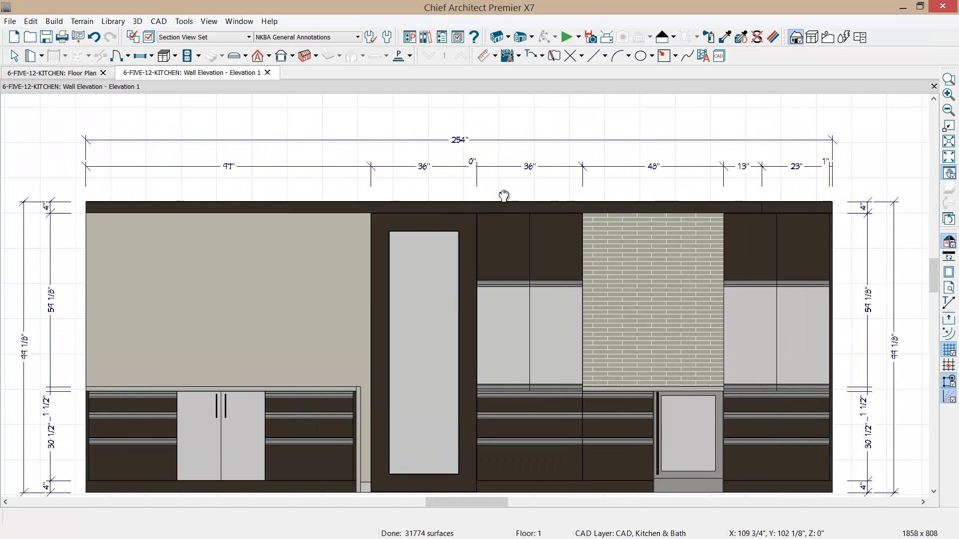
left_click(491, 166)
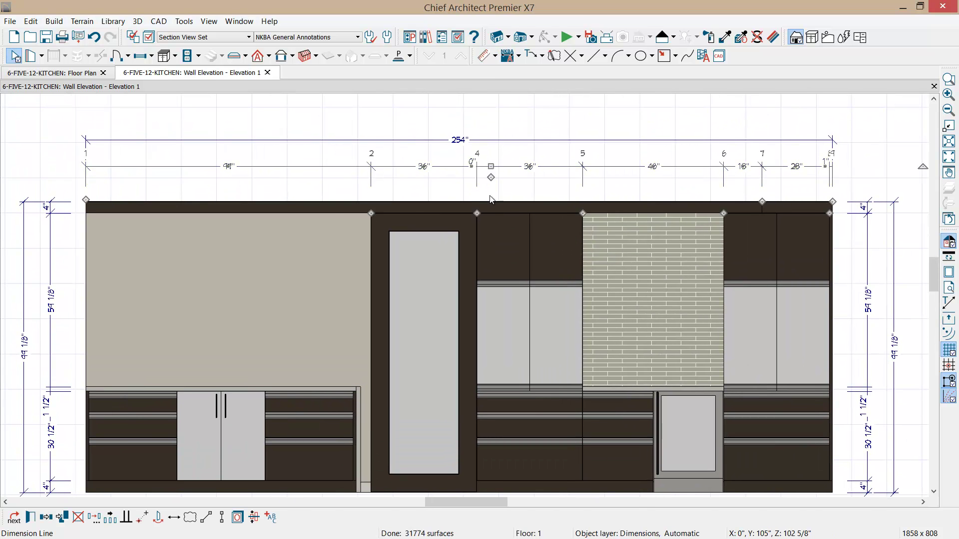
scroll(488, 199, "up", 1)
left_click_drag(472, 221, 518, 199)
Step: Pan and zoom to inspect the bottom dimension strings around the 6" gap
scroll(523, 202, "down", 1)
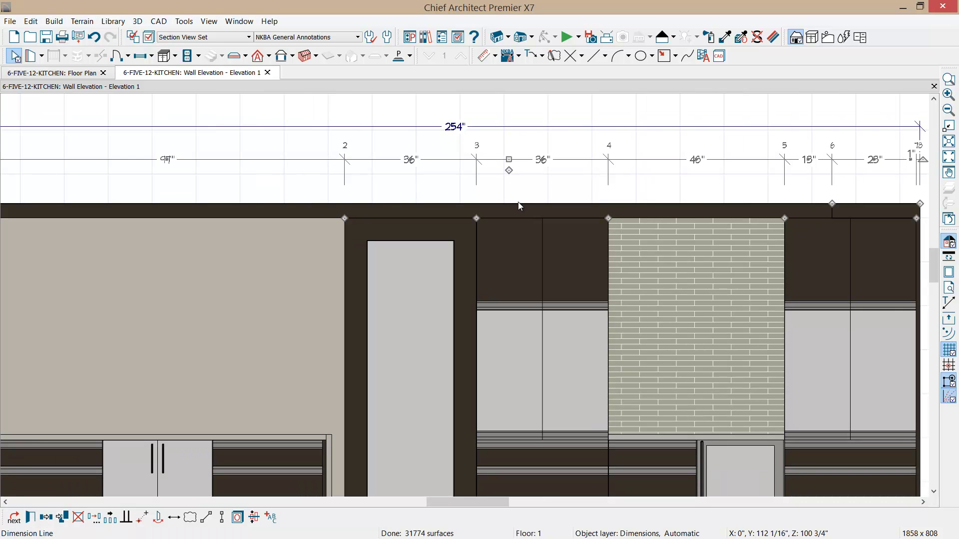
scroll(515, 203, "down", 1)
scroll(260, 235, "down", 3)
middle_click_drag(333, 417, 355, 360)
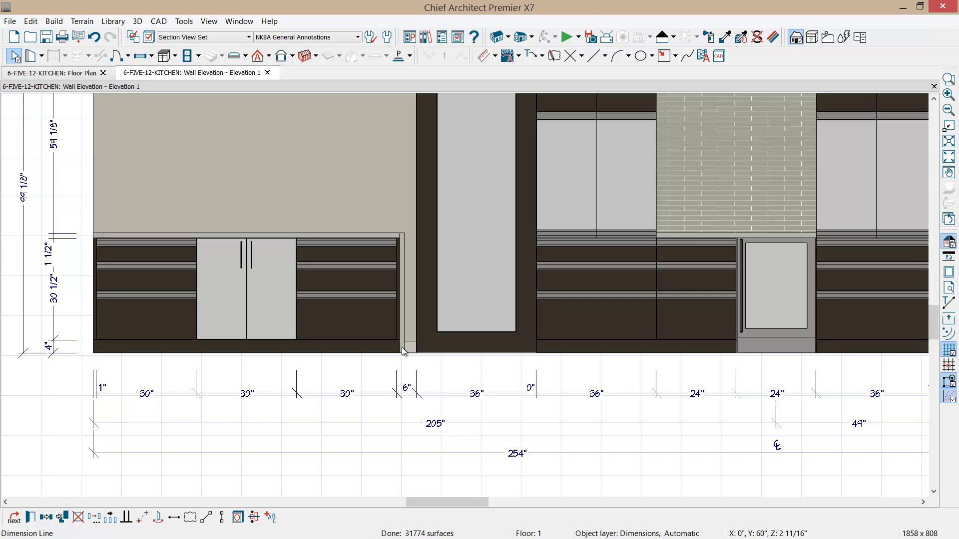
scroll(401, 346, "up", 3)
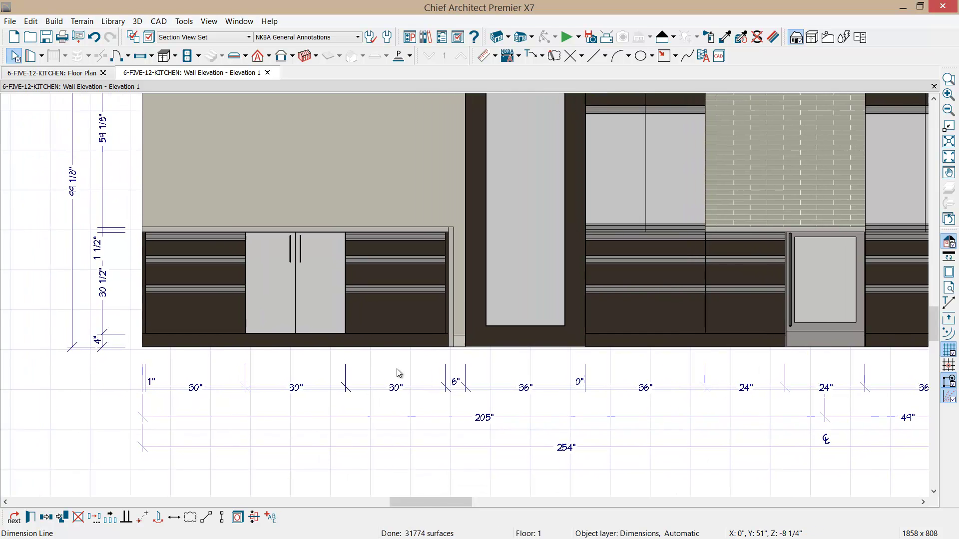
scroll(362, 362, "up", 3)
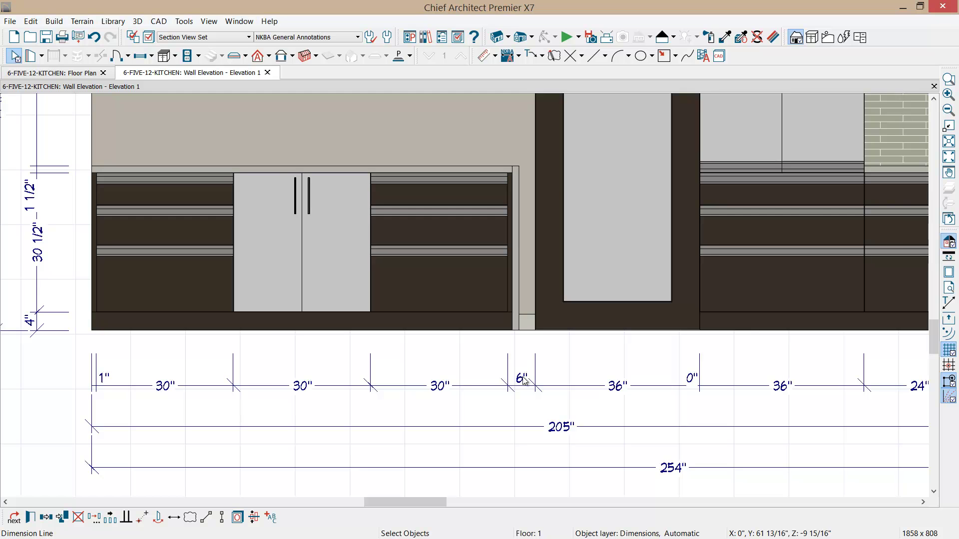
scroll(515, 364, "up", 1)
middle_click_drag(531, 365, 542, 358)
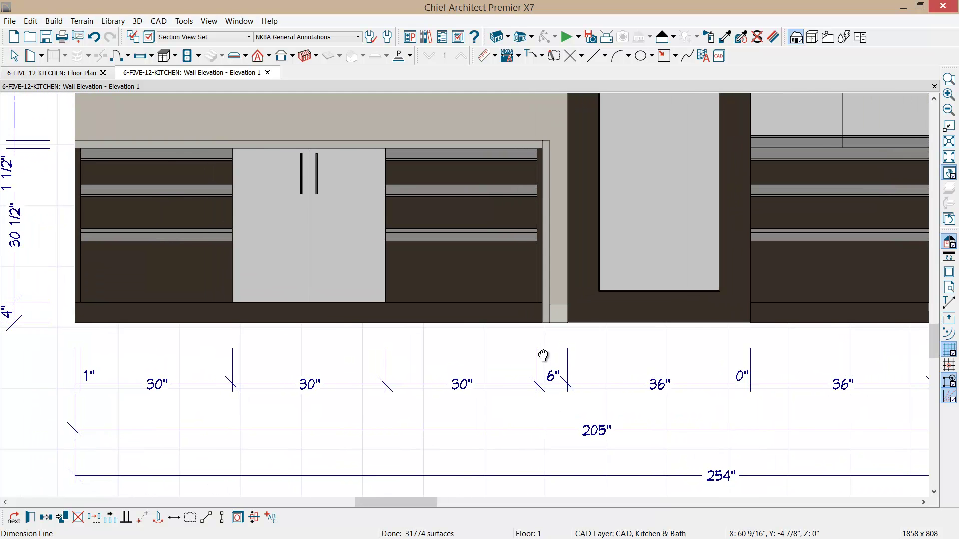
scroll(541, 357, "up", 1)
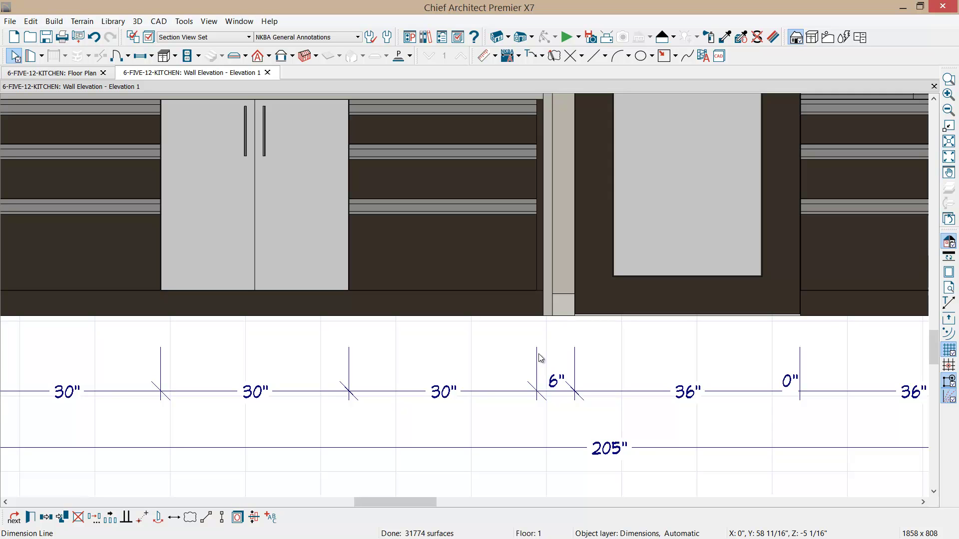
Step: Split the 6" gap into 1", 1 1/2" and 3 1/2" at CAD line ends, labels below
key("slash")
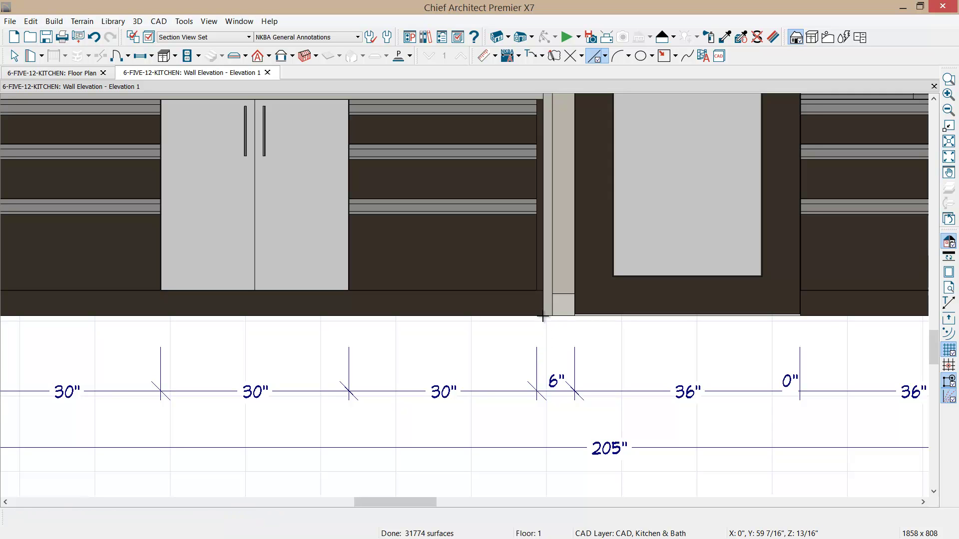
left_click_drag(543, 318, 552, 335)
left_click(525, 392)
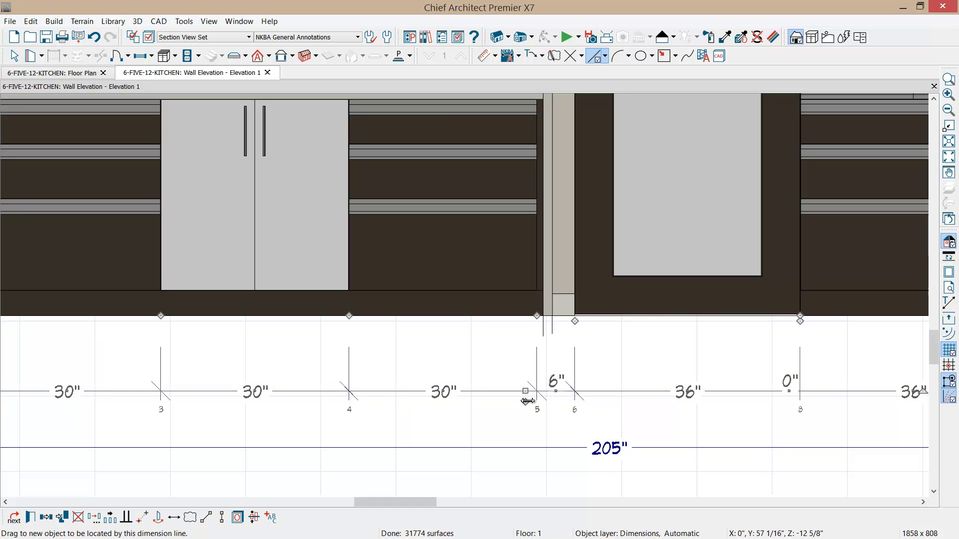
left_click_drag(527, 401, 543, 336)
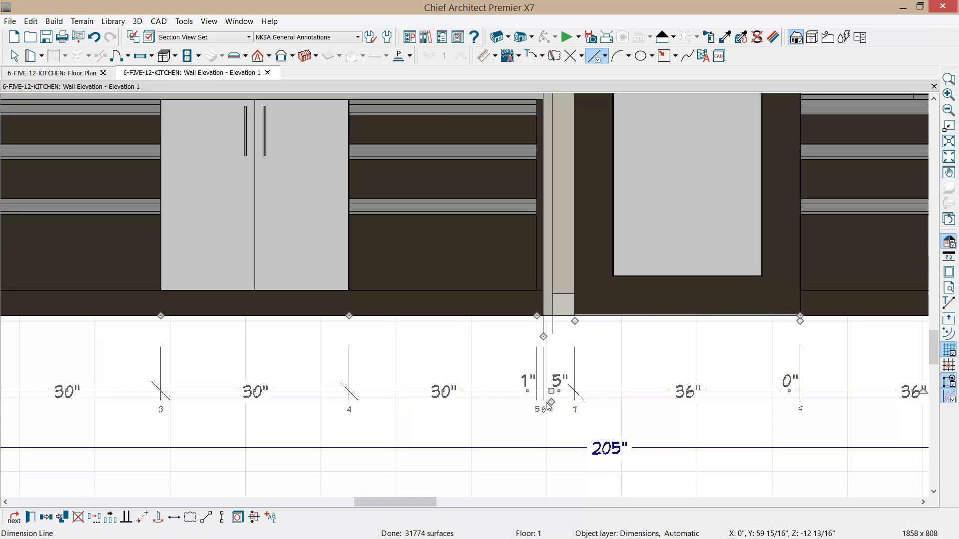
left_click_drag(551, 403, 552, 334)
left_click_drag(555, 392, 507, 415)
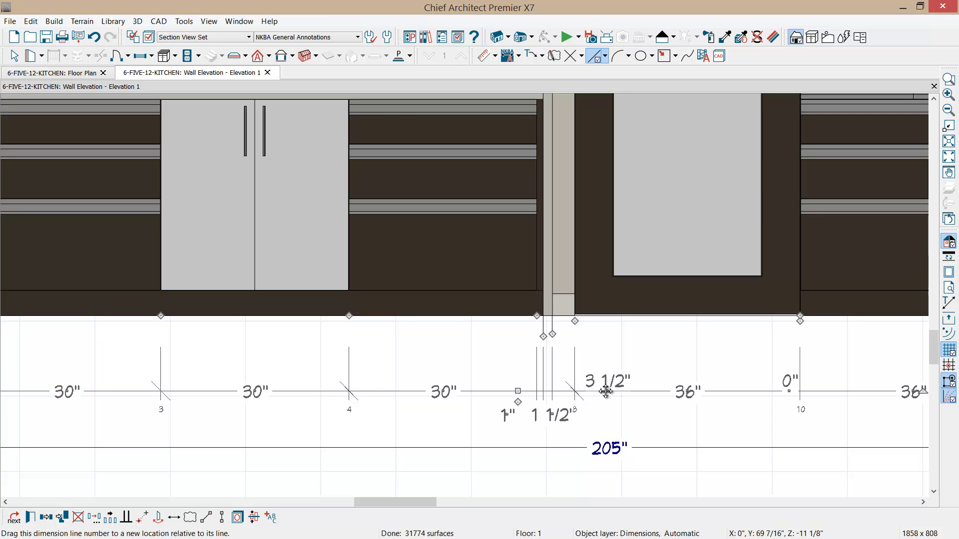
left_click_drag(606, 392, 615, 419)
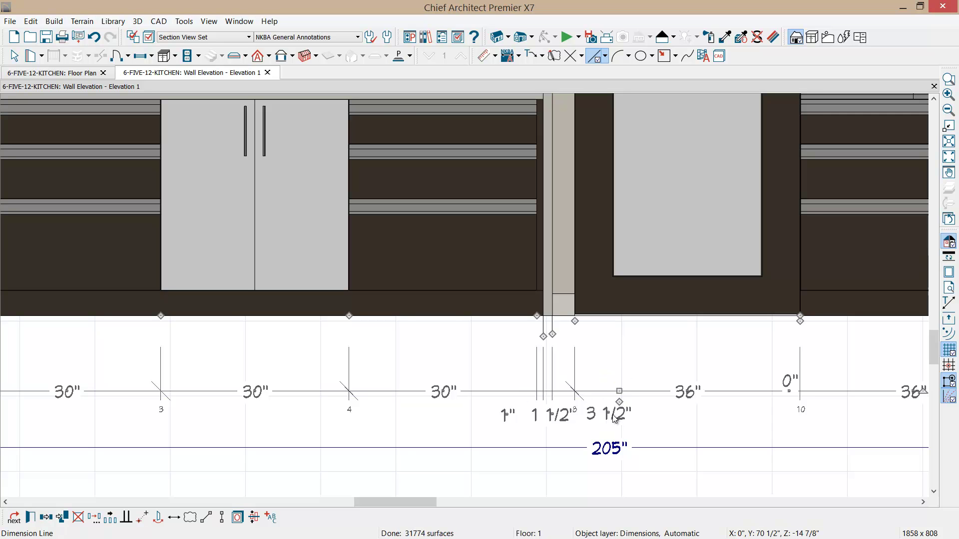
key("space")
Step: Review the two short CAD lines' line style and layer properties, then confirm
left_click(544, 331)
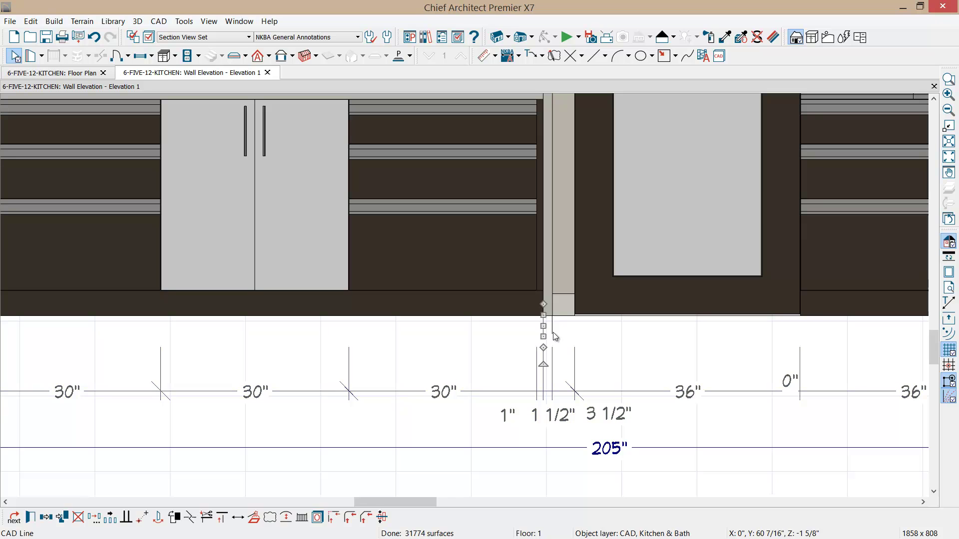
left_click(553, 331, "shift")
key("ctrl+e")
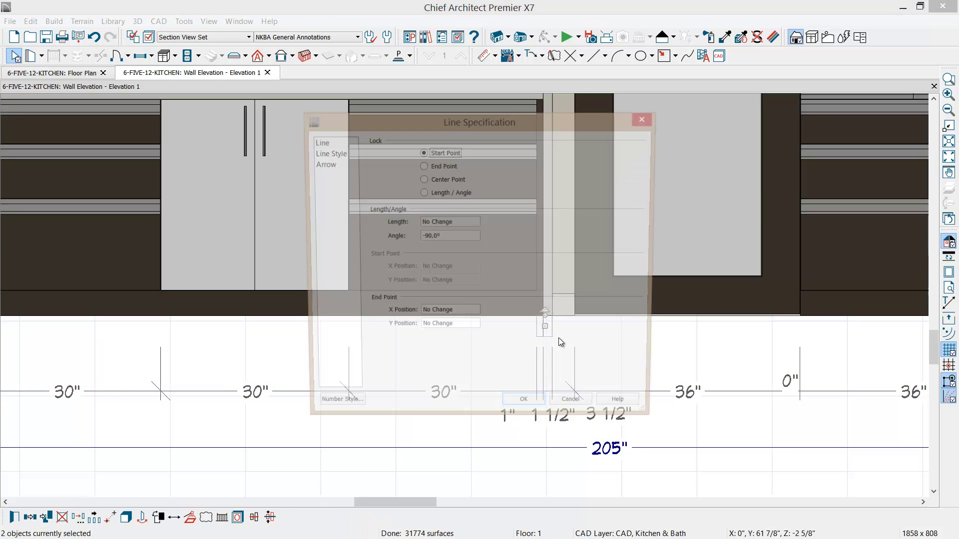
left_click(343, 154)
key("Return")
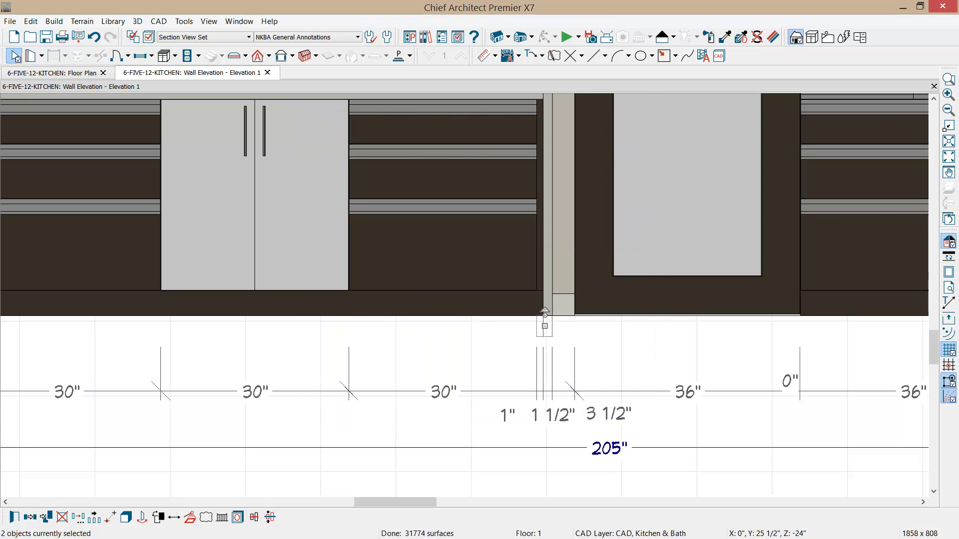
left_click(236, 518)
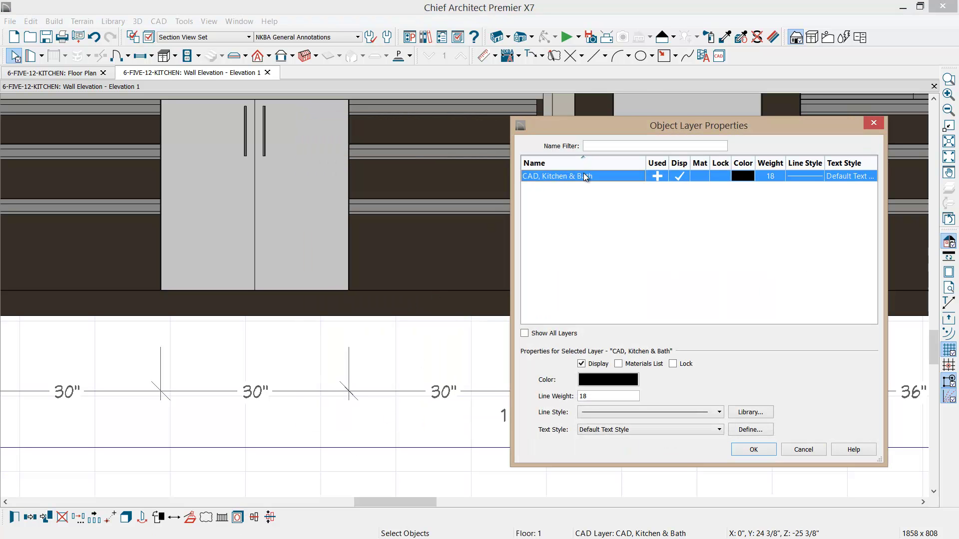
left_click(754, 450)
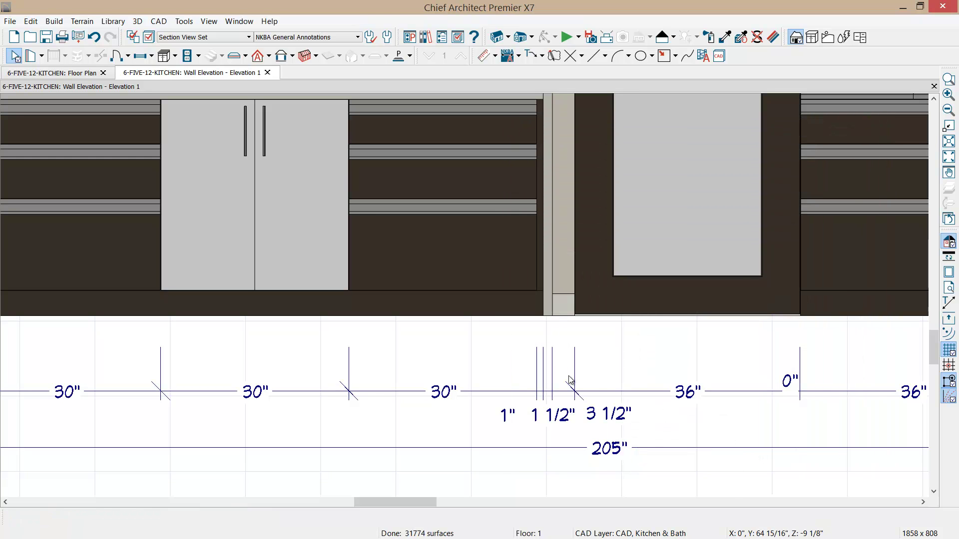
Step: Delete the 0" segment from the cabinet dimension string
scroll(574, 380, "down", 1)
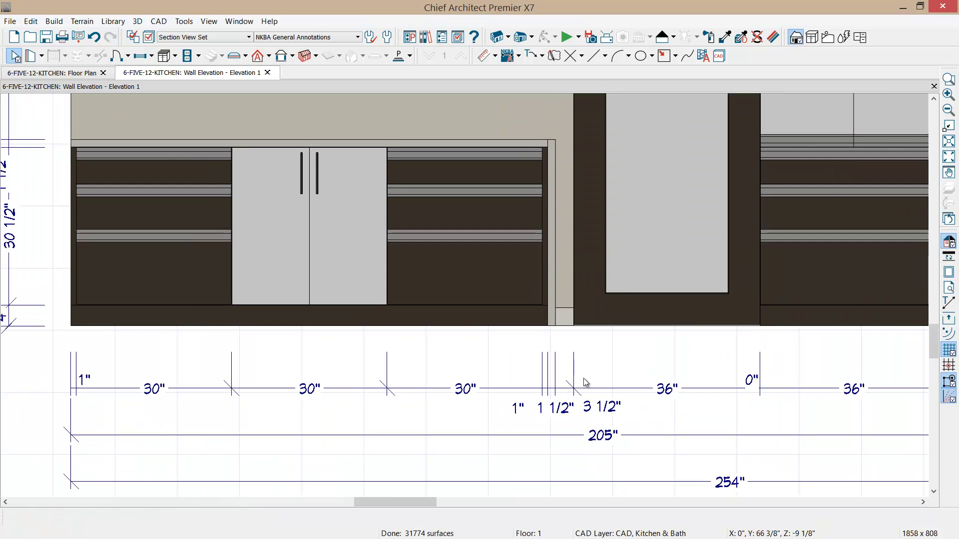
left_click(762, 351)
left_click_drag(760, 330, 809, 437)
scroll(805, 431, "down", 1)
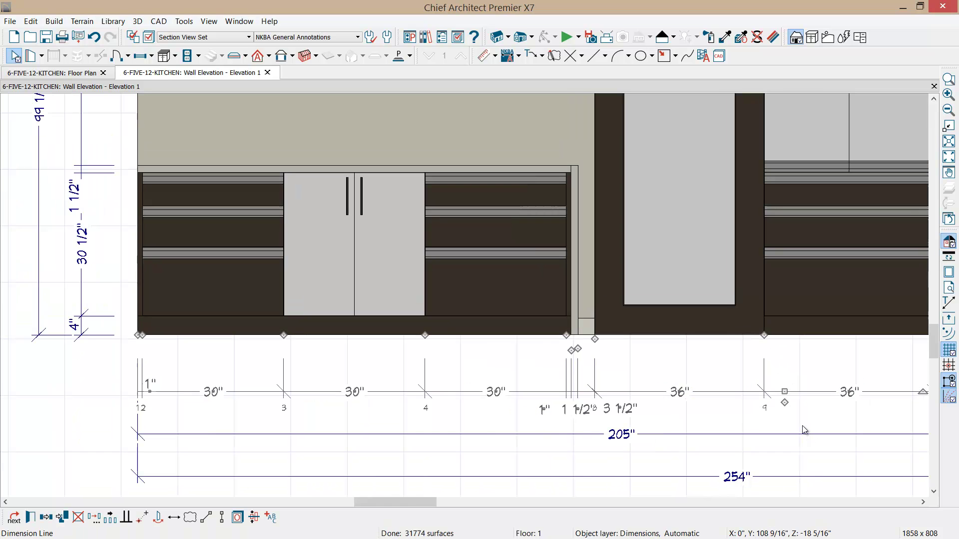
left_click(781, 419)
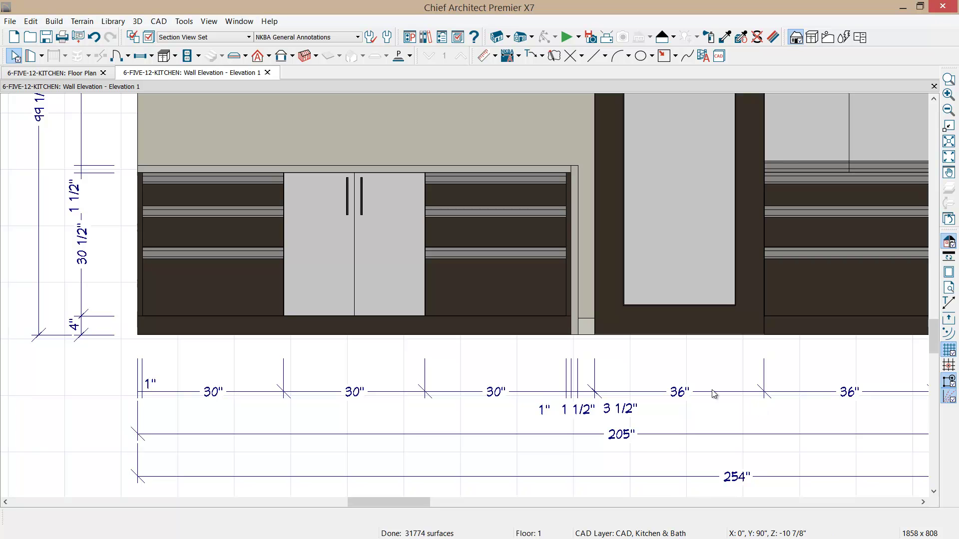
Step: Split the 205" dimension into 46" and 159" at the appliance base and double-door cabinet centre
scroll(516, 404, "down", 1)
middle_click_drag(516, 404, 380, 403)
scroll(619, 402, "down", 1)
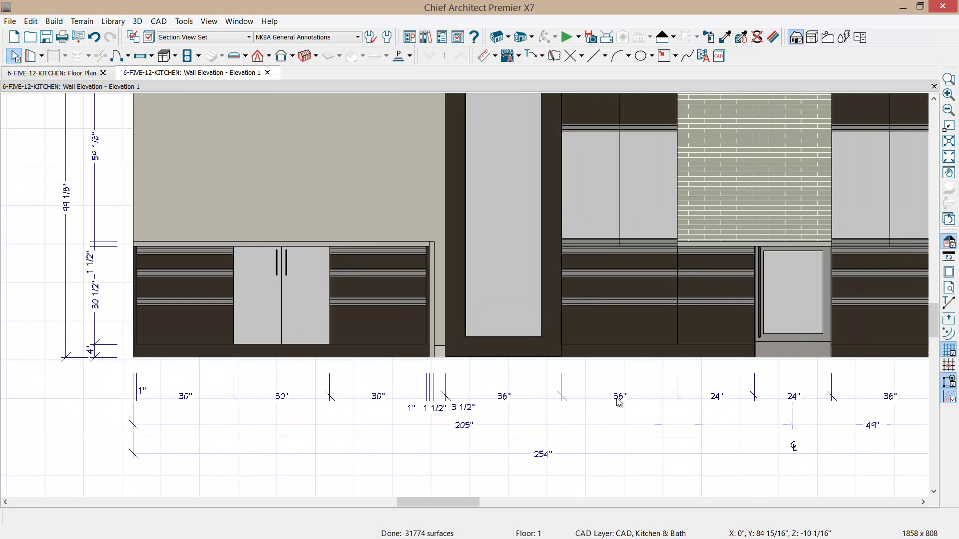
left_click(793, 416)
left_click_drag(794, 392, 794, 334)
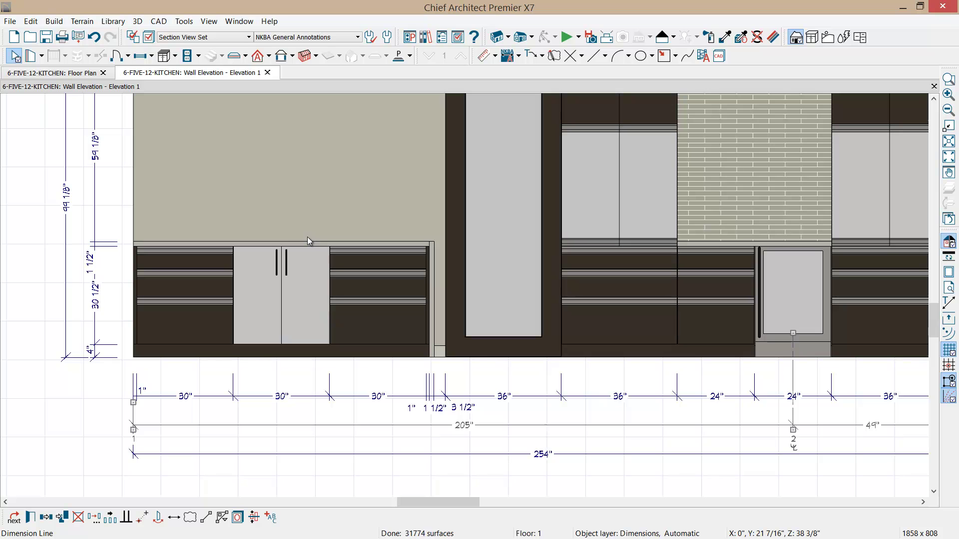
left_click(394, 425)
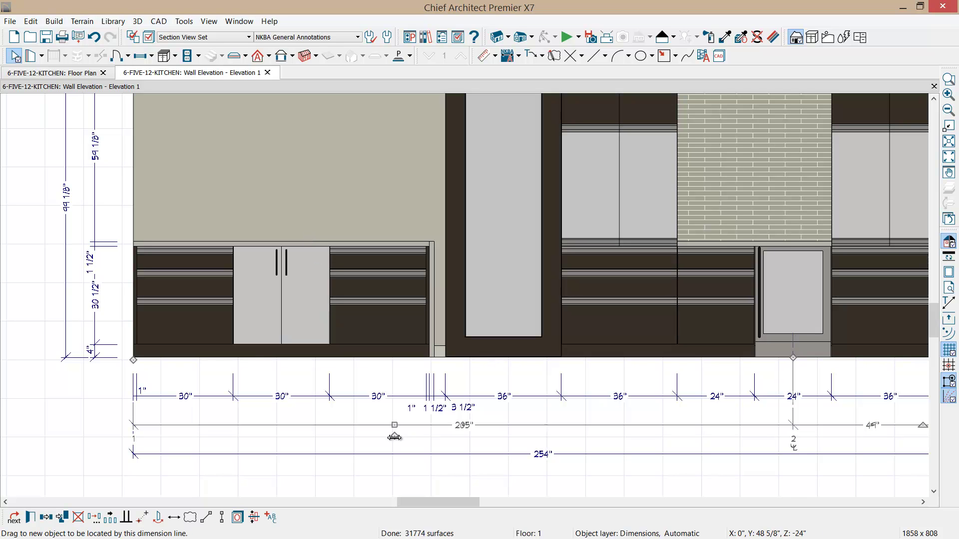
left_click_drag(392, 433, 279, 337)
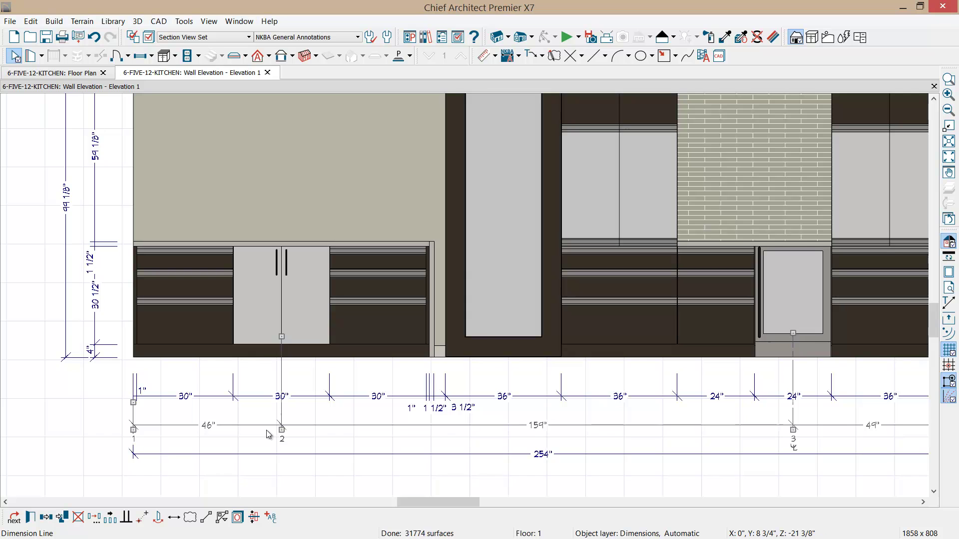
scroll(270, 431, "up", 1)
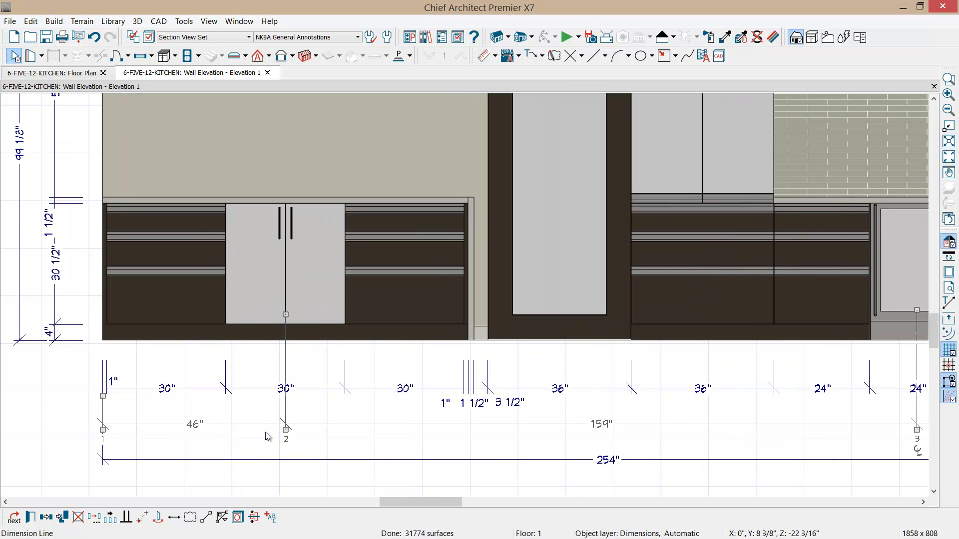
Step: Tick Mark As Centerline on the default extension in the 46"/159" dimension's Extensions settings
double_click(265, 432)
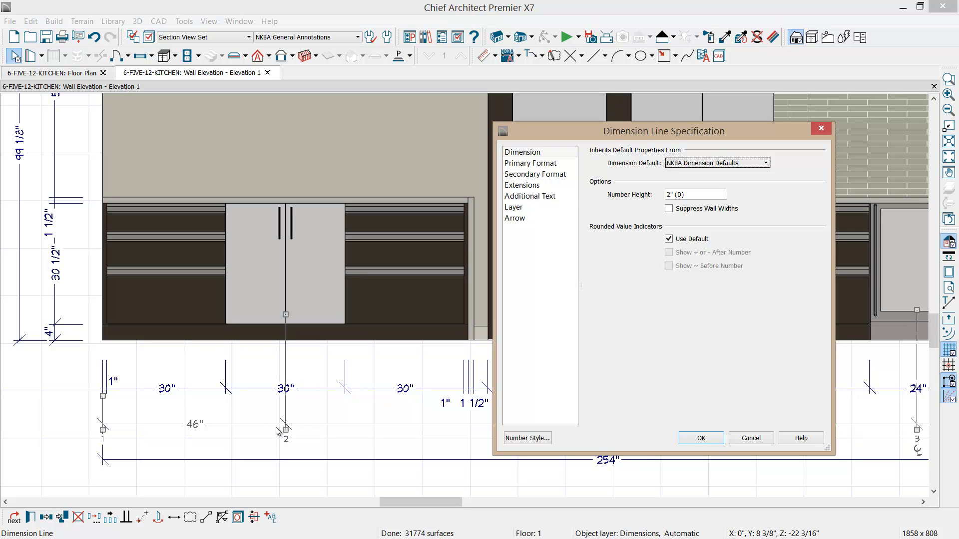
left_click(554, 186)
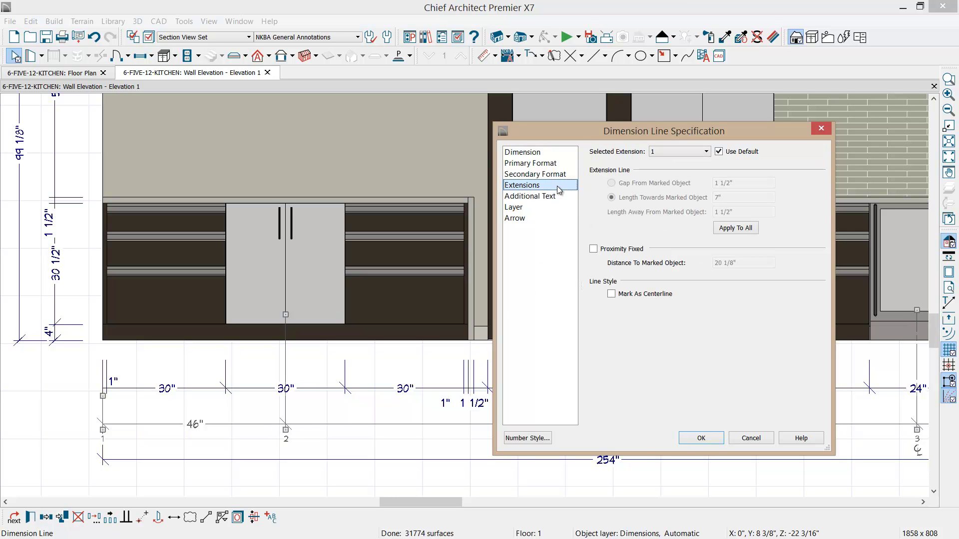
left_click(612, 295)
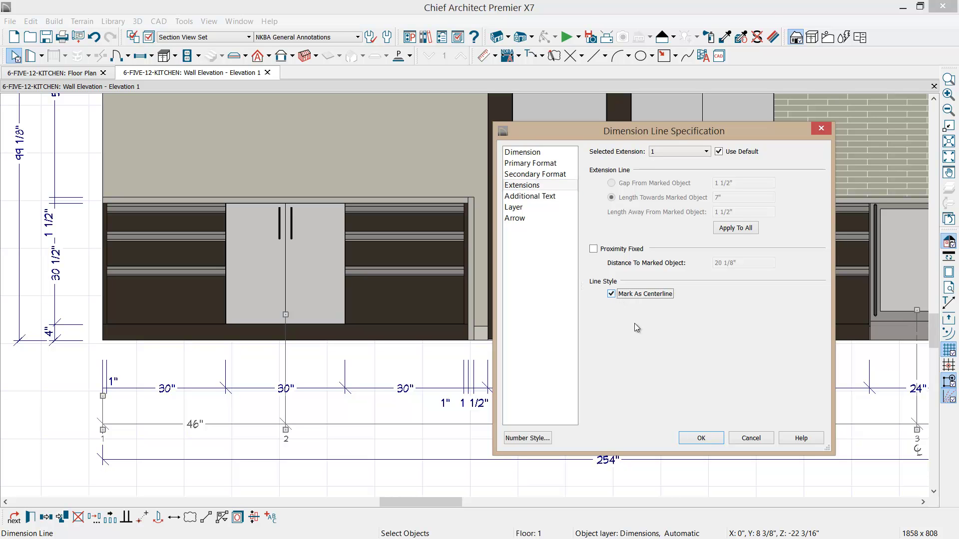
left_click(701, 439)
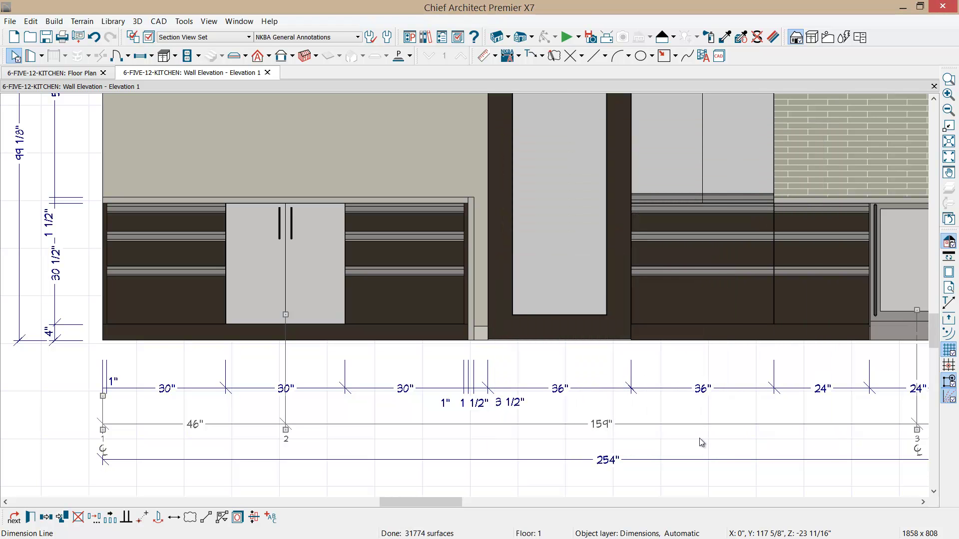
Step: Reopen the dimension and mark Selected Extension 2 as a centerline
double_click(700, 439)
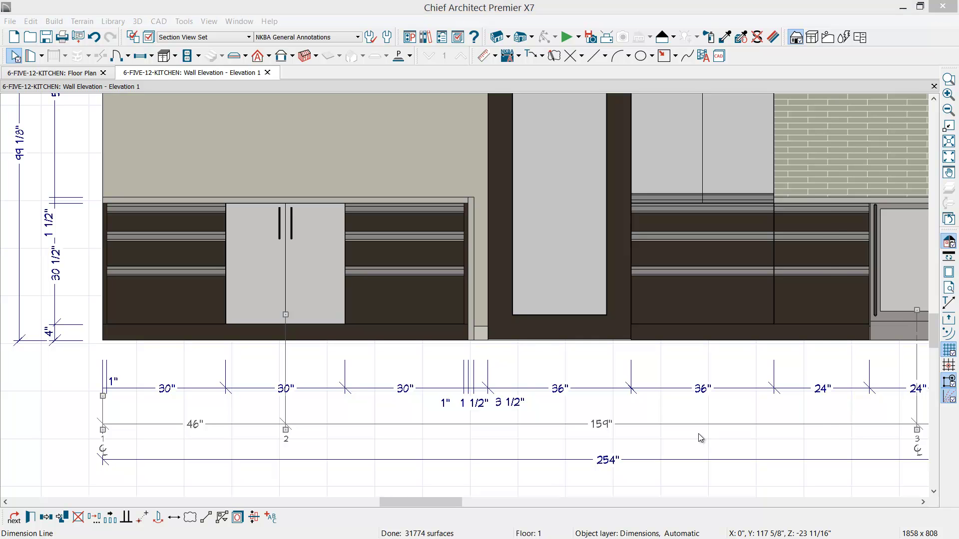
left_click(523, 185)
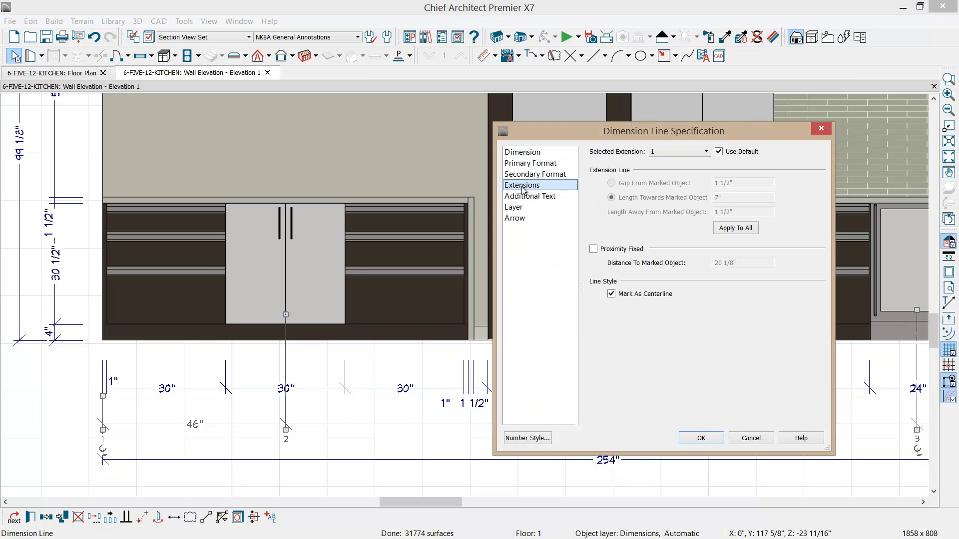
left_click(705, 152)
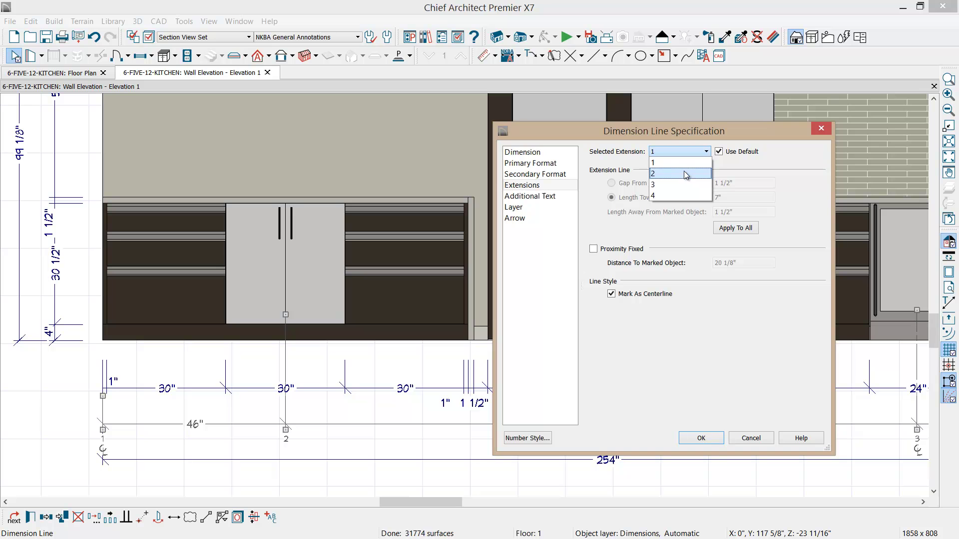
left_click(612, 295)
left_click(687, 151)
left_click(673, 166)
left_click(611, 294)
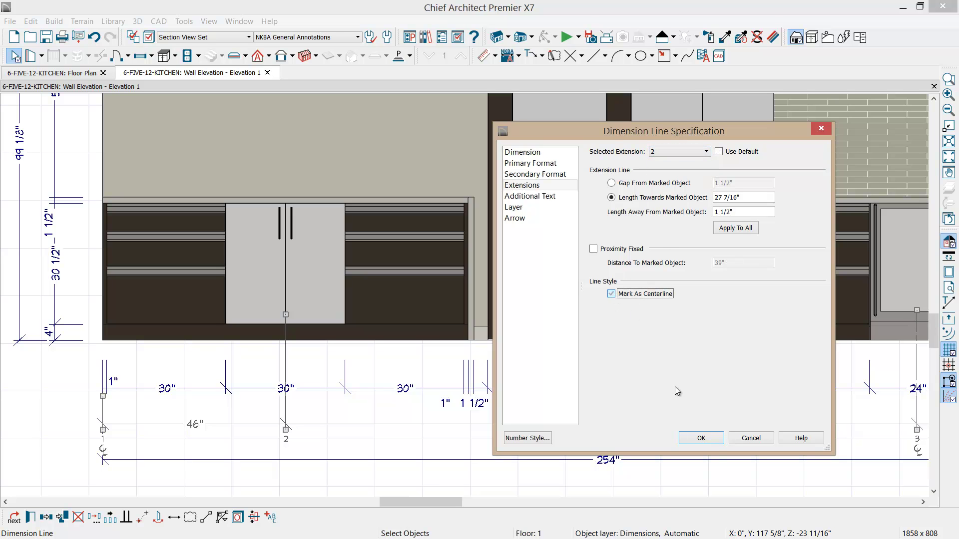
left_click(702, 438)
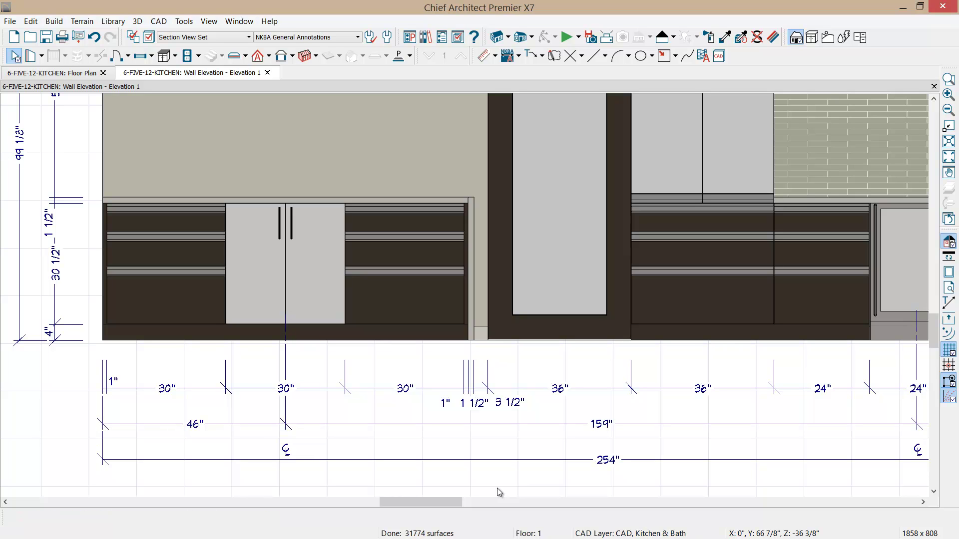